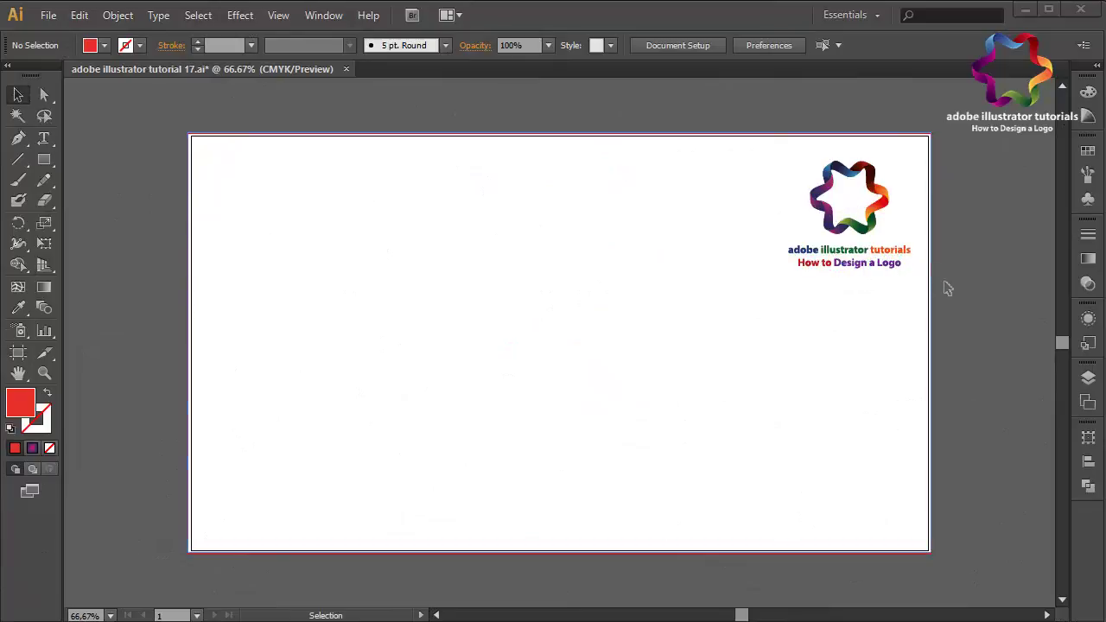
# - Type a letter D with the Right-To-Left Type Tool and scale it up large
pyautogui.scroll(1, 948, 290)
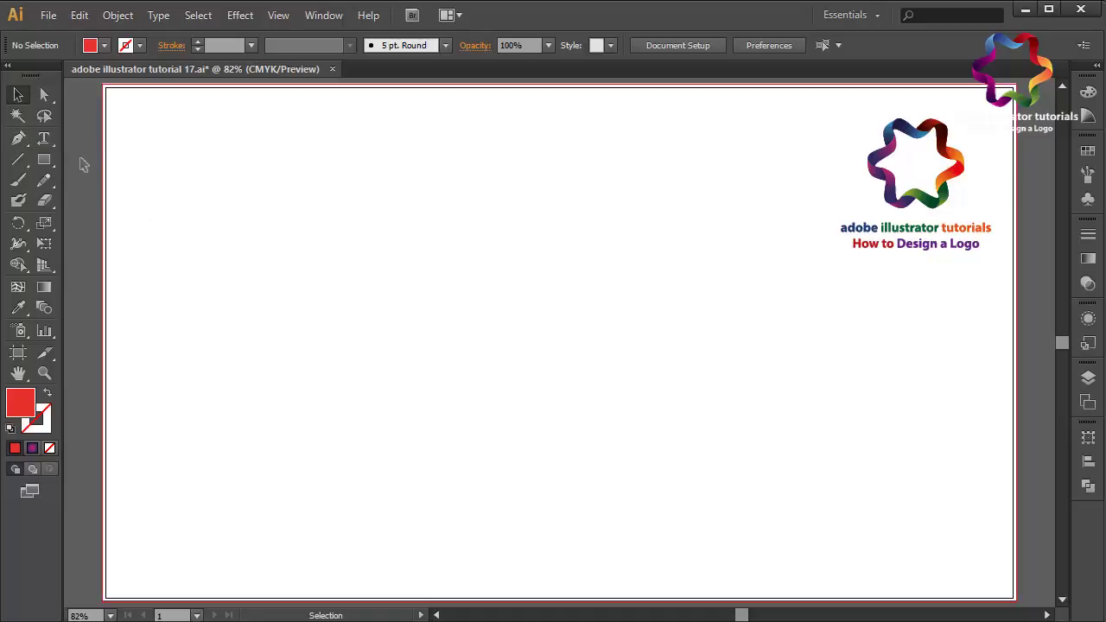
pyautogui.click(51, 142)
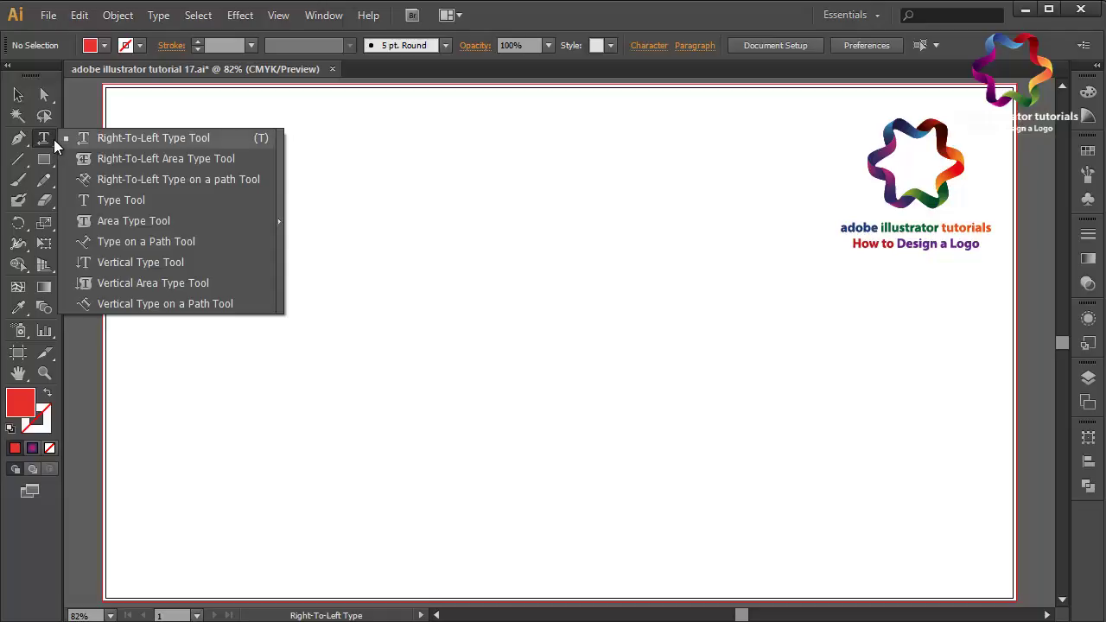
pyautogui.click(104, 138)
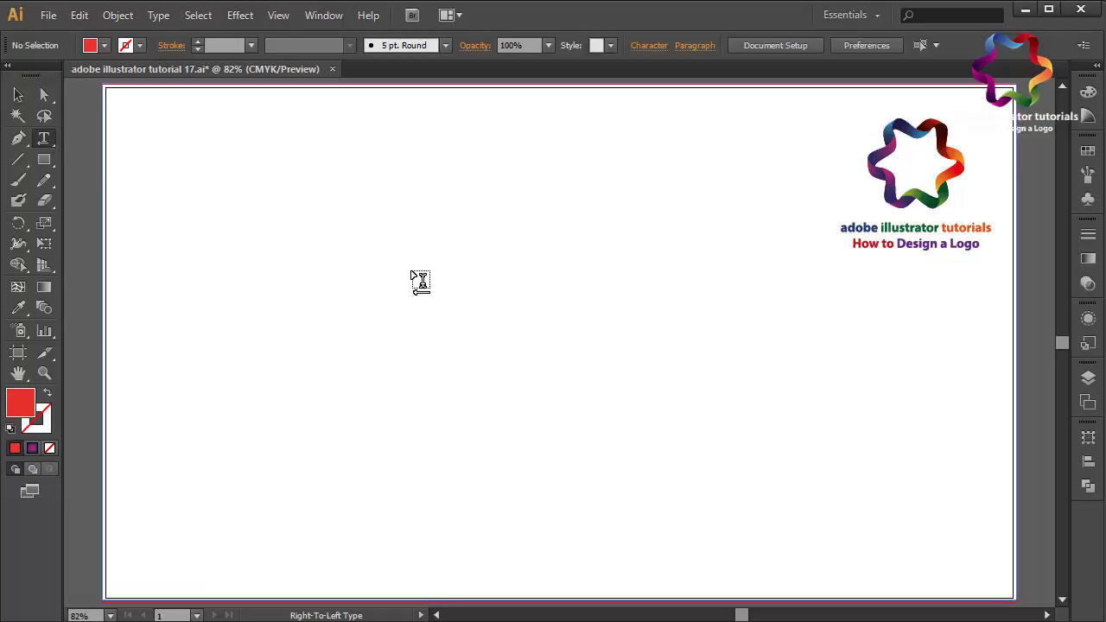
pyautogui.click(446, 329)
pyautogui.write('D')
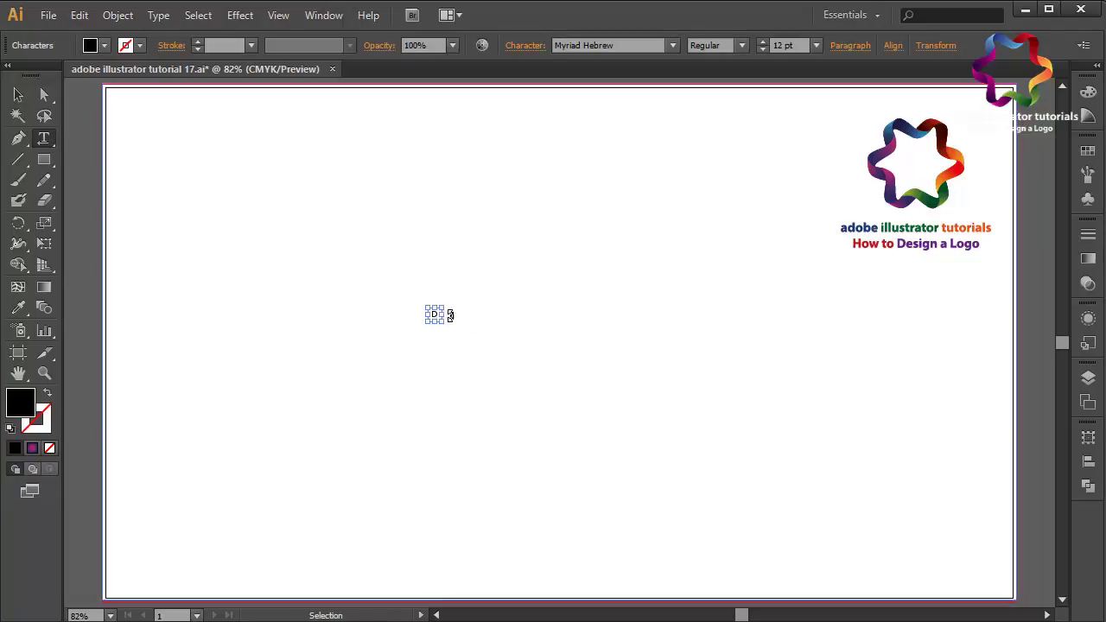
pyautogui.moveTo(529, 320); pyautogui.dragTo(938, 383)
# - Set the D to Bold and convert it to outlines
pyautogui.click(939, 382)
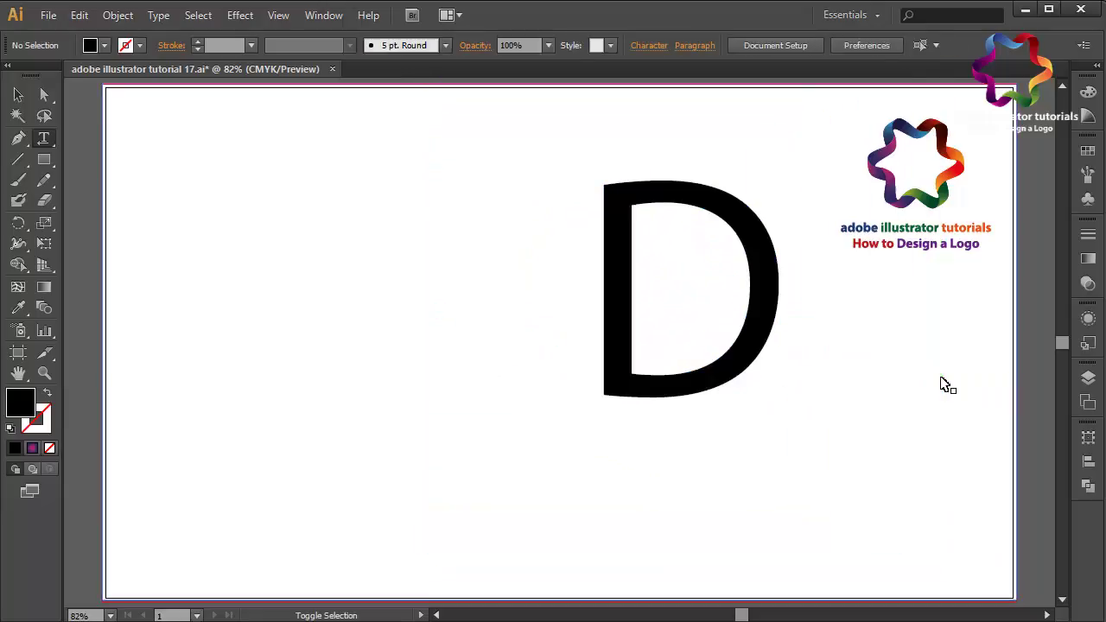
pyautogui.click(19, 97)
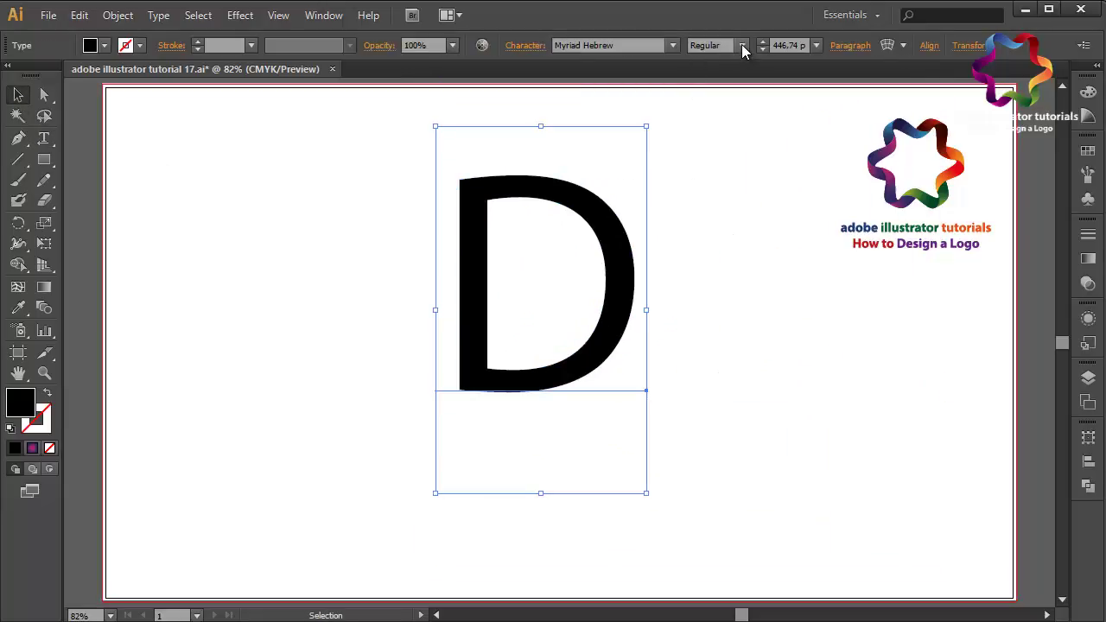
pyautogui.click(743, 47)
pyautogui.click(714, 102)
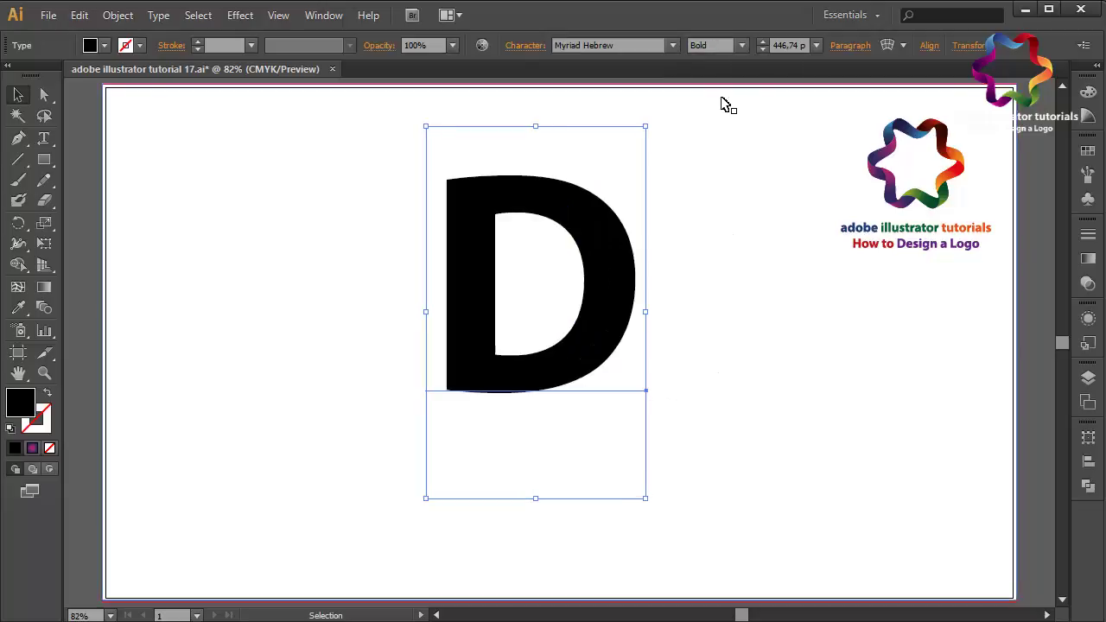
pyautogui.click(164, 18)
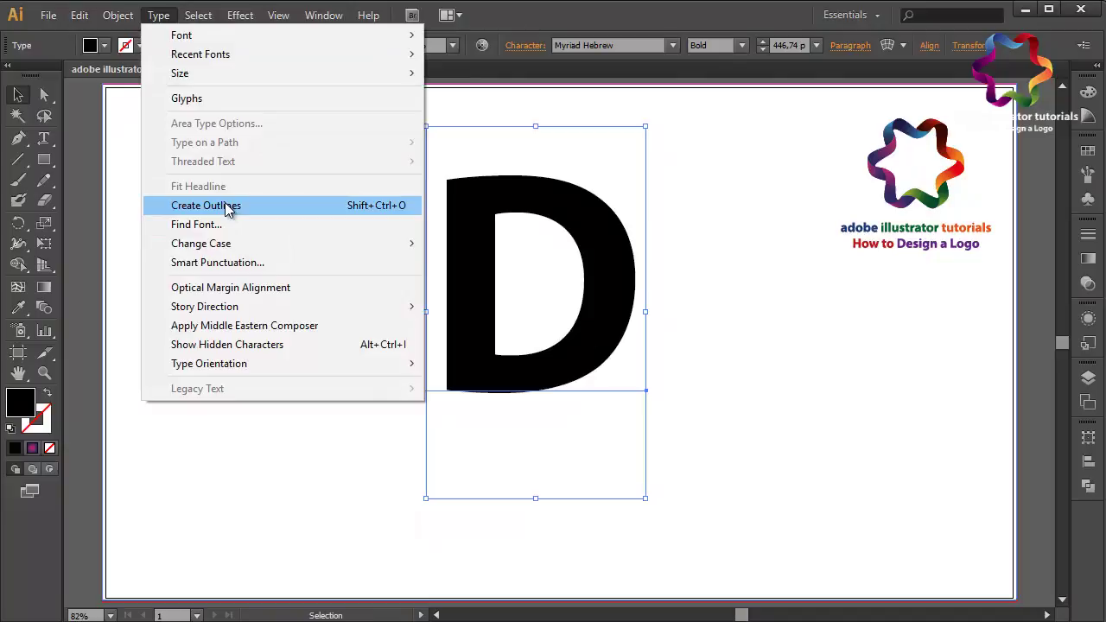
pyautogui.click(227, 210)
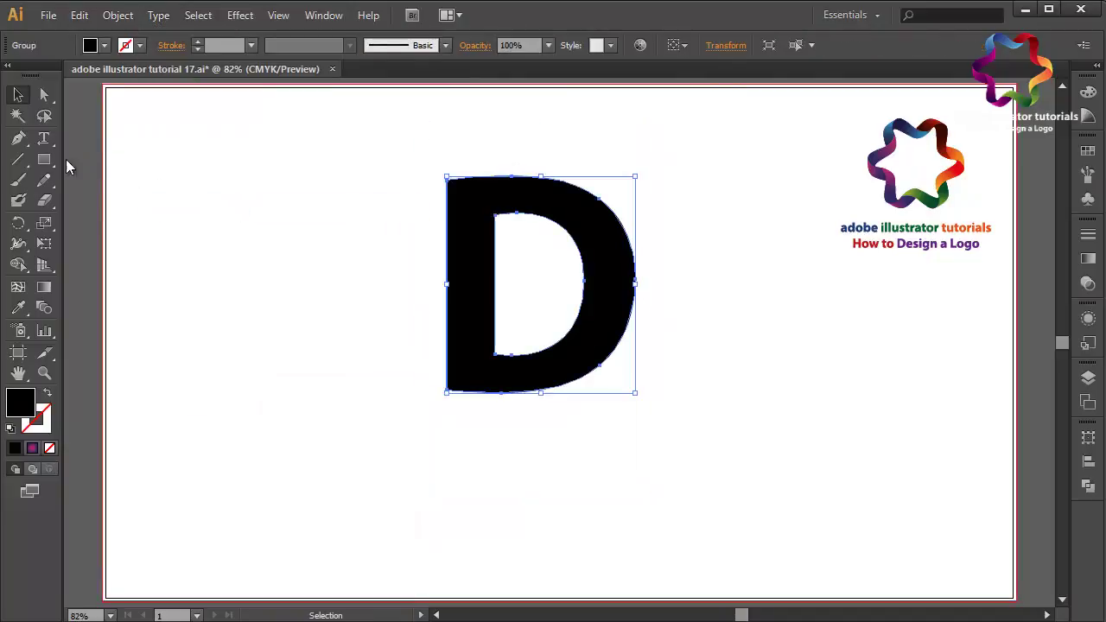
# - Draw a closed curved swoosh with the Pen tool diagonally across the D
pyautogui.click(21, 139)
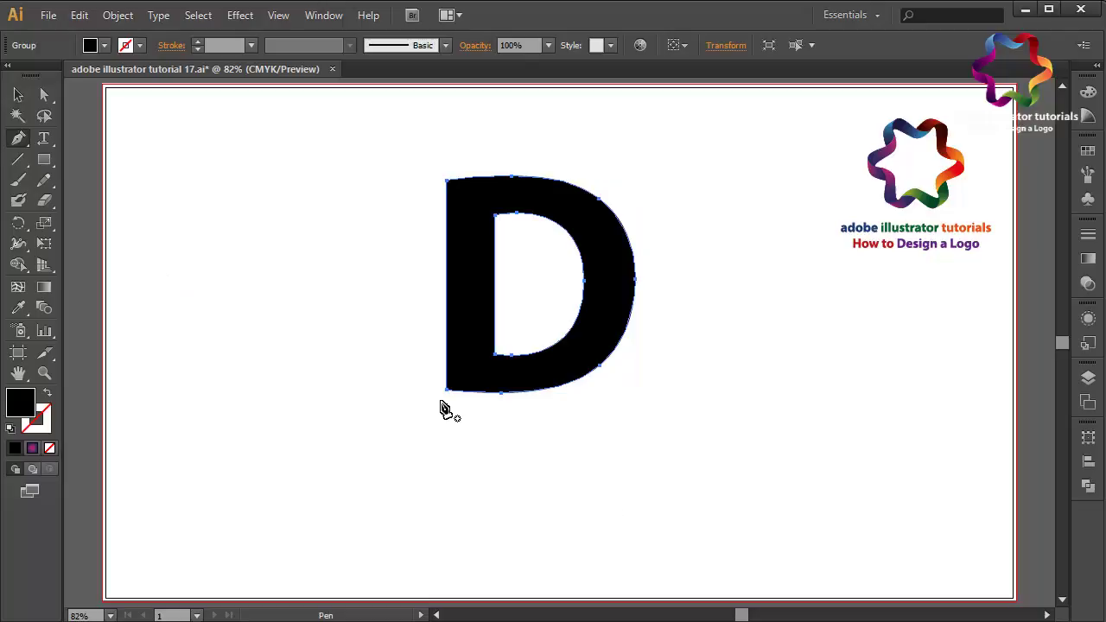
pyautogui.click(425, 417)
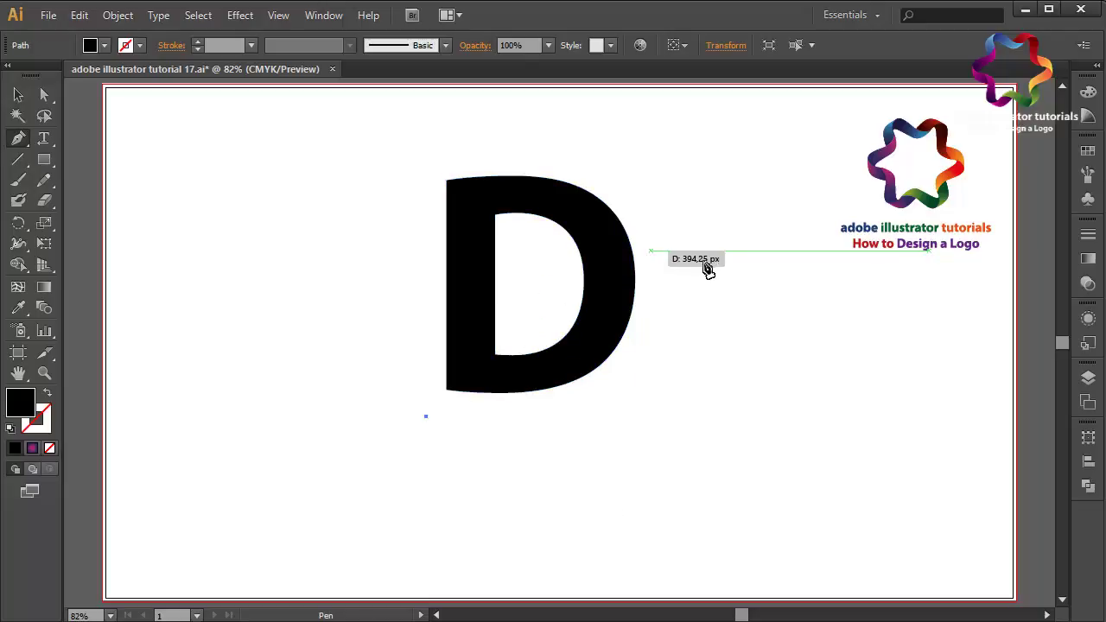
pyautogui.moveTo(716, 198); pyautogui.dragTo(953, 121)
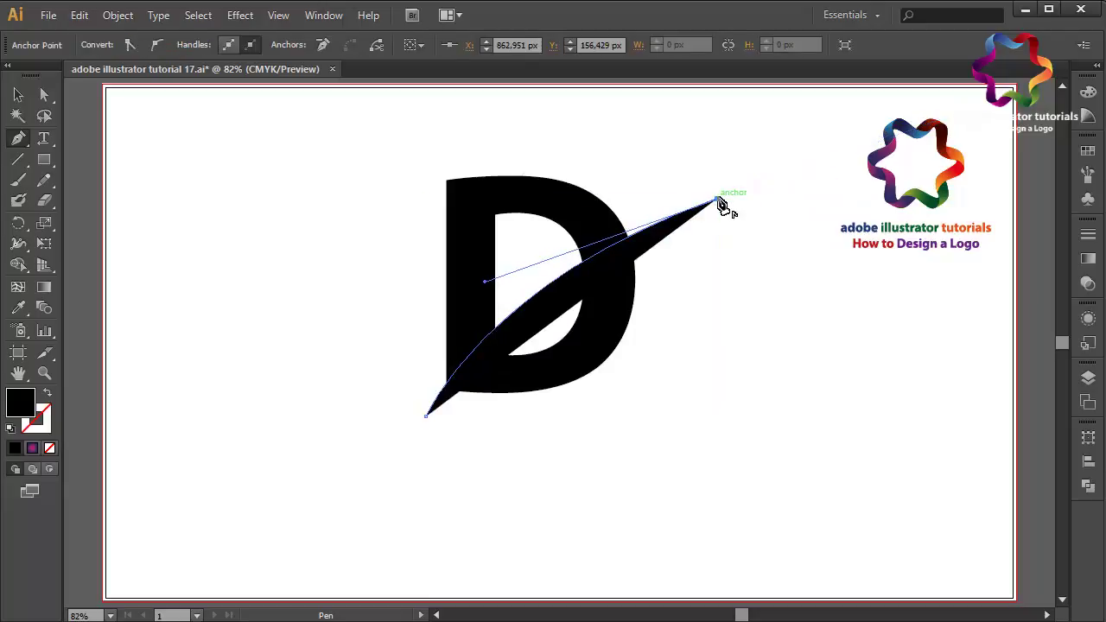
pyautogui.moveTo(400, 374); pyautogui.dragTo(314, 458)
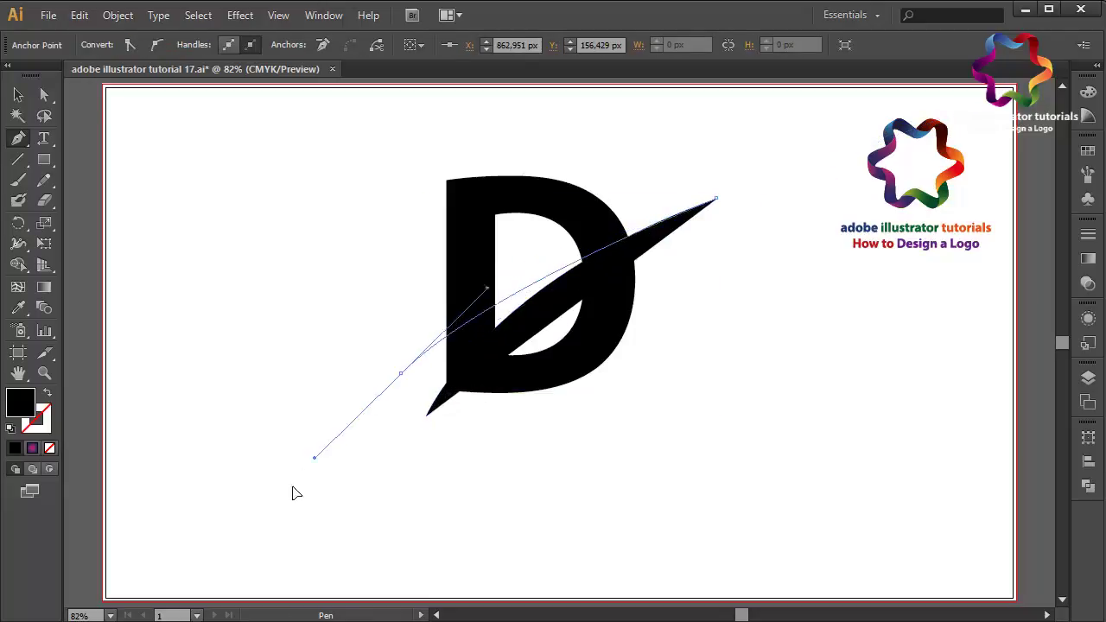
pyautogui.moveTo(292, 492); pyautogui.dragTo(243, 533)
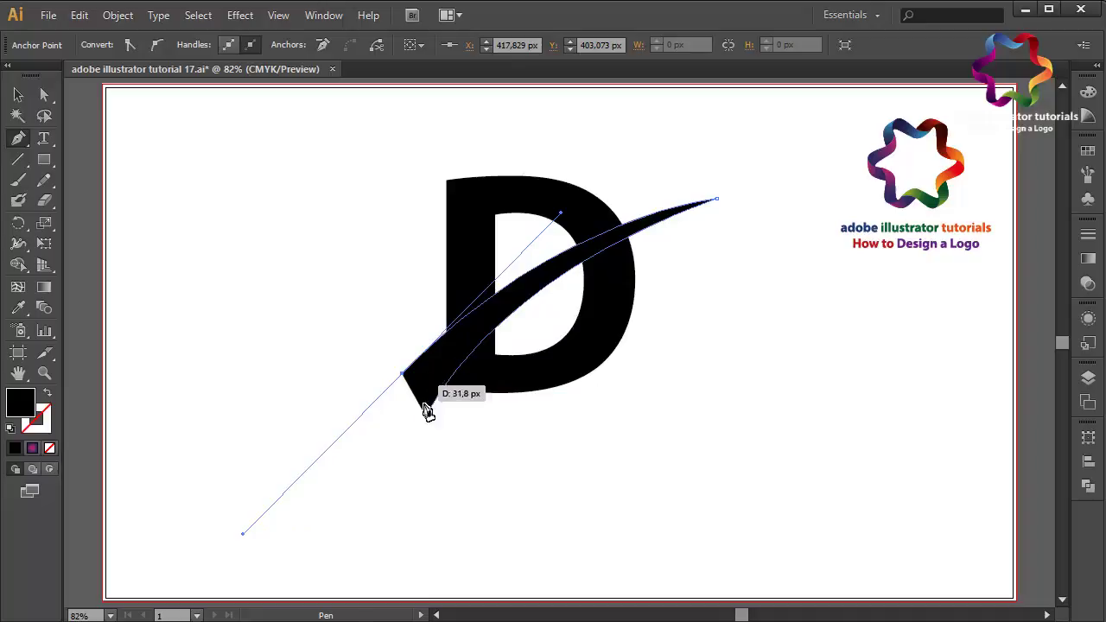
pyautogui.click(425, 416)
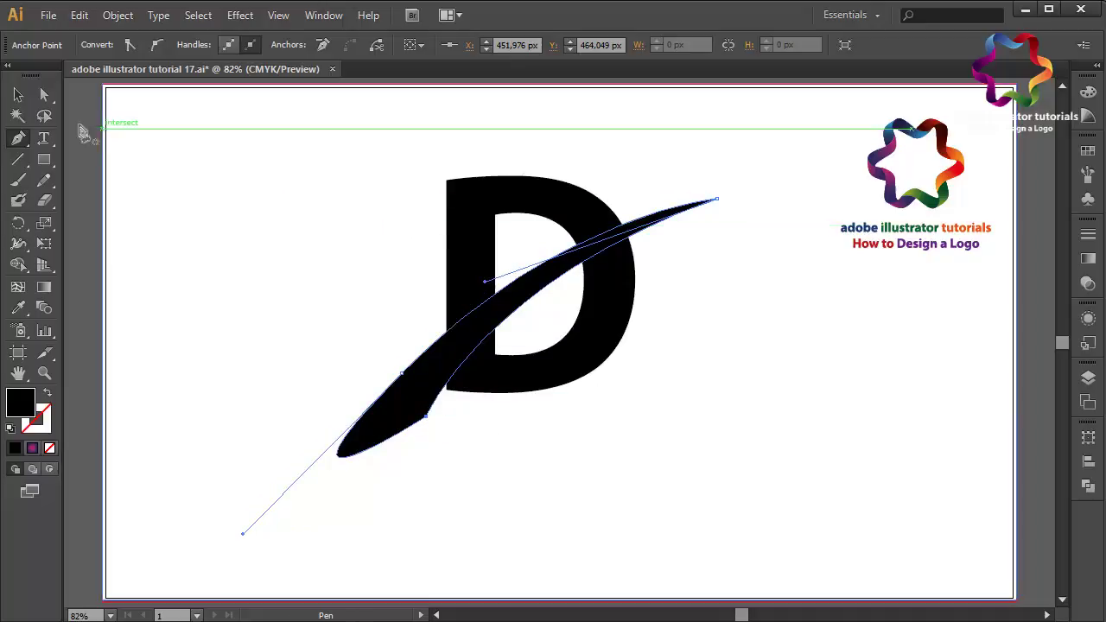
# - Subtract the swoosh from the D with Pathfinder Minus Front and ungroup the pieces
pyautogui.click(18, 95)
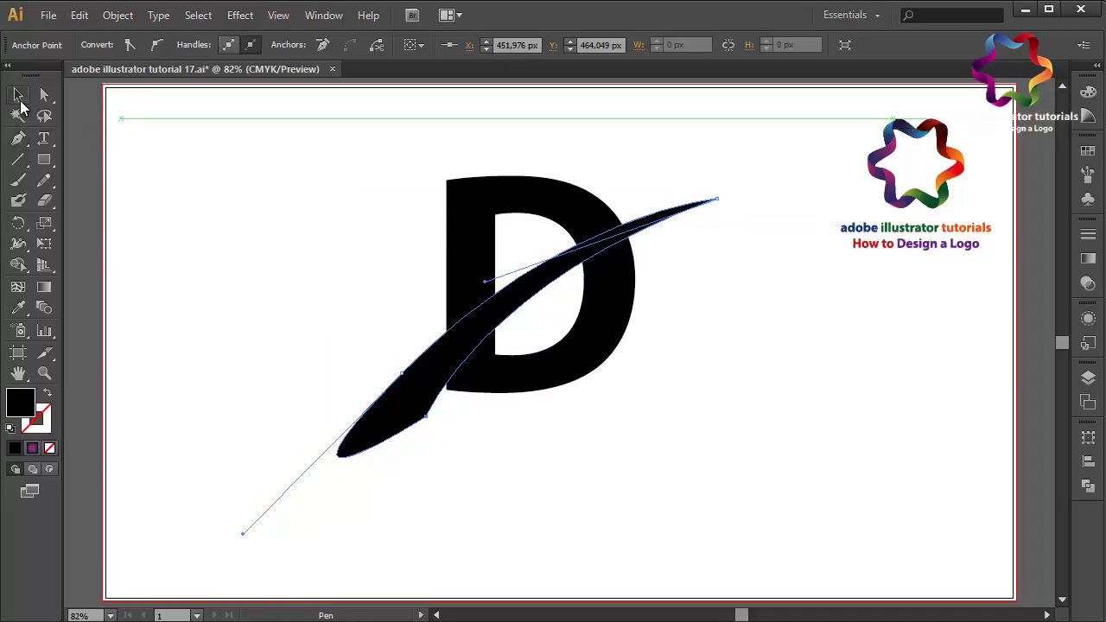
pyautogui.keyDown('shift'); pyautogui.click(530, 382); pyautogui.keyUp('shift')
pyautogui.click(1087, 485)
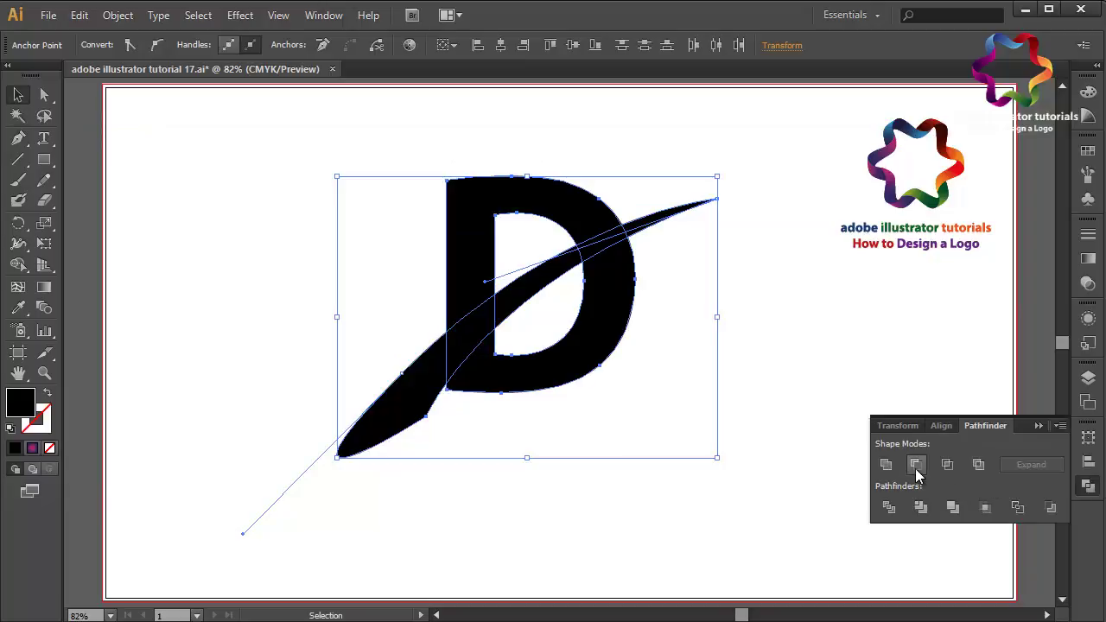
pyautogui.click(916, 466)
pyautogui.click(1040, 425)
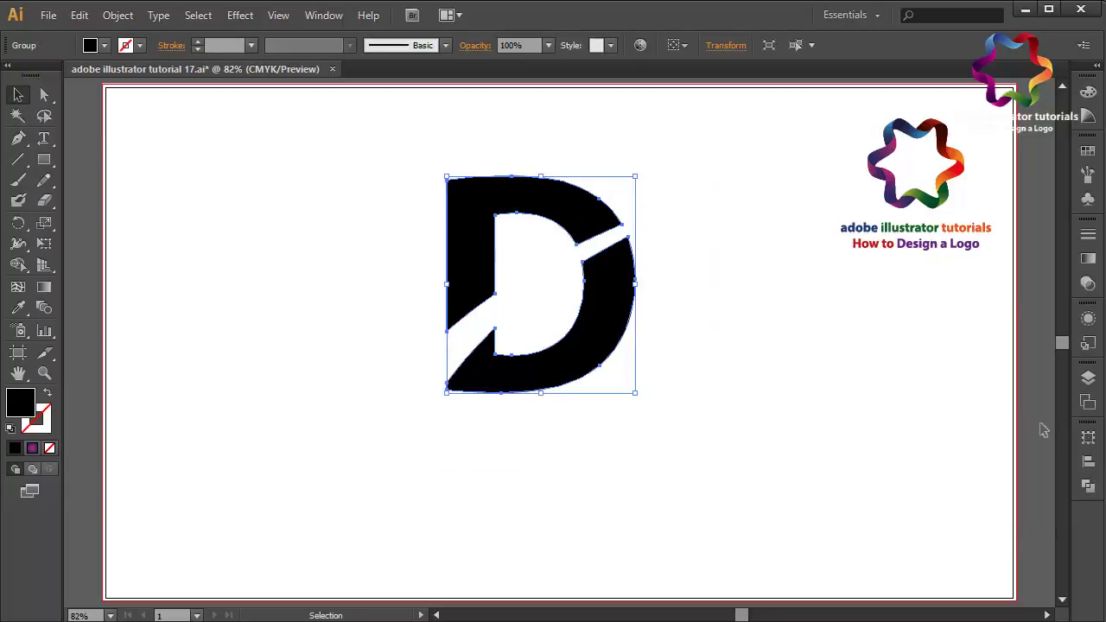
pyautogui.rightClick(573, 371)
pyautogui.click(629, 478)
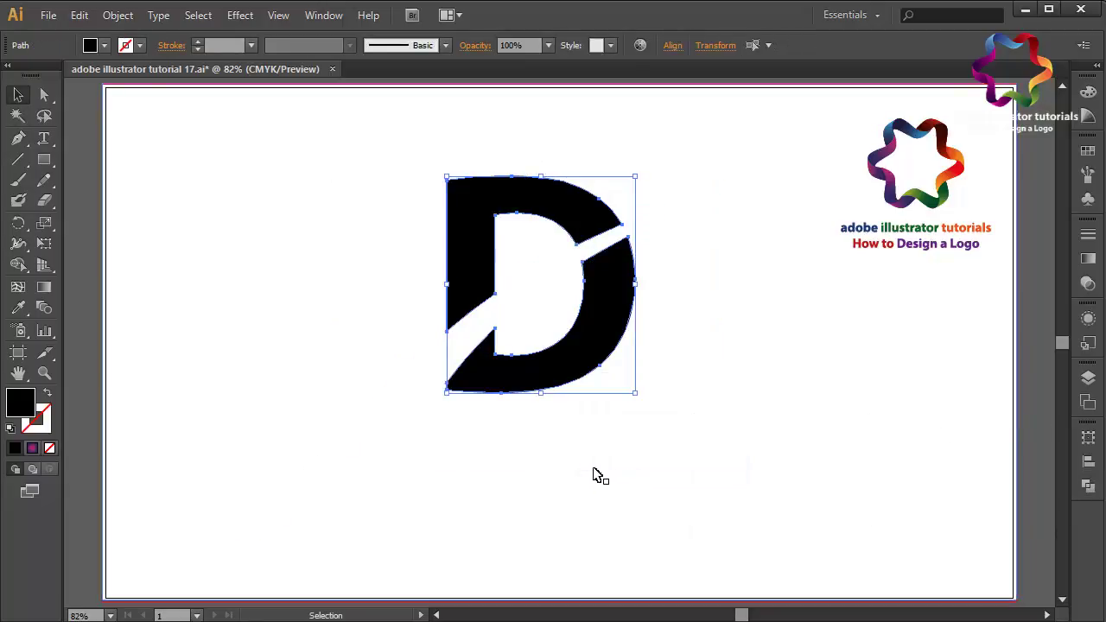
# - Pick the Ellipse tool, set fill to light grey B5B5B5, and zoom to 100%
pyautogui.click(78, 330)
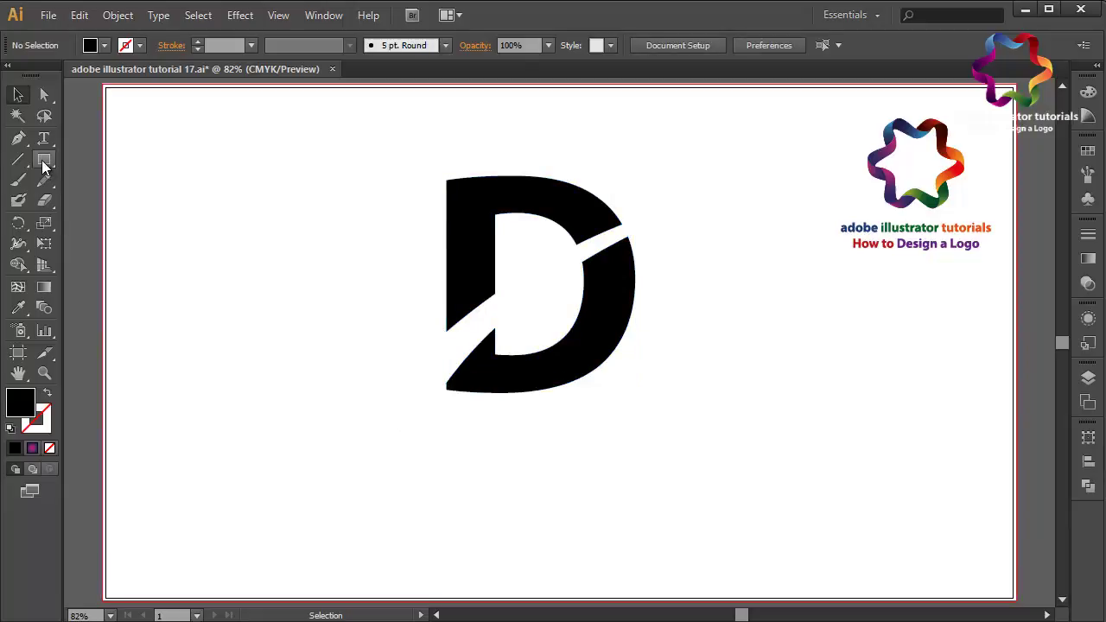
pyautogui.moveTo(49, 167); pyautogui.dragTo(87, 198)
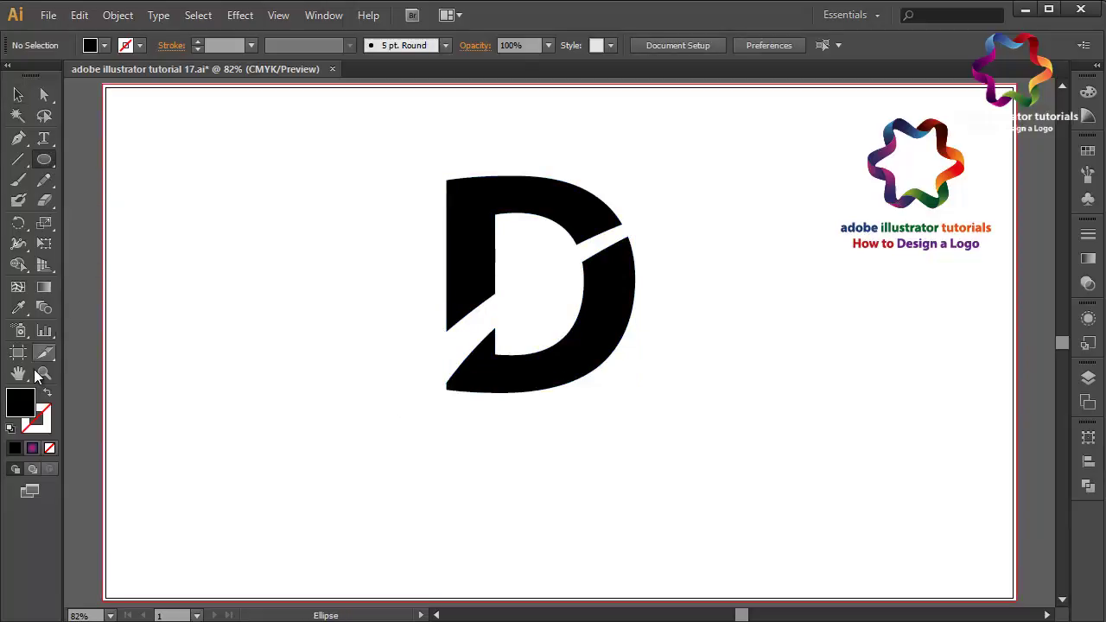
pyautogui.doubleClick(20, 401)
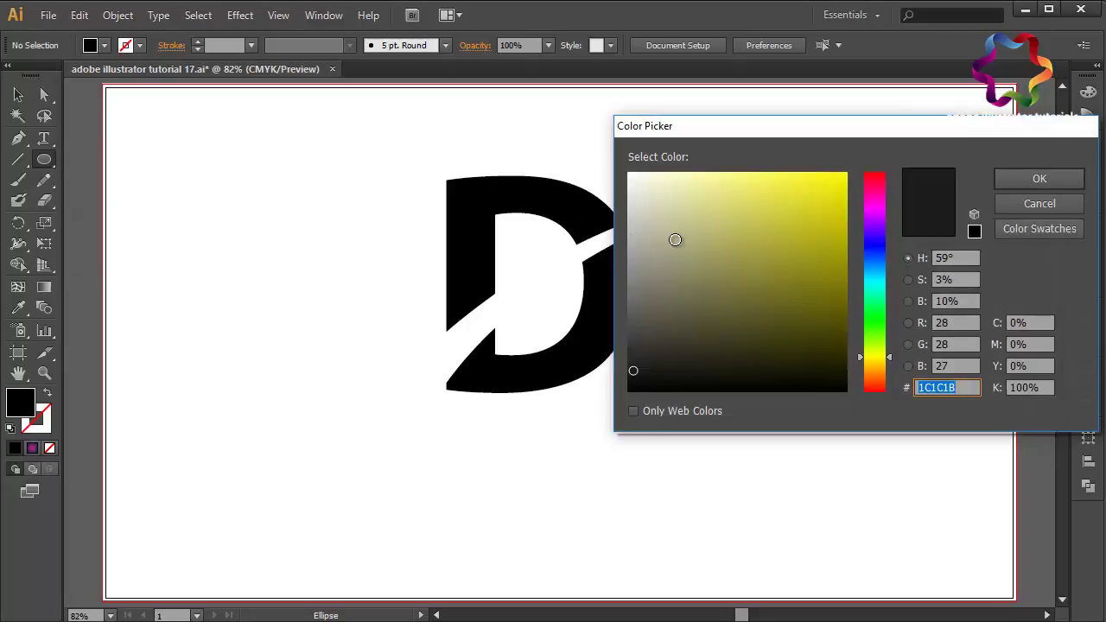
pyautogui.moveTo(675, 240)
pyautogui.mouseDown()
pyautogui.moveTo(627, 198)
pyautogui.moveTo(625, 217)
pyautogui.moveTo(644, 229)
pyautogui.mouseUp()
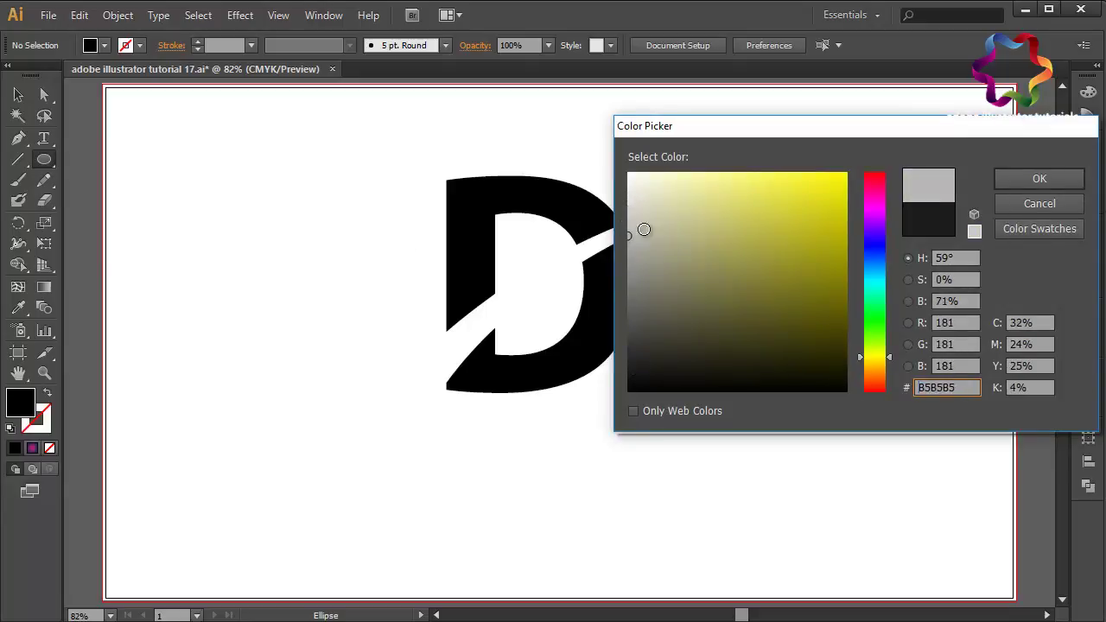
pyautogui.click(1038, 178)
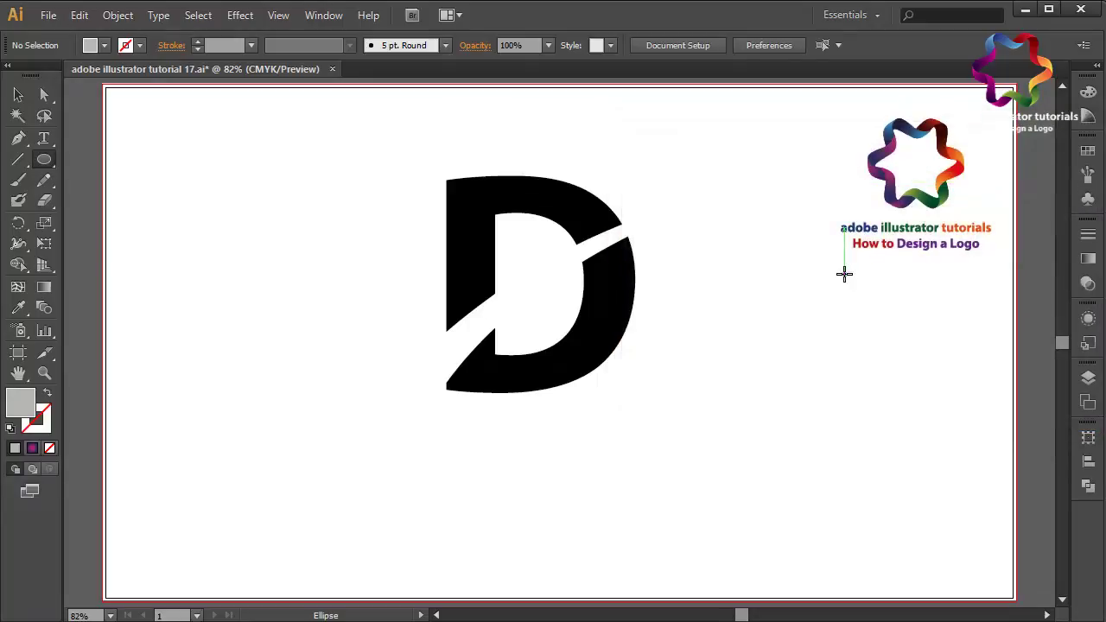
pyautogui.hotkey('ctrl', '+')
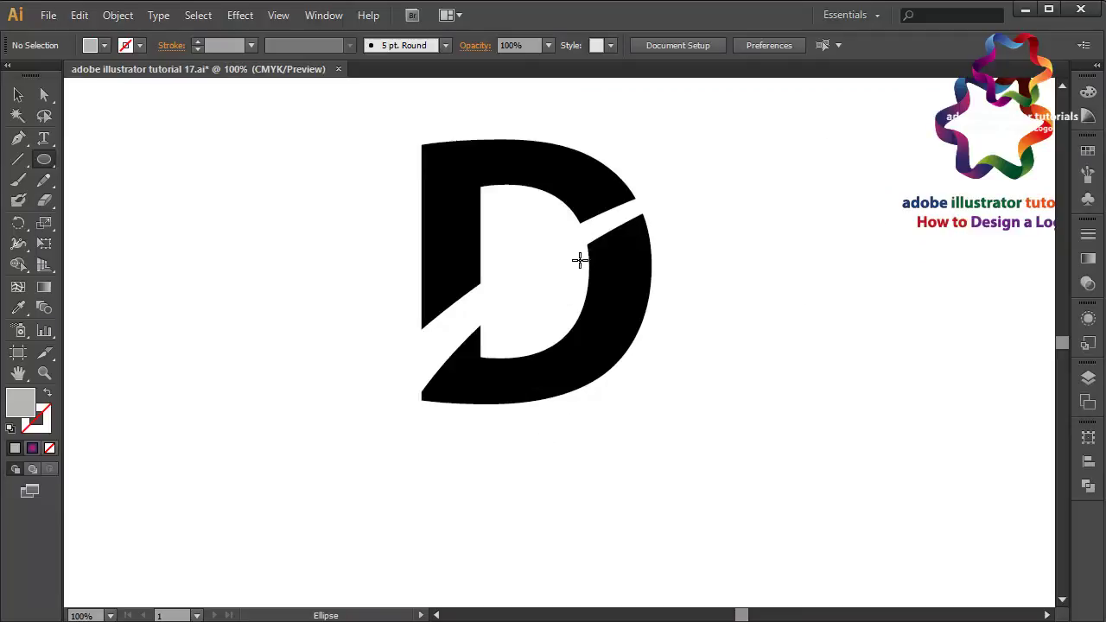
# - Draw seven grey circles of varied sizes across the D's lower bowl
pyautogui.moveTo(588, 245); pyautogui.dragTo(630, 261)
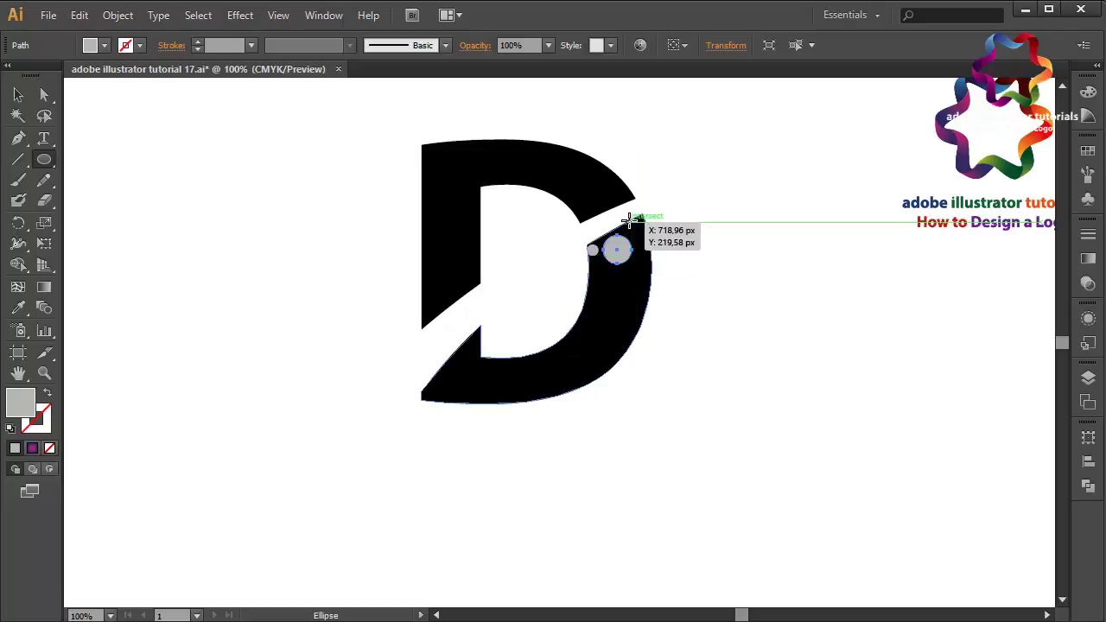
pyautogui.moveTo(628, 214)
pyautogui.mouseDown()
pyautogui.moveTo(650, 284)
pyautogui.moveTo(602, 280)
pyautogui.moveTo(628, 312)
pyautogui.moveTo(593, 313)
pyautogui.moveTo(584, 333)
pyautogui.moveTo(645, 327)
pyautogui.mouseUp()
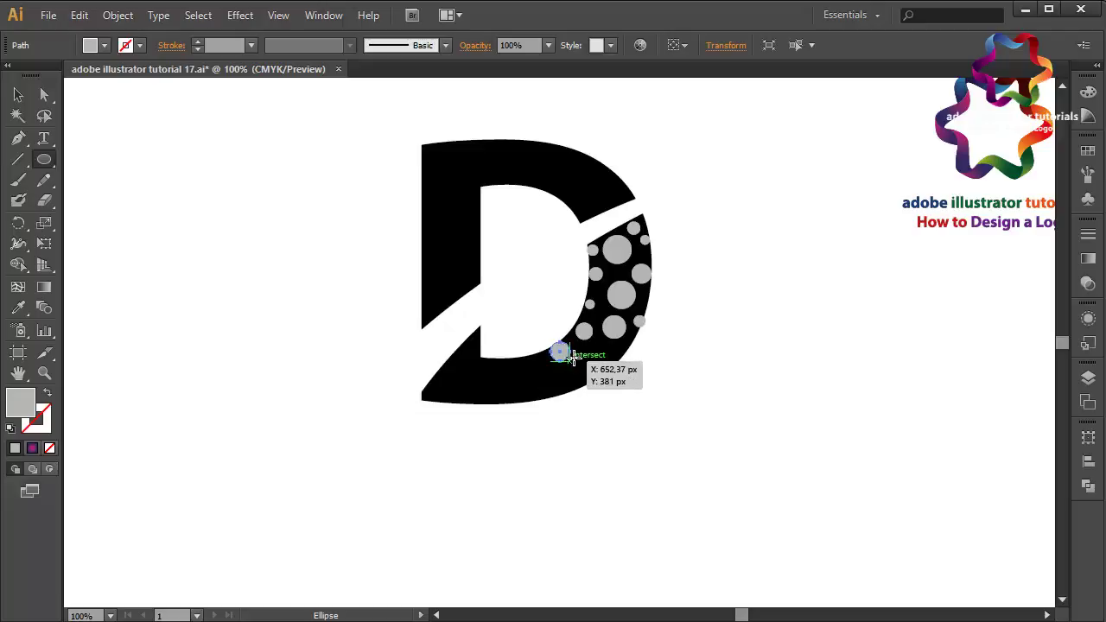
pyautogui.moveTo(550, 344)
pyautogui.mouseDown()
pyautogui.moveTo(596, 366)
pyautogui.moveTo(628, 354)
pyautogui.mouseUp()
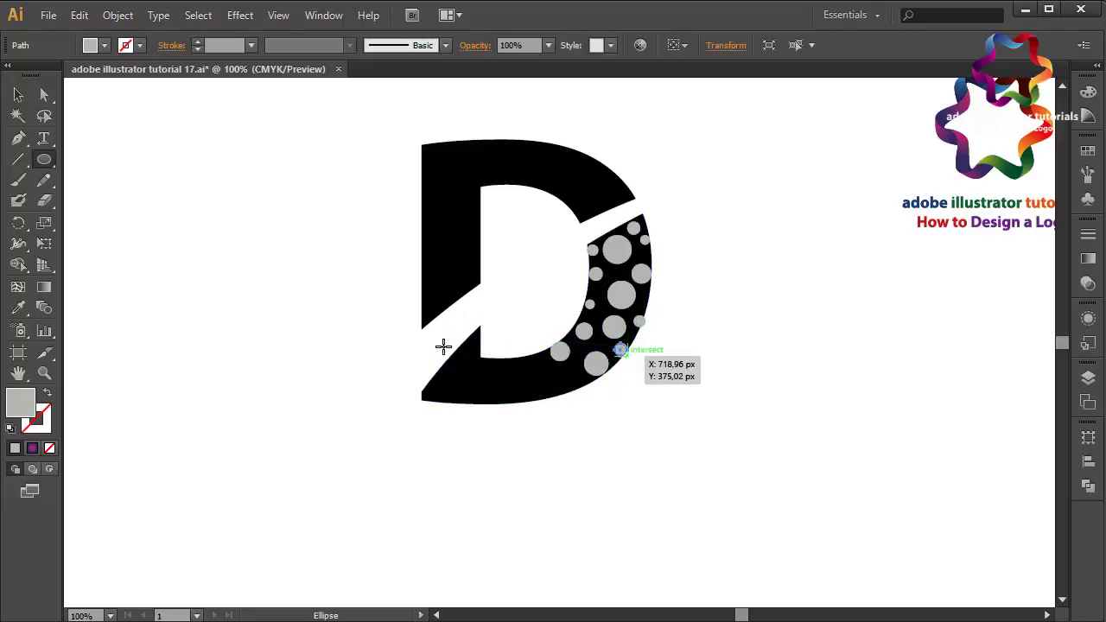
pyautogui.moveTo(474, 325); pyautogui.dragTo(465, 342)
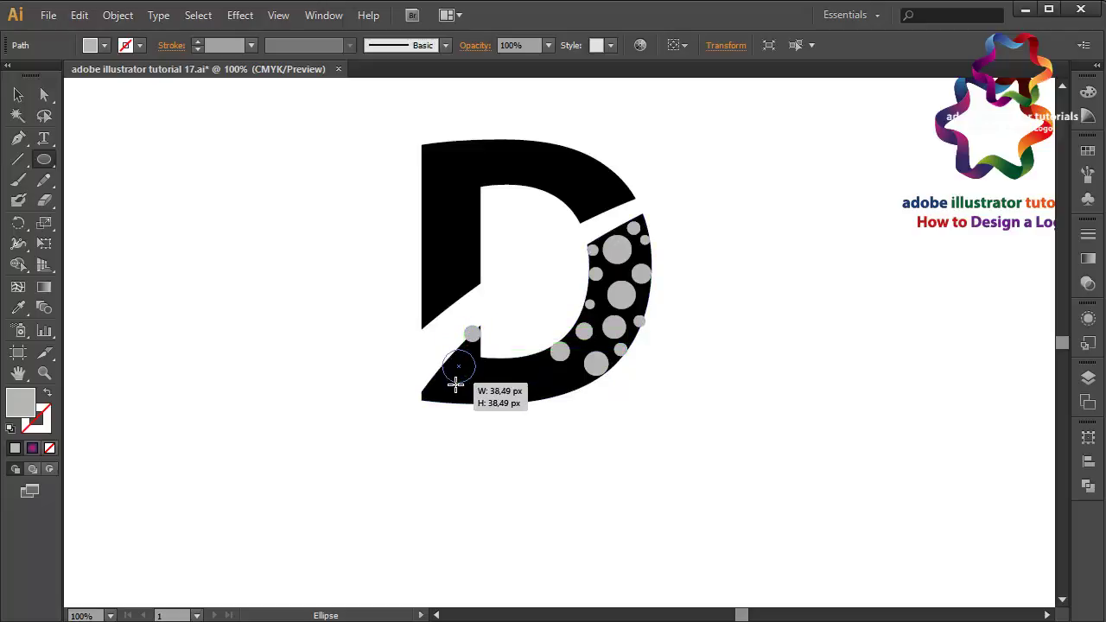
pyautogui.moveTo(441, 351)
pyautogui.mouseDown()
pyautogui.moveTo(475, 384)
pyautogui.moveTo(497, 372)
pyautogui.moveTo(541, 391)
pyautogui.moveTo(559, 380)
pyautogui.moveTo(585, 390)
pyautogui.moveTo(549, 399)
pyautogui.mouseUp()
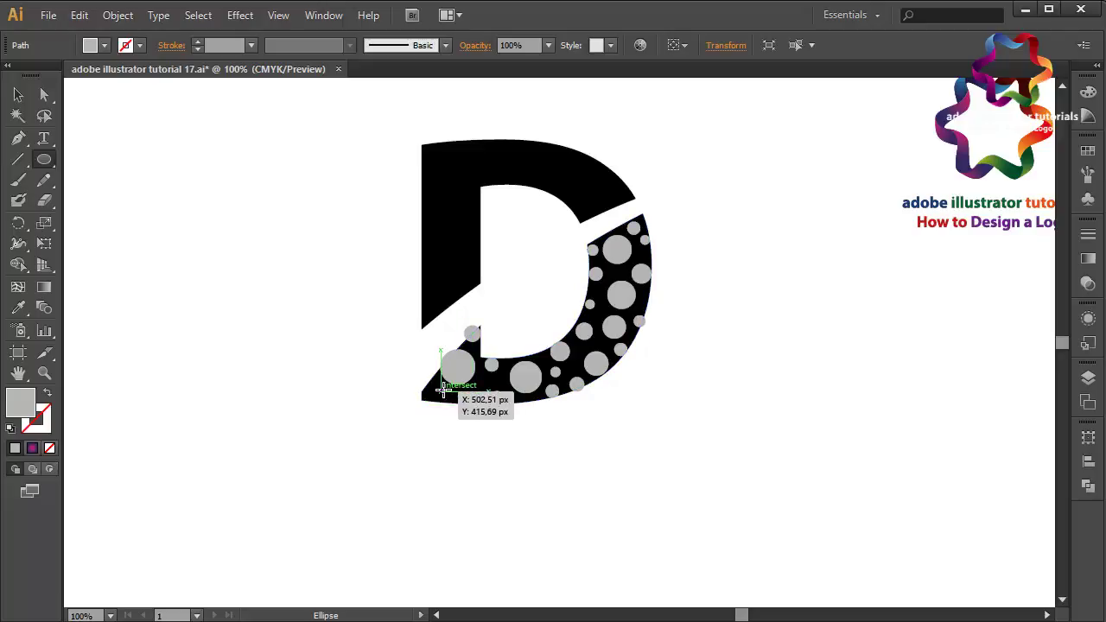
pyautogui.moveTo(420, 388)
pyautogui.mouseDown()
pyautogui.moveTo(440, 406)
pyautogui.moveTo(491, 388)
pyautogui.mouseUp()
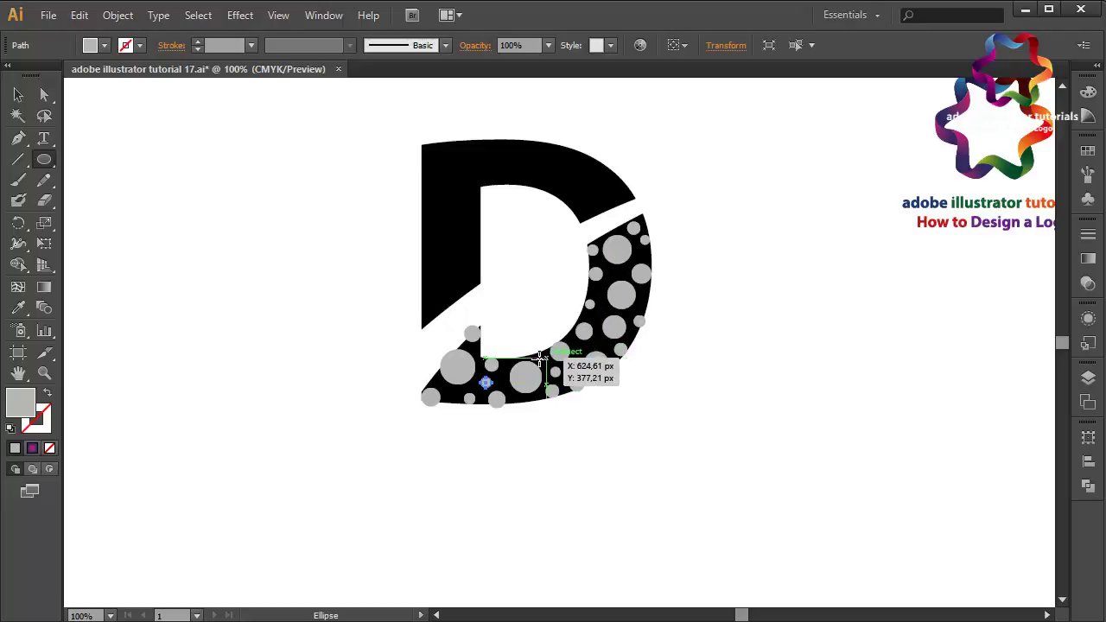
pyautogui.moveTo(544, 363)
pyautogui.mouseDown()
pyautogui.moveTo(538, 354)
pyautogui.moveTo(605, 367)
pyautogui.mouseUp()
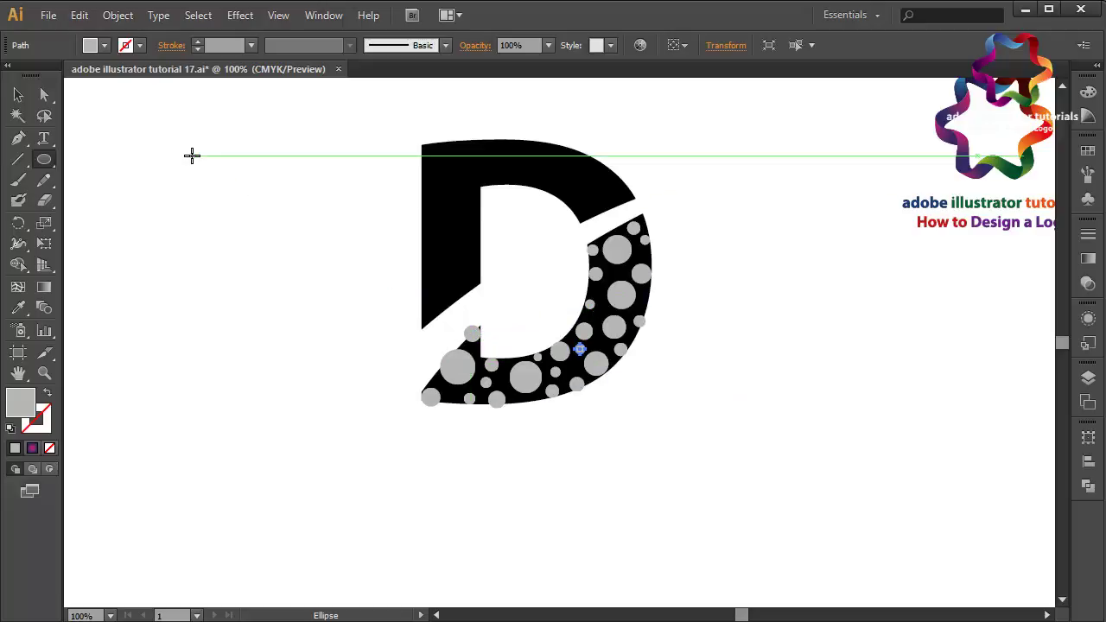
# - Delete the D's black lower bowl, keeping the grey circles
pyautogui.click(18, 95)
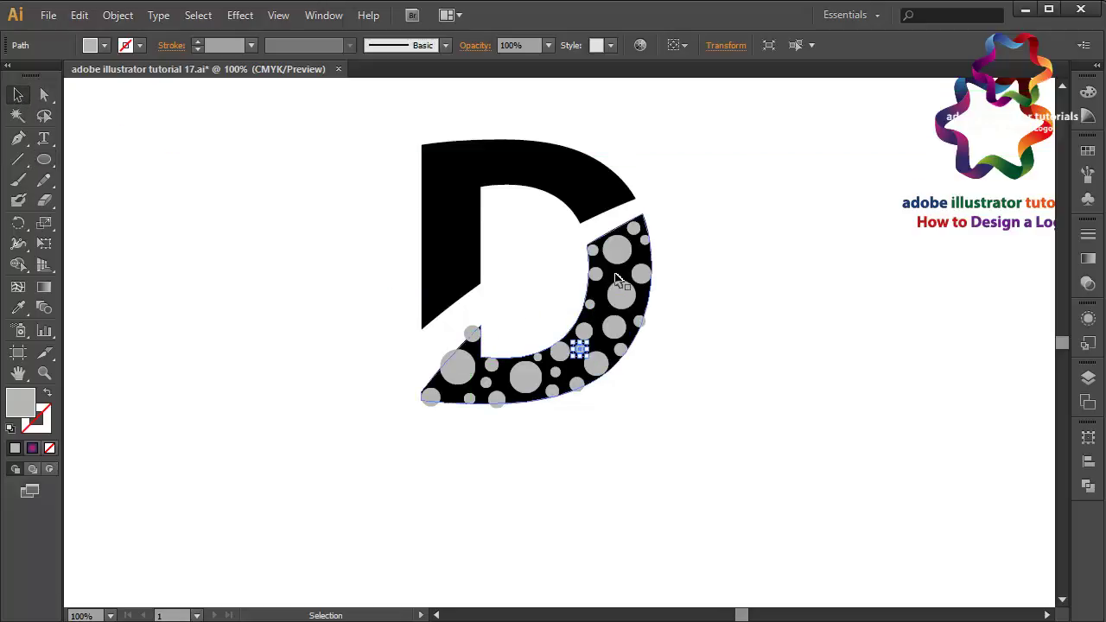
pyautogui.click(609, 234)
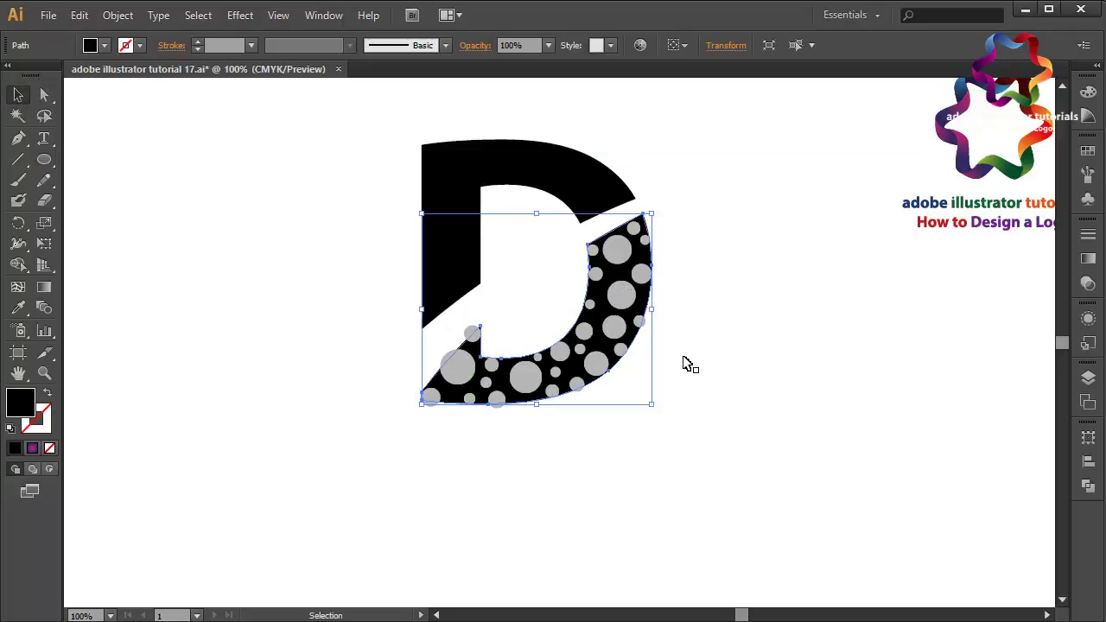
pyautogui.press('Delete')
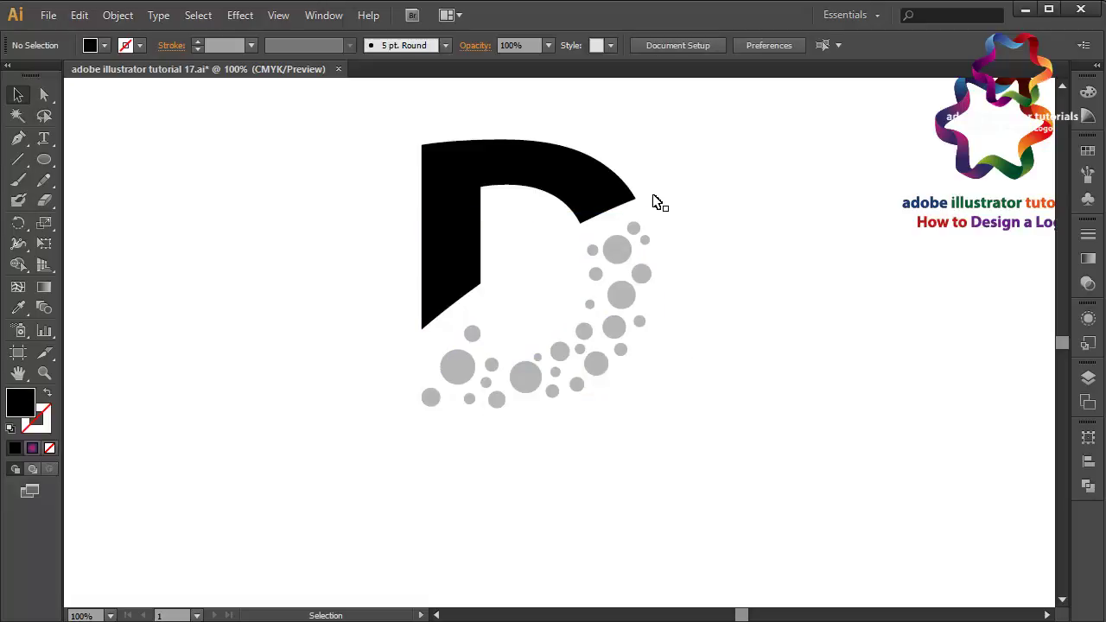
# - Draw curved swoosh paths with the Pen tool across the remaining D
pyautogui.click(19, 140)
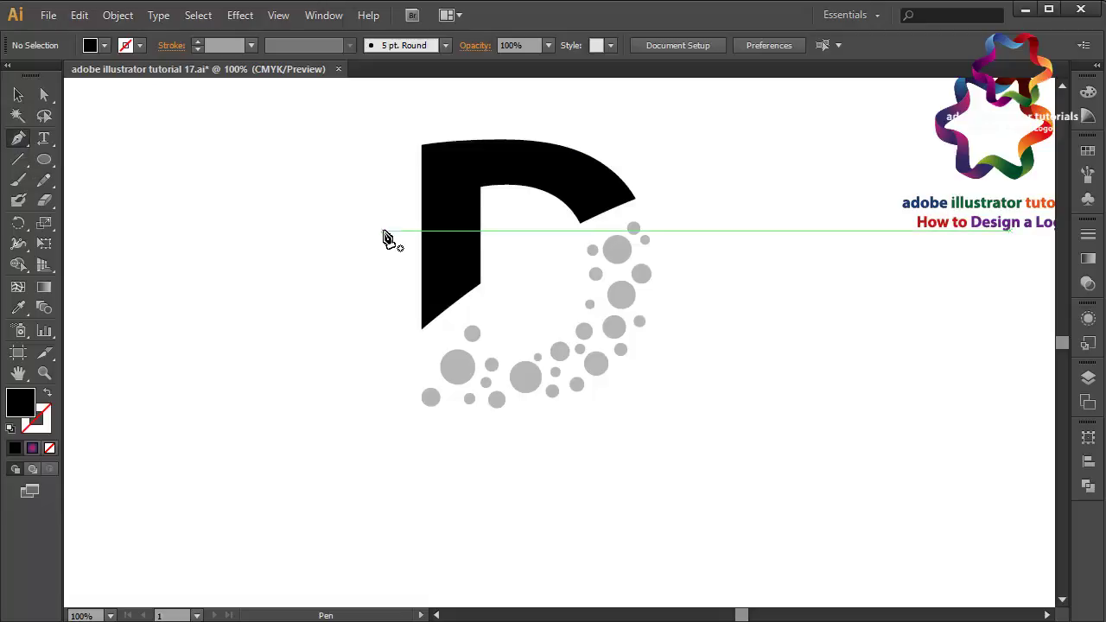
pyautogui.click(423, 330)
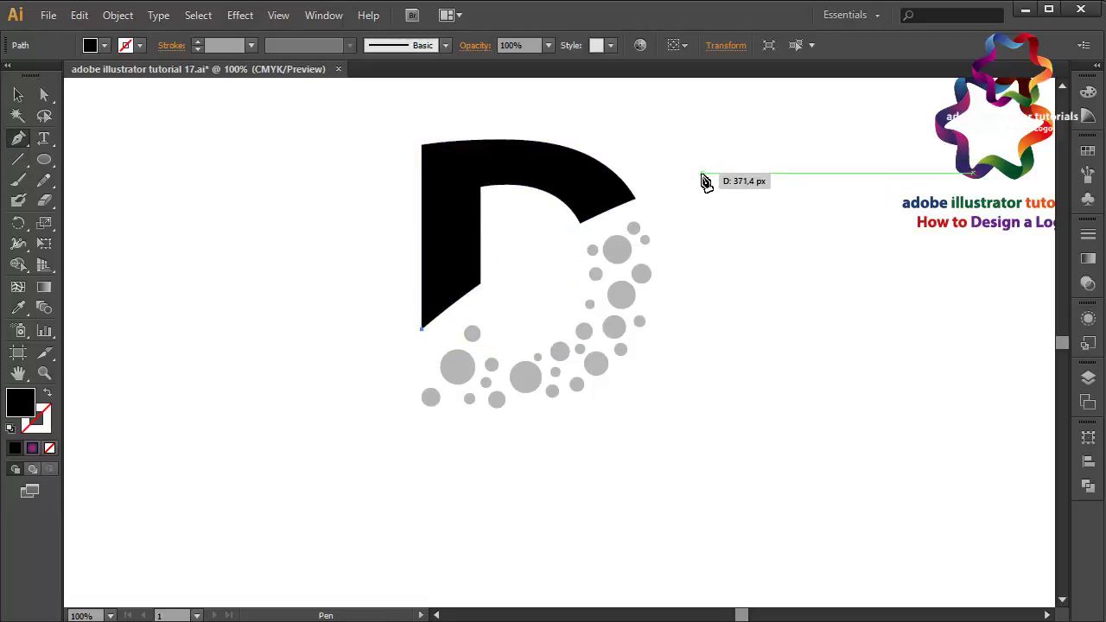
pyautogui.moveTo(701, 173); pyautogui.dragTo(848, 135)
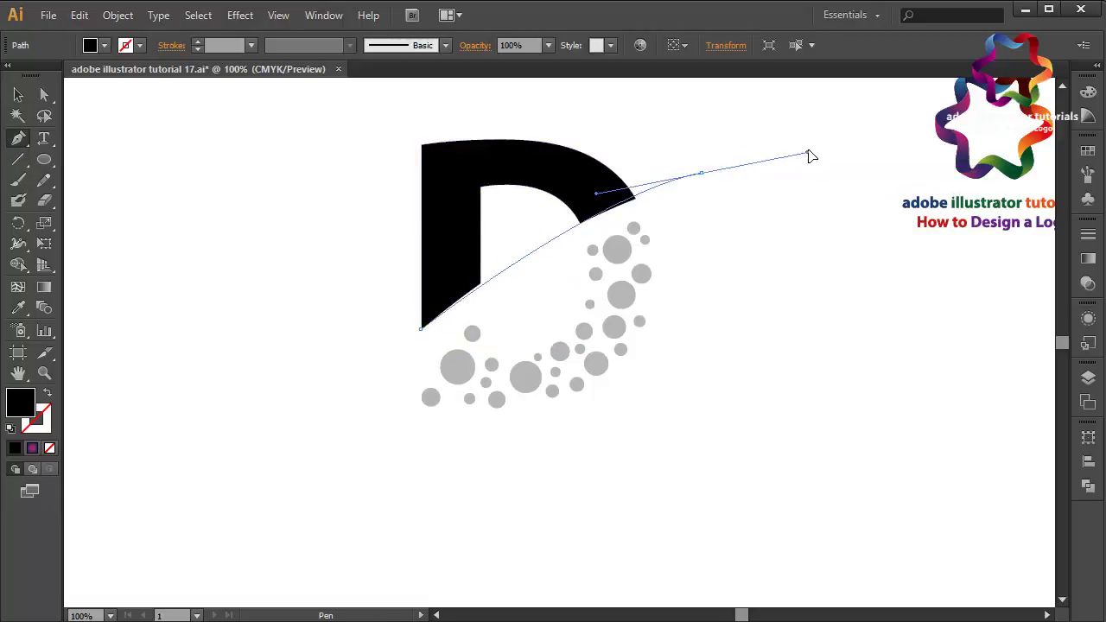
pyautogui.click(700, 173)
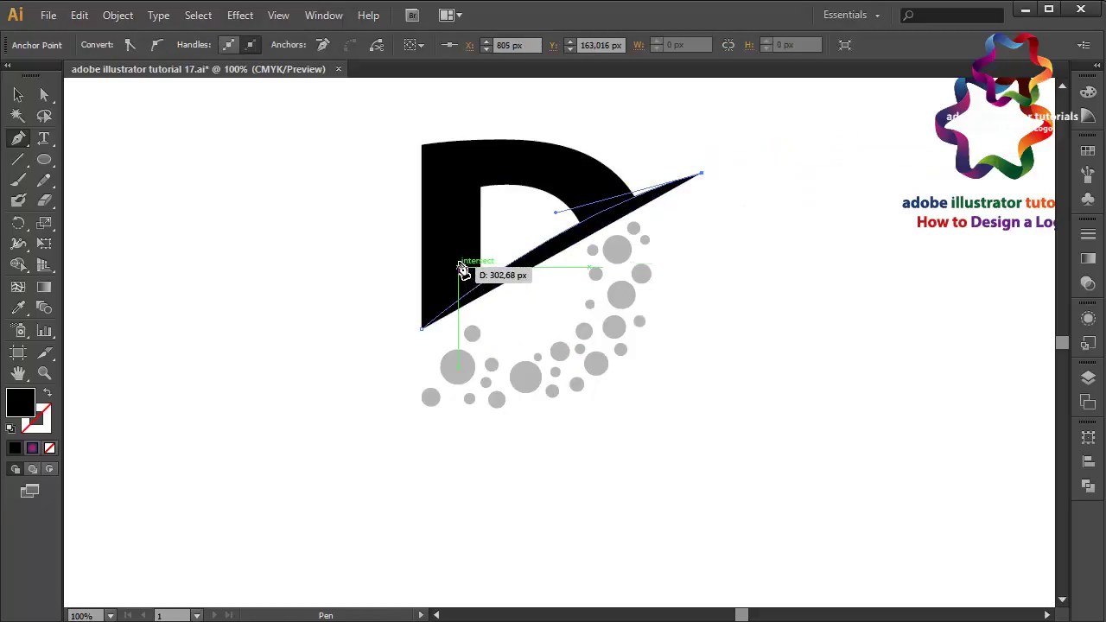
pyautogui.moveTo(456, 259); pyautogui.dragTo(345, 335)
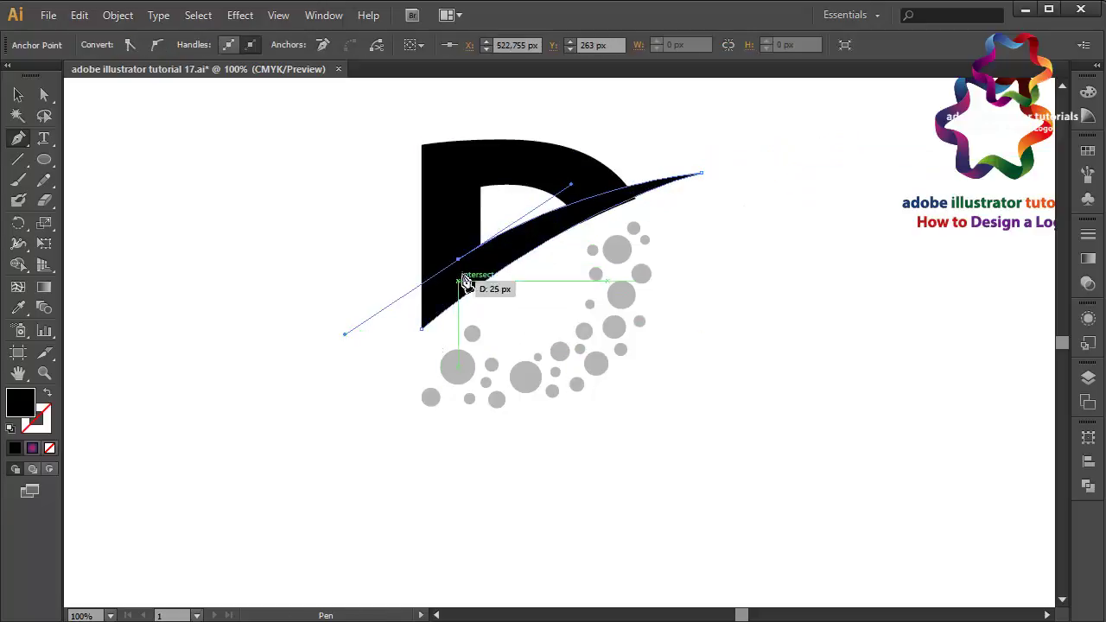
pyautogui.click(457, 260)
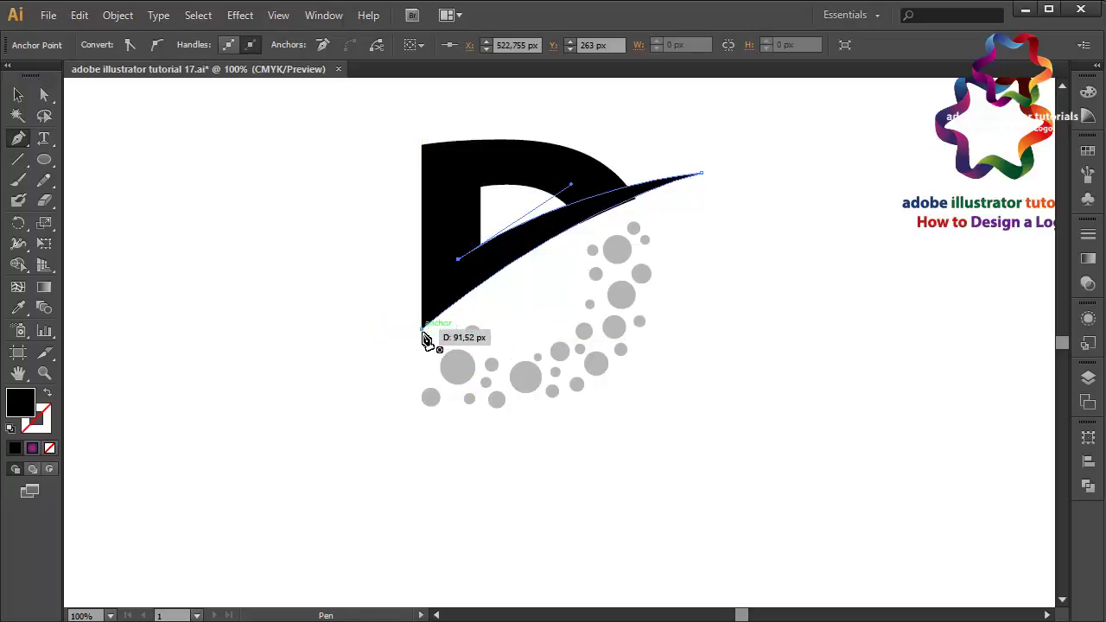
pyautogui.click(421, 328)
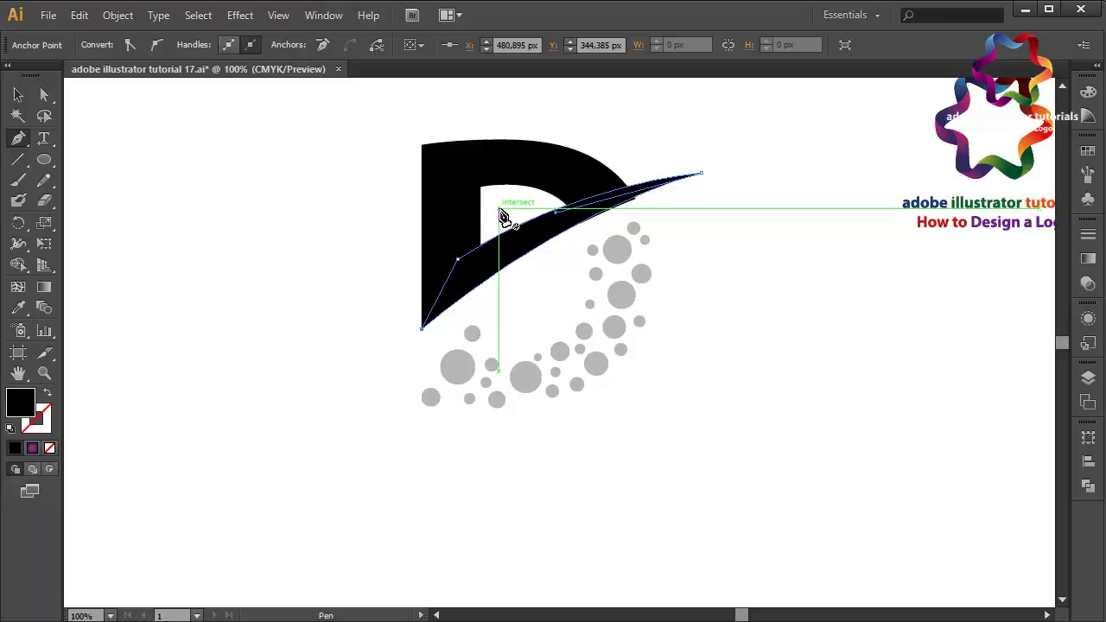
pyautogui.keyDown('ctrl'); pyautogui.click(505, 226); pyautogui.keyUp('ctrl')
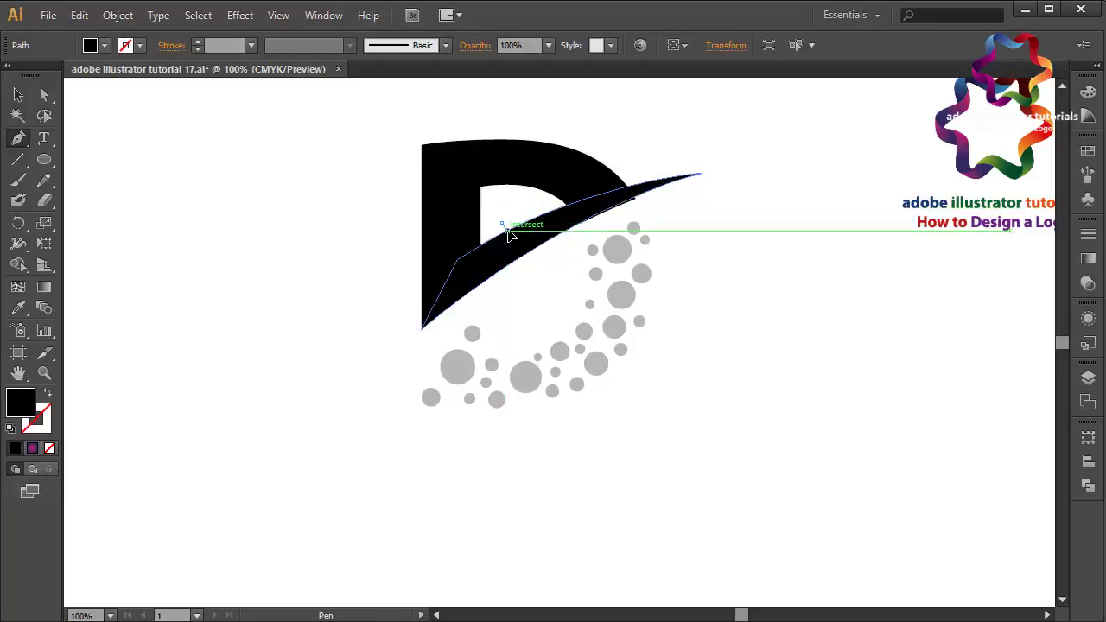
pyautogui.moveTo(508, 233); pyautogui.dragTo(776, 170)
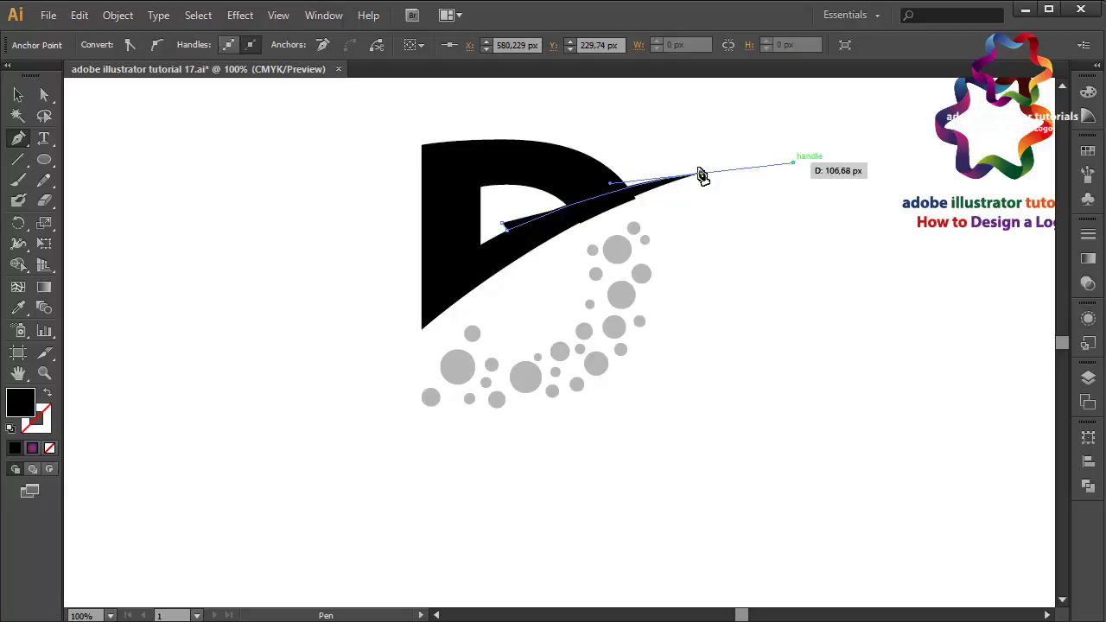
pyautogui.moveTo(703, 173)
pyautogui.mouseDown()
pyautogui.moveTo(625, 168)
pyautogui.moveTo(465, 243)
pyautogui.moveTo(530, 210)
pyautogui.moveTo(506, 217)
pyautogui.moveTo(505, 232)
pyautogui.mouseUp()
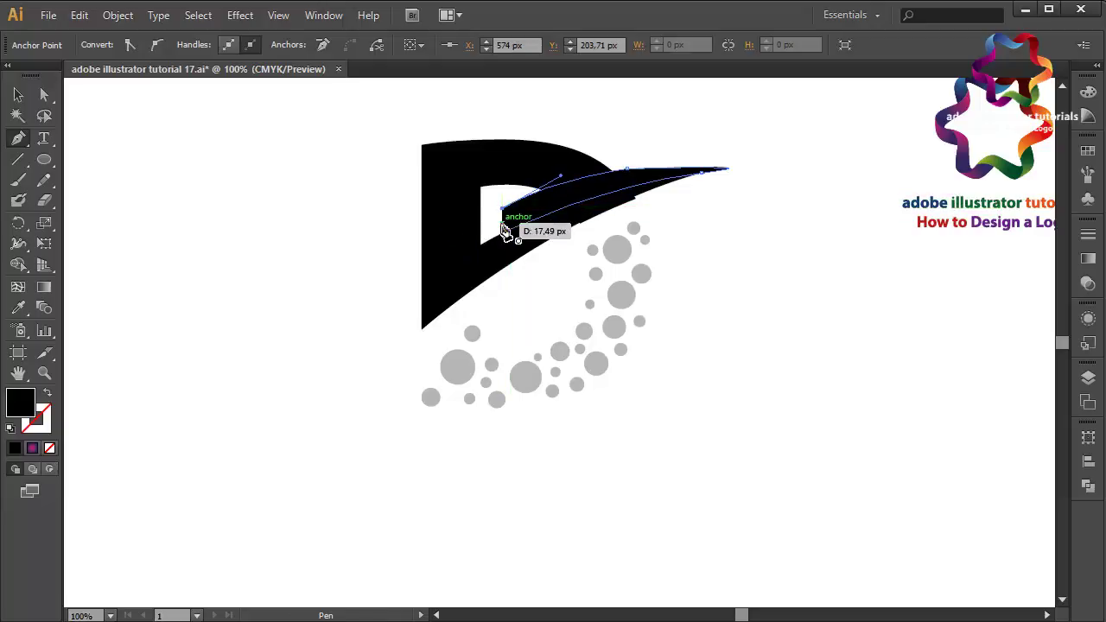
# - Subtract the swoosh from the D with Minus Front, ungroup, and delete the leftover sliver
pyautogui.click(18, 94)
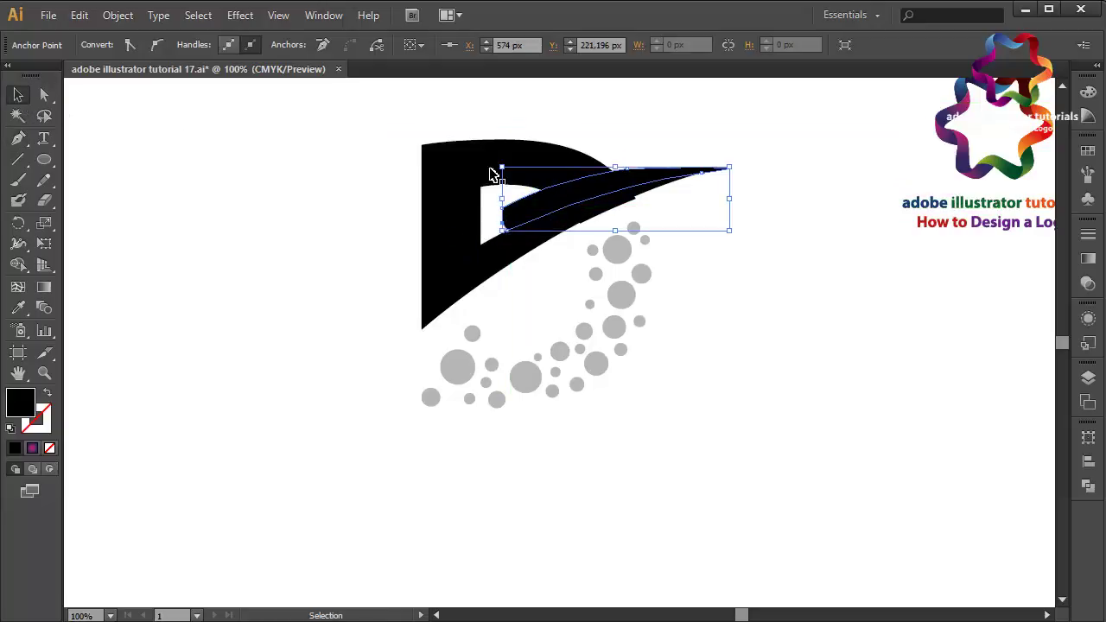
pyautogui.keyDown('shift'); pyautogui.click(448, 175); pyautogui.keyUp('shift')
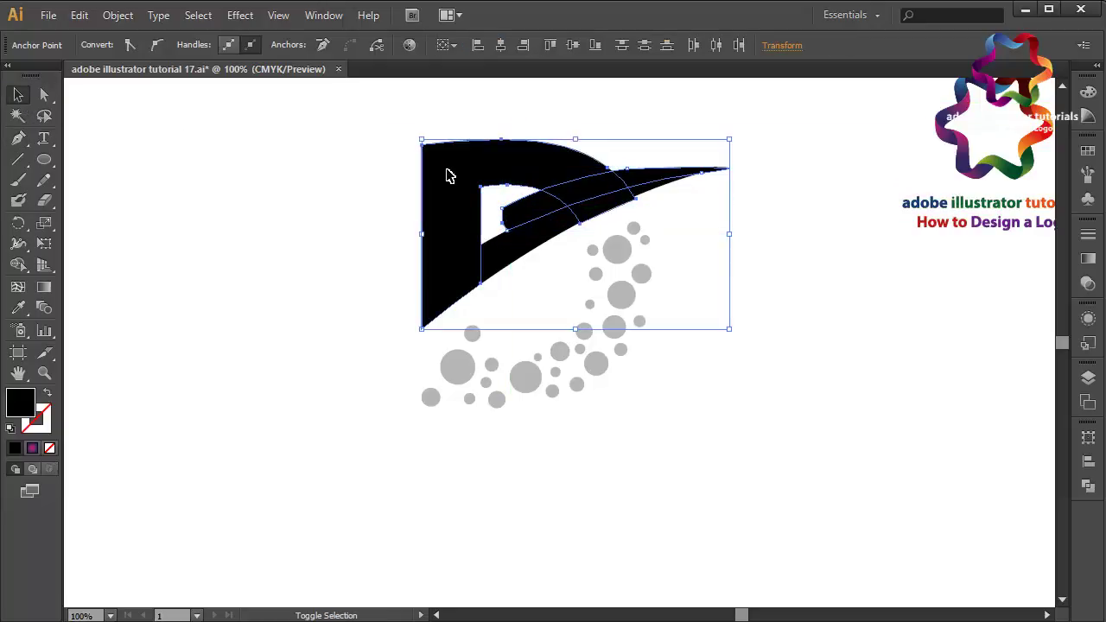
pyautogui.click(1088, 487)
pyautogui.click(916, 464)
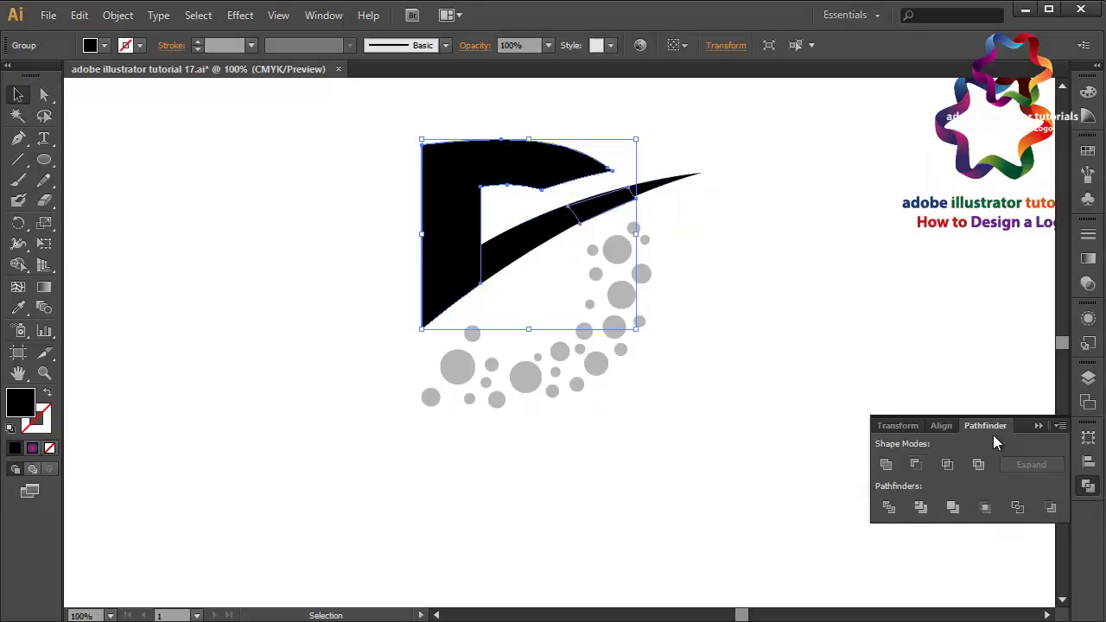
pyautogui.click(1039, 425)
pyautogui.rightClick(742, 243)
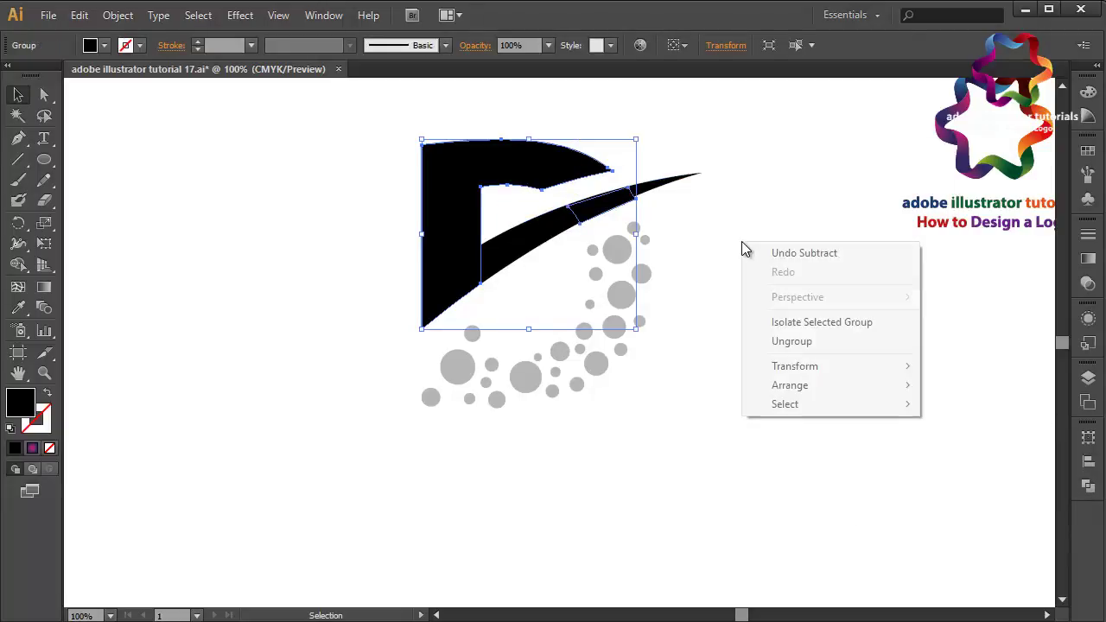
pyautogui.click(805, 342)
pyautogui.click(594, 234)
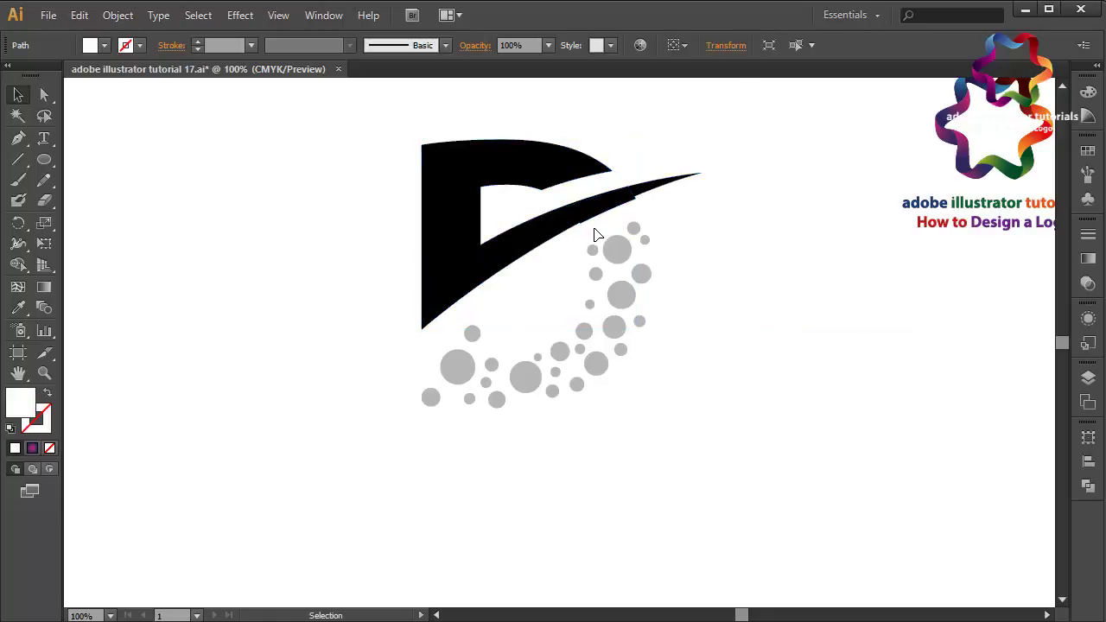
pyautogui.click(602, 222)
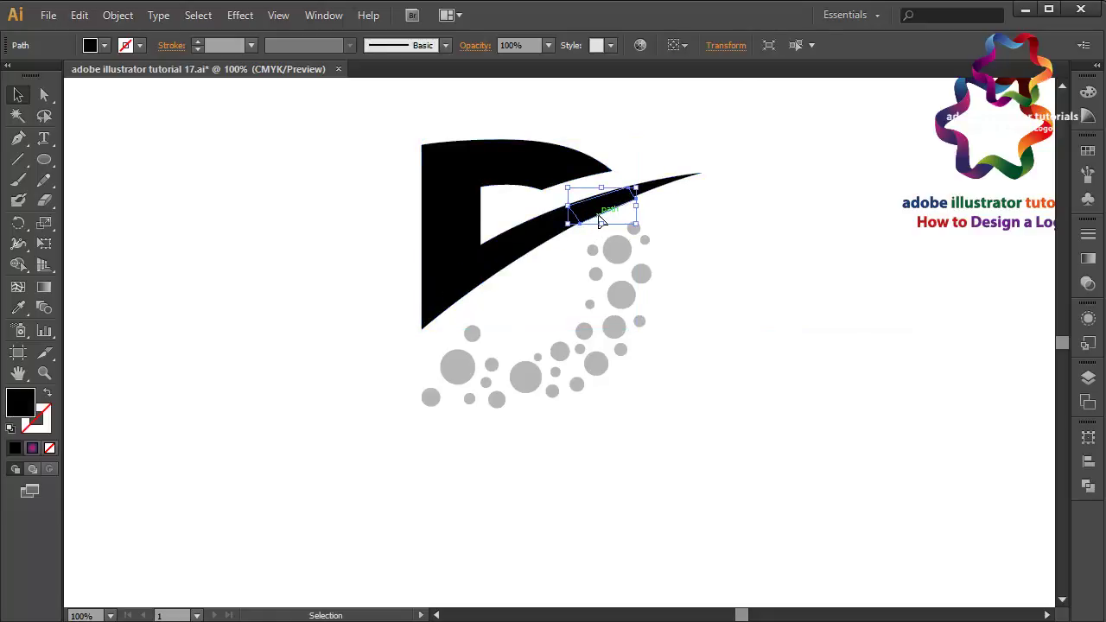
pyautogui.press('Delete')
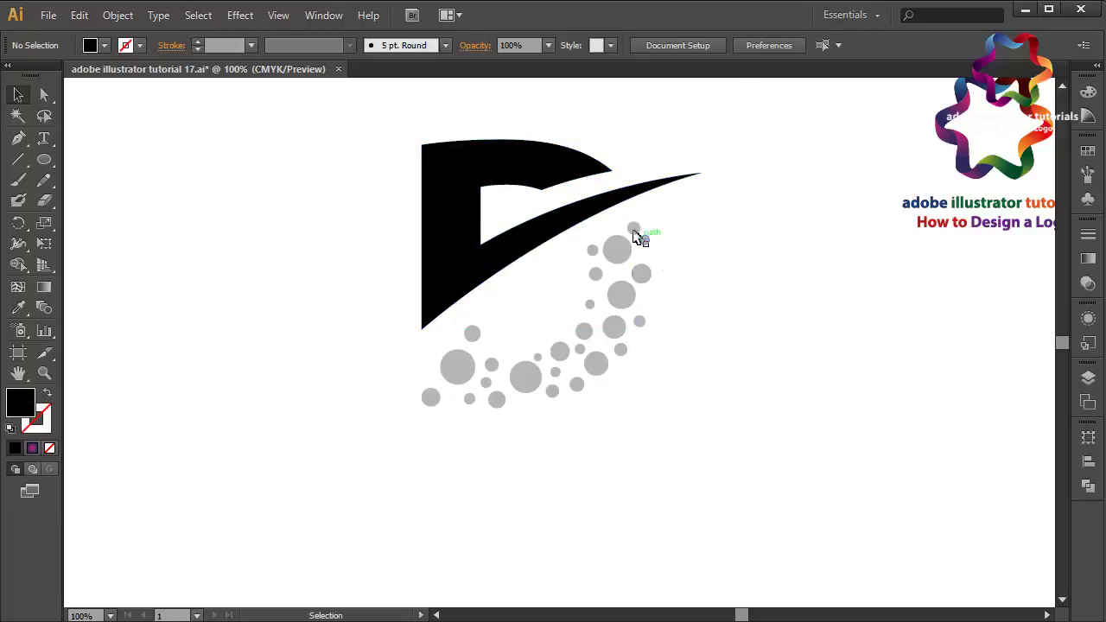
# - Copy the small grey circle, Paste in Front, and move the copy up the arc
pyautogui.click(634, 229)
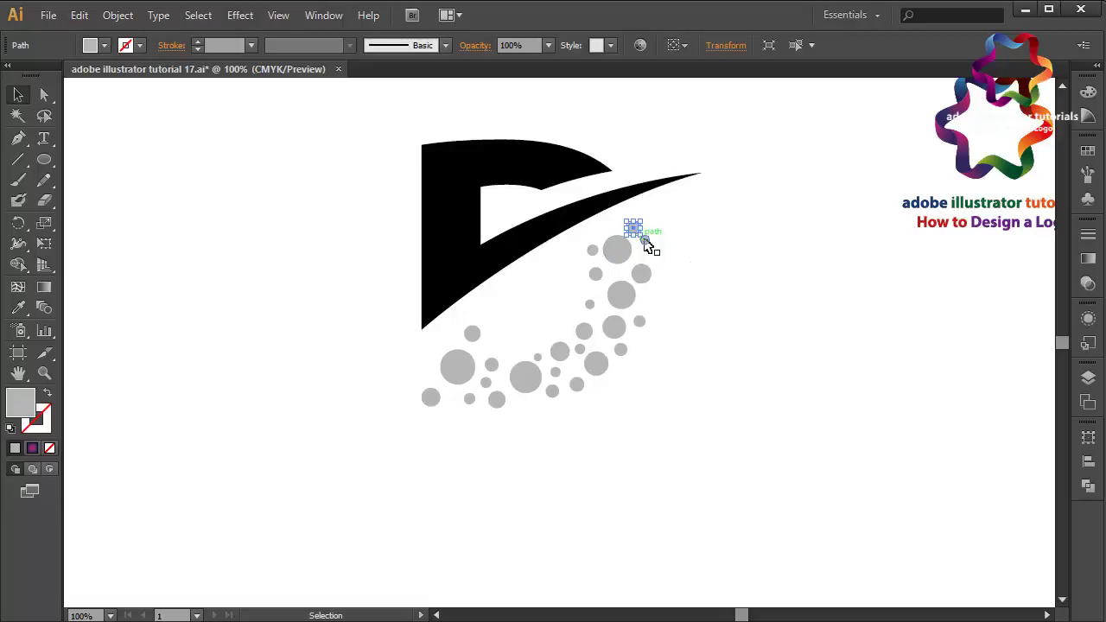
pyautogui.moveTo(646, 245); pyautogui.dragTo(635, 248)
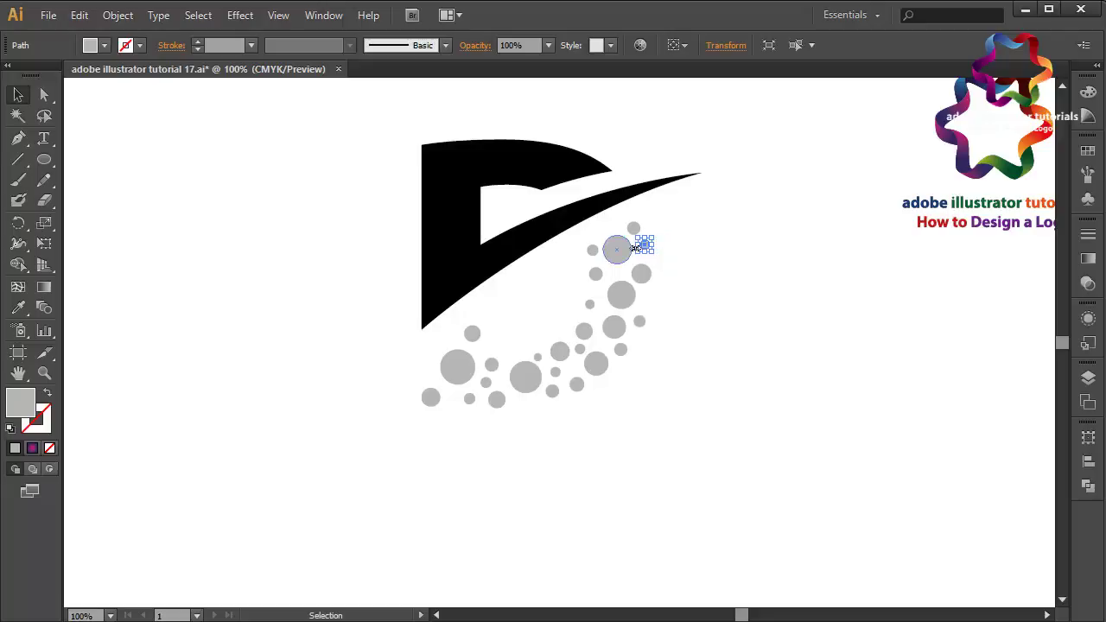
pyautogui.click(76, 25)
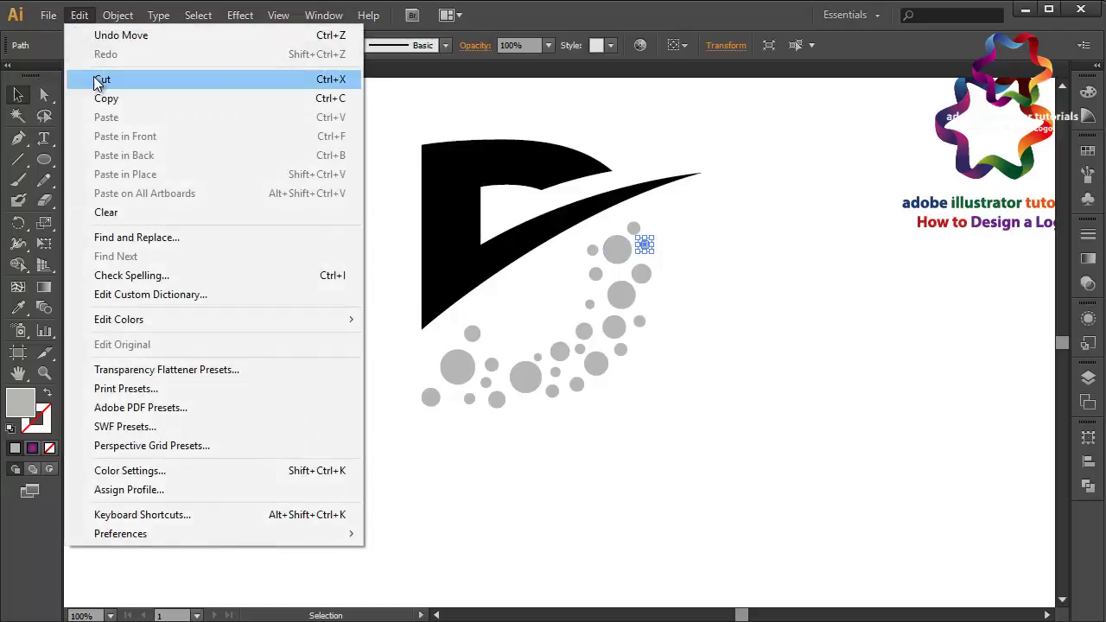
pyautogui.click(87, 98)
pyautogui.click(79, 15)
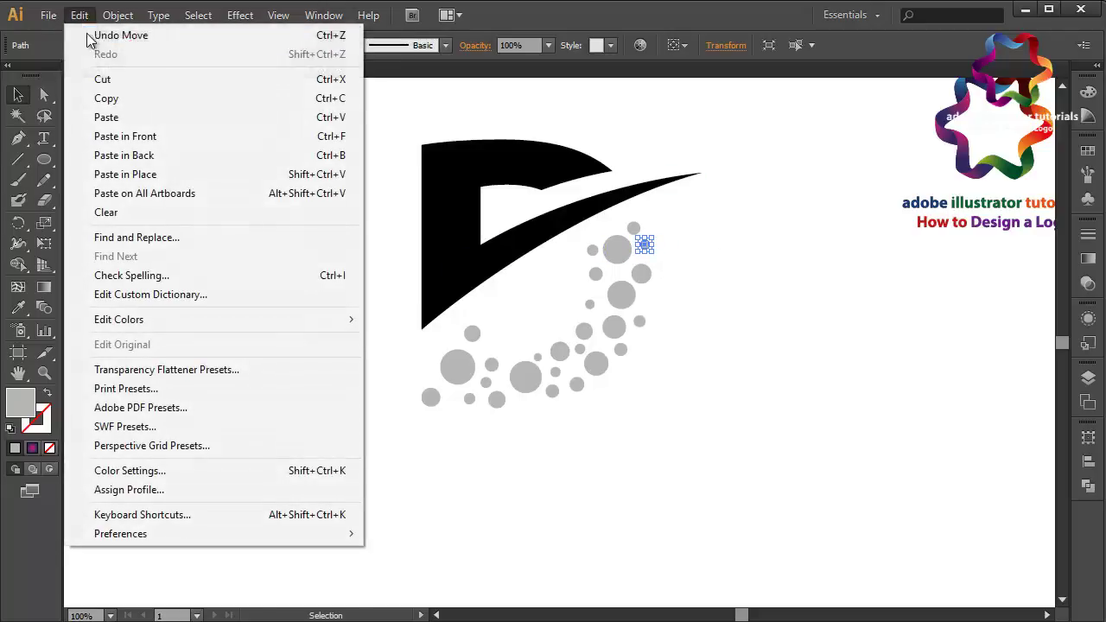
pyautogui.click(125, 136)
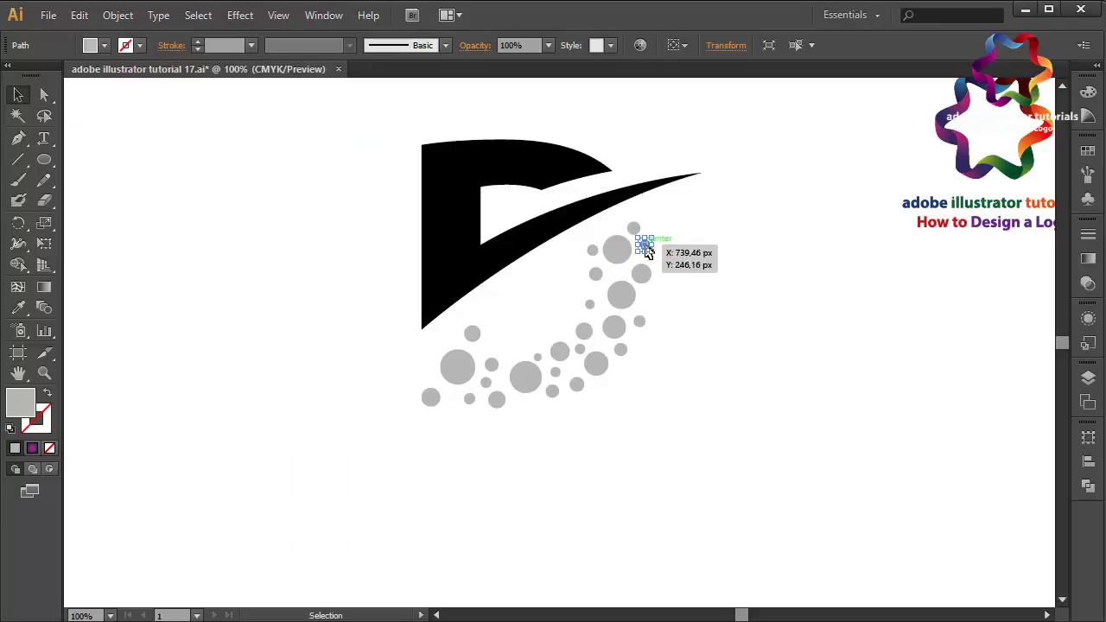
pyautogui.moveTo(648, 253); pyautogui.dragTo(654, 223)
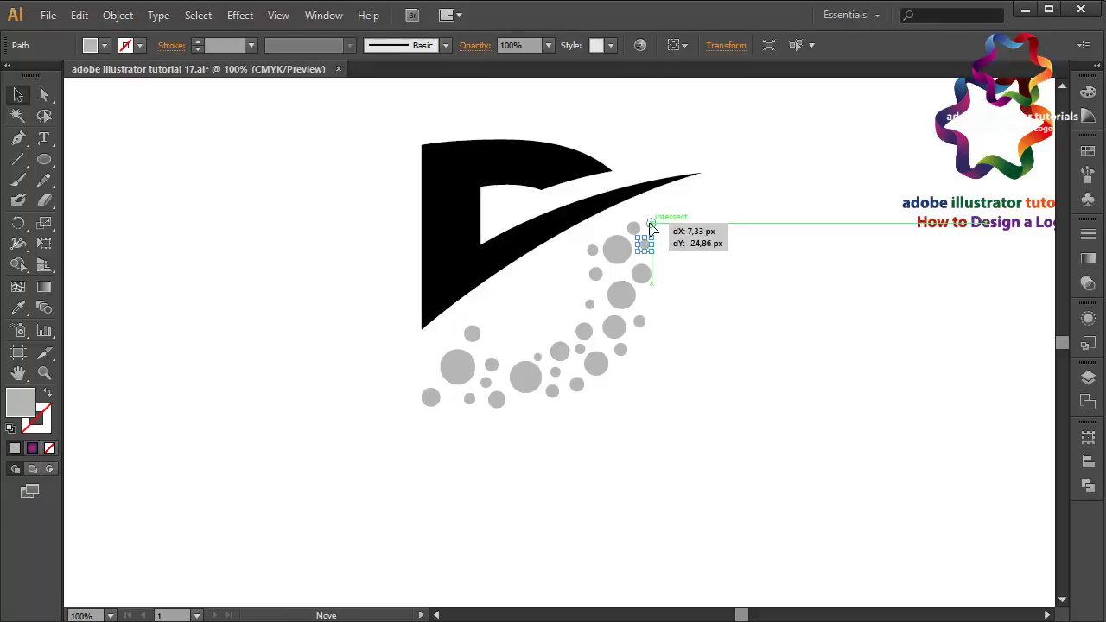
pyautogui.moveTo(650, 223); pyautogui.dragTo(650, 220)
pyautogui.click(745, 257)
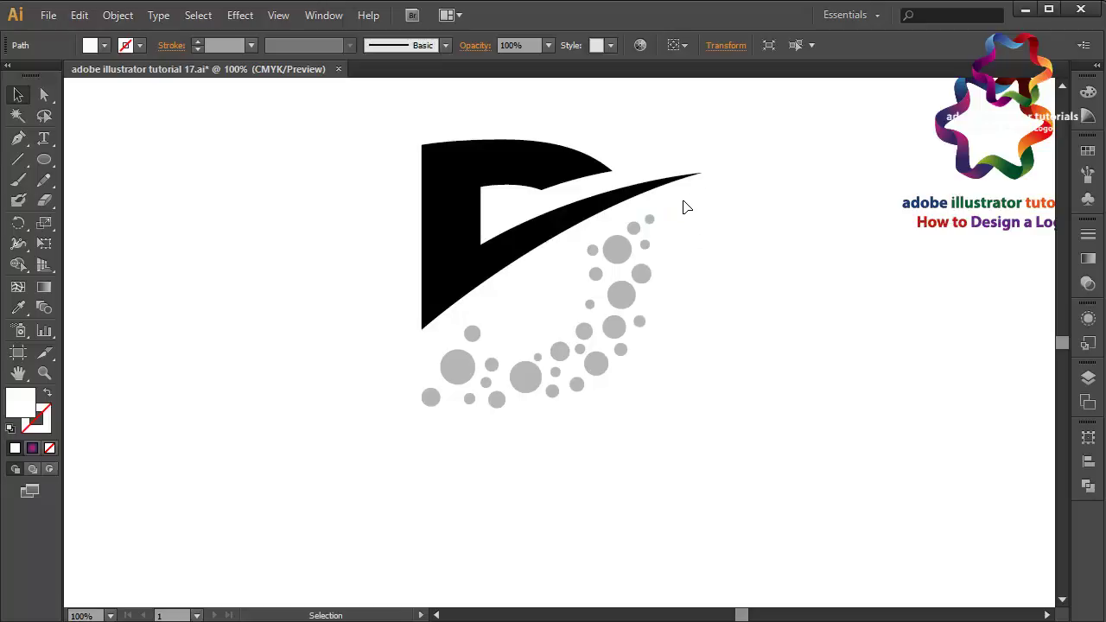
# - Paste another copy in front and move it down into the arc
pyautogui.click(78, 15)
pyautogui.click(130, 139)
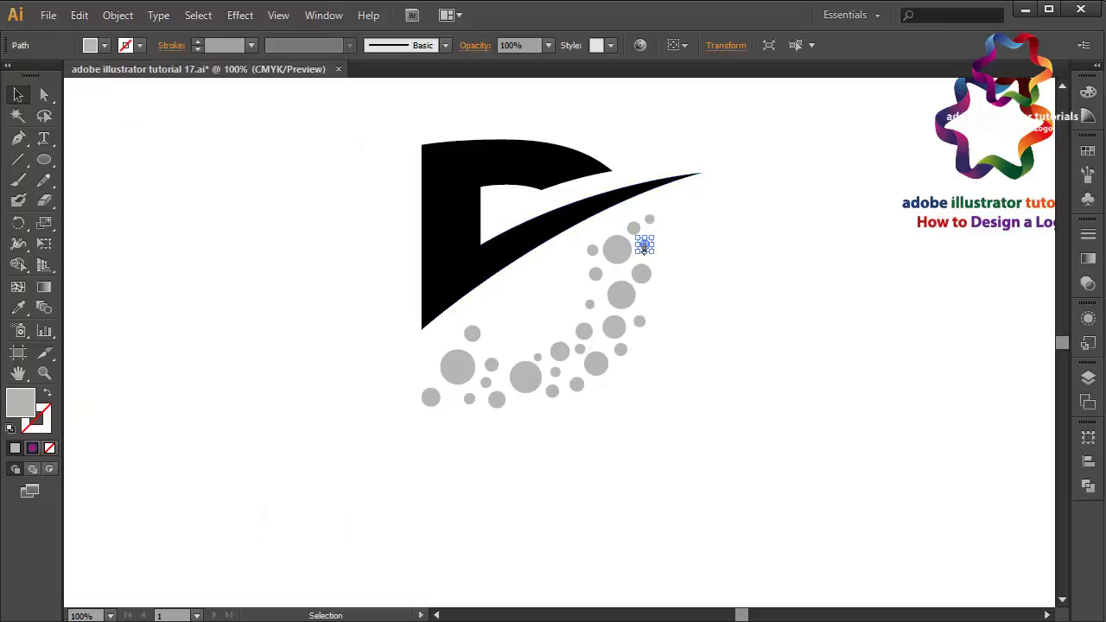
pyautogui.moveTo(645, 245); pyautogui.dragTo(646, 300)
# - Draw three small grey circles in the gaps of the lower curve
pyautogui.click(44, 159)
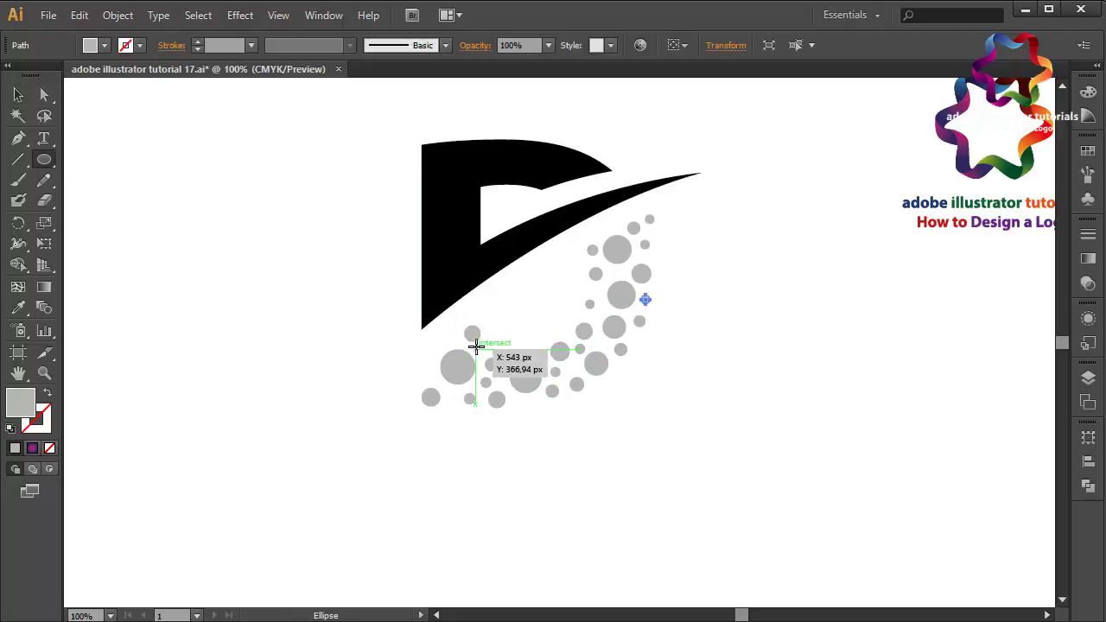
pyautogui.moveTo(477, 346); pyautogui.dragTo(484, 354)
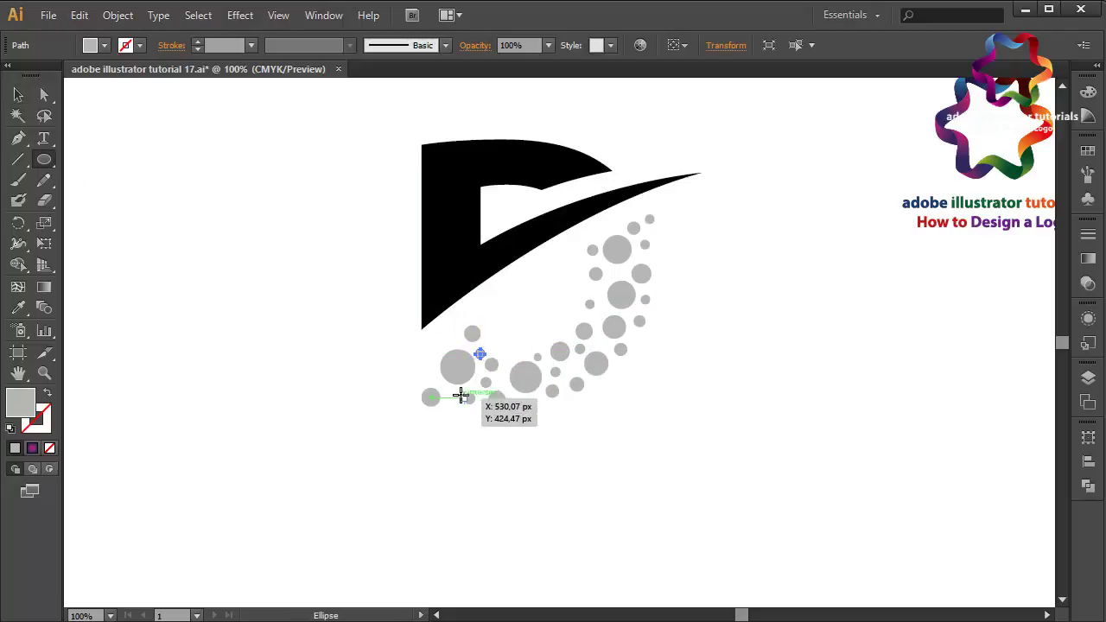
pyautogui.moveTo(446, 388); pyautogui.dragTo(523, 404)
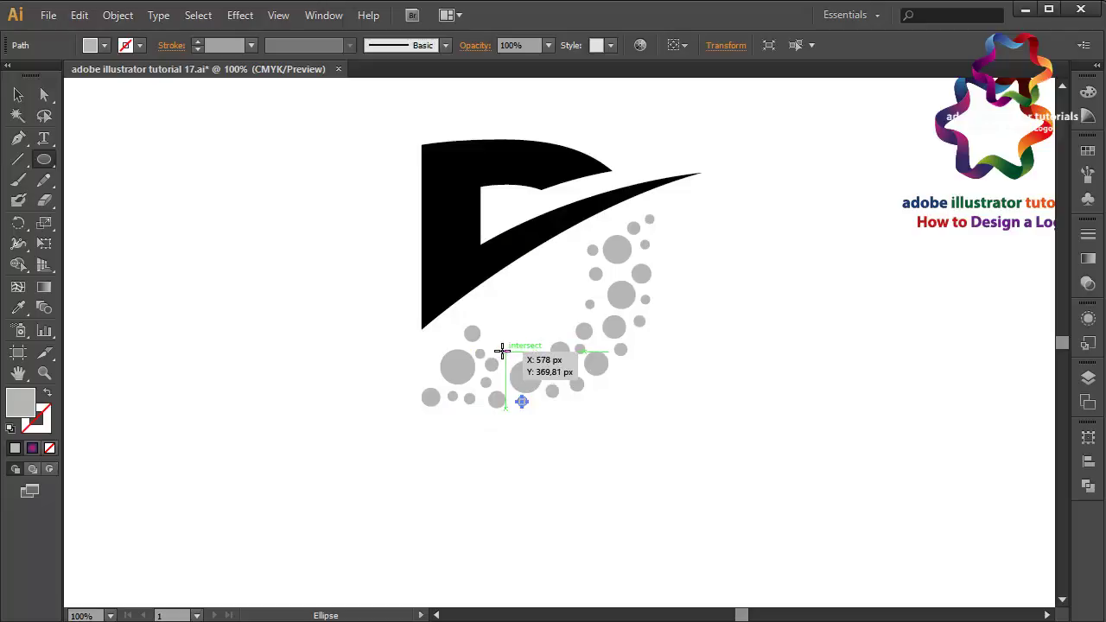
pyautogui.moveTo(501, 351)
pyautogui.mouseDown()
pyautogui.moveTo(509, 357)
pyautogui.moveTo(493, 348)
pyautogui.mouseUp()
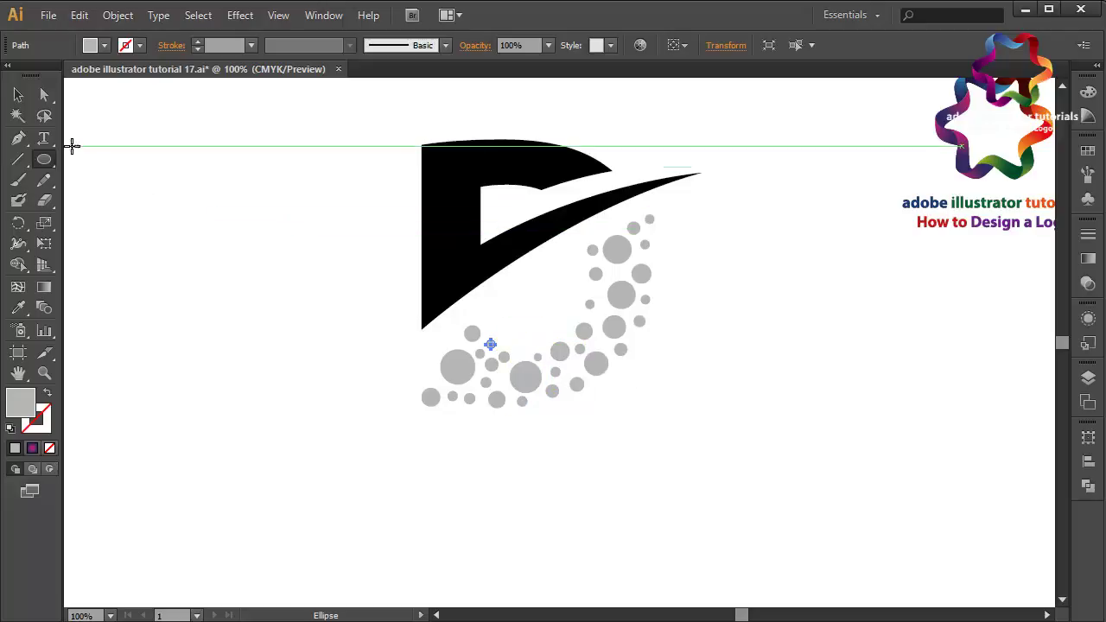
# - Resize and nudge the new small circles into place, then zoom out
pyautogui.click(18, 94)
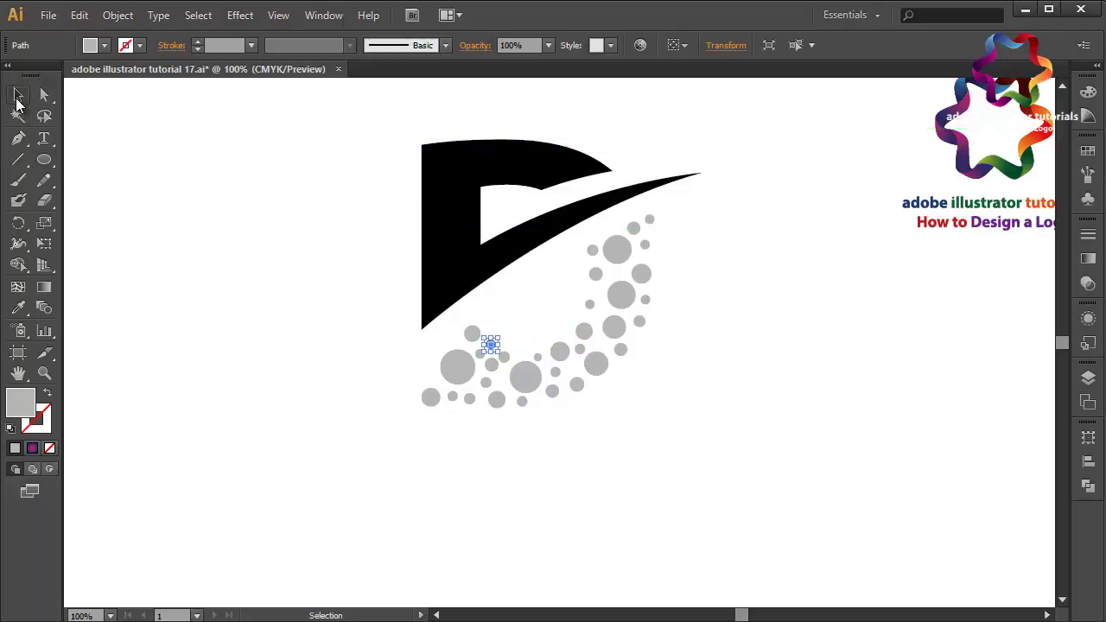
pyautogui.click(429, 402)
pyautogui.moveTo(430, 410); pyautogui.dragTo(423, 400)
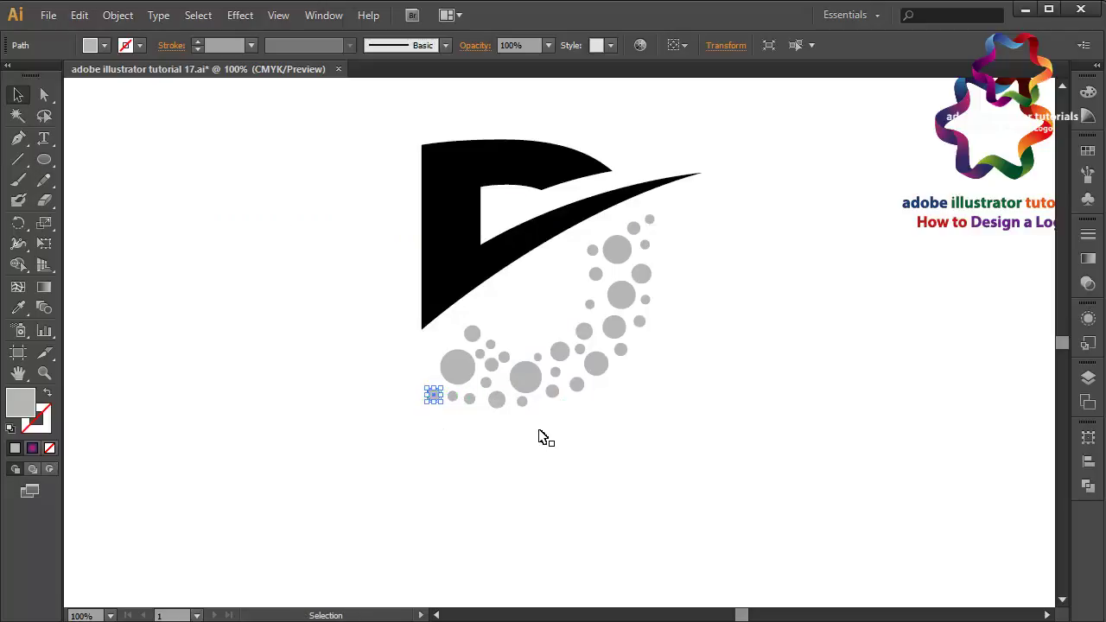
pyautogui.press('Up')
pyautogui.press('Up')
pyautogui.click(581, 439)
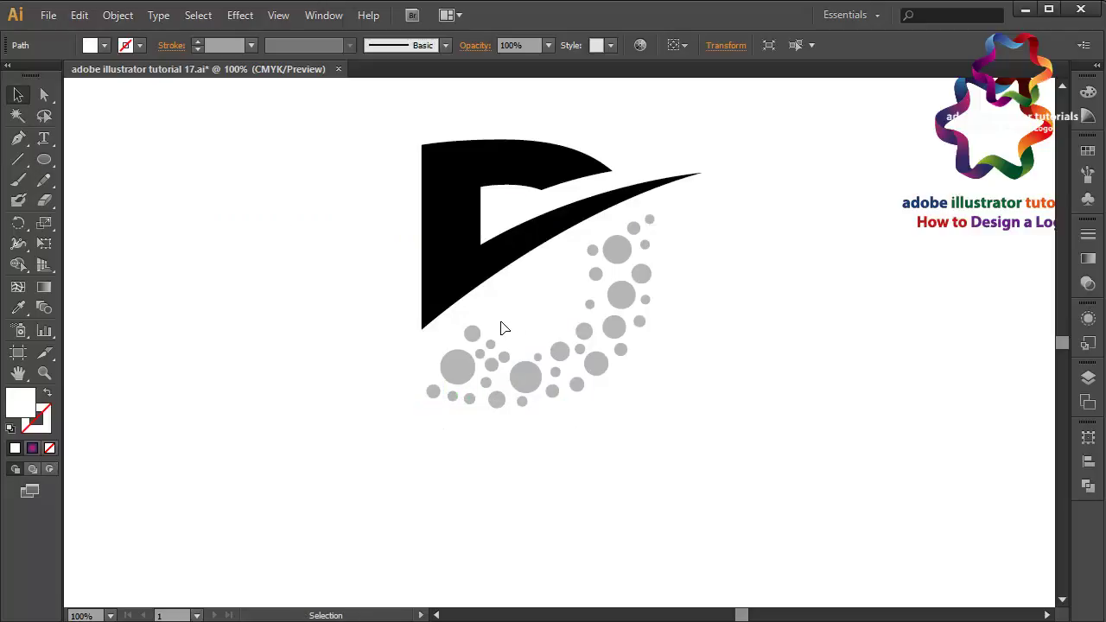
pyautogui.moveTo(505, 357); pyautogui.dragTo(512, 352)
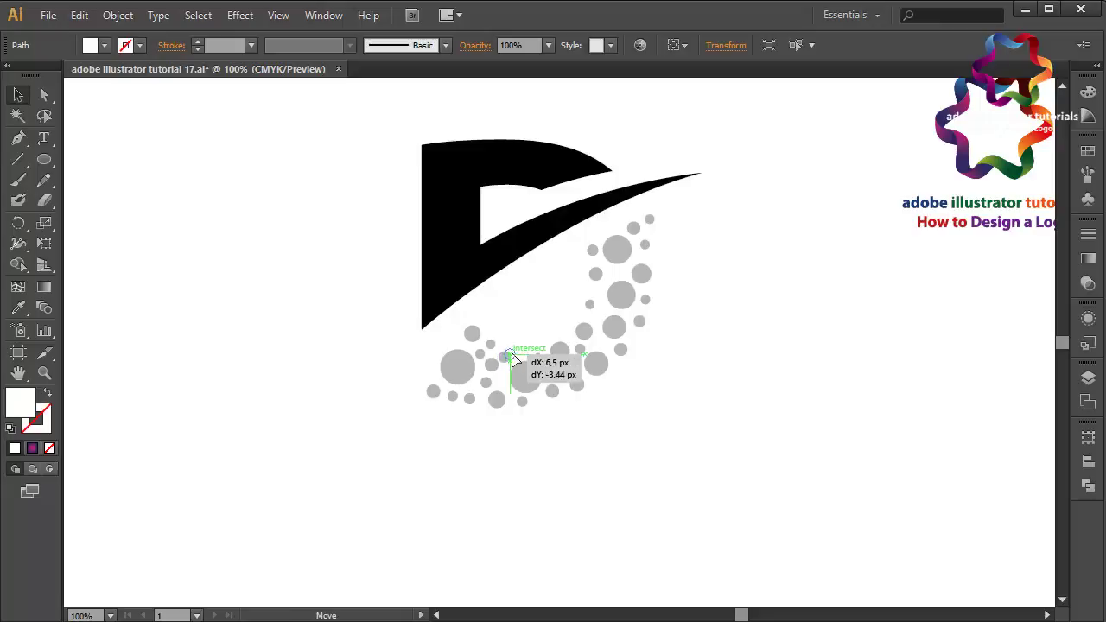
pyautogui.click(603, 399)
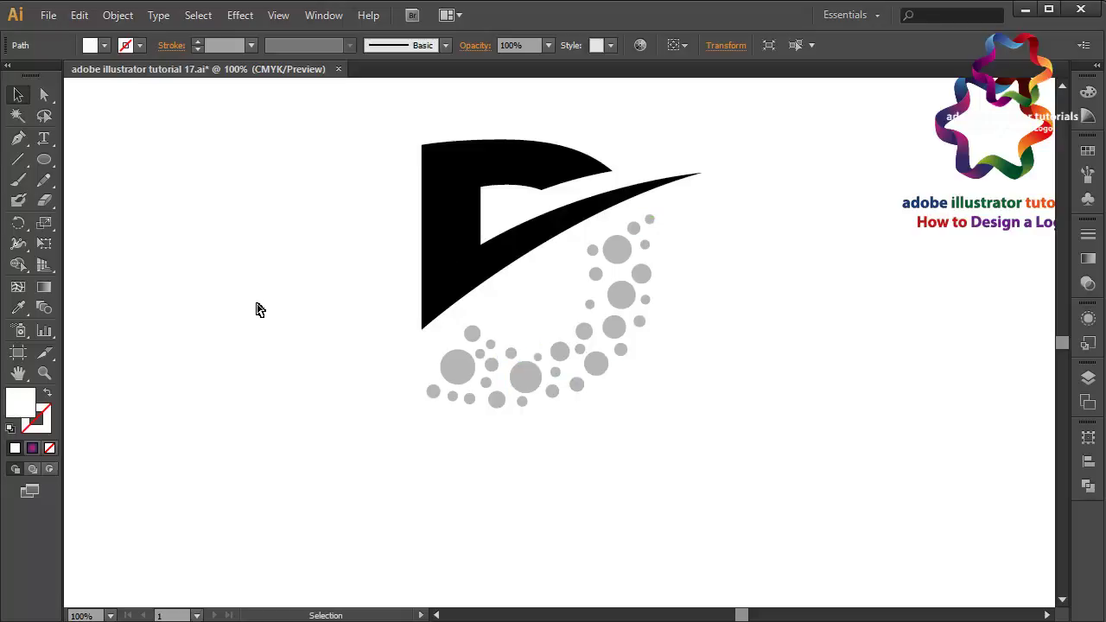
pyautogui.hotkey('ctrl', '-')
pyautogui.hotkey('ctrl', '-')
pyautogui.hotkey('ctrl', '-')
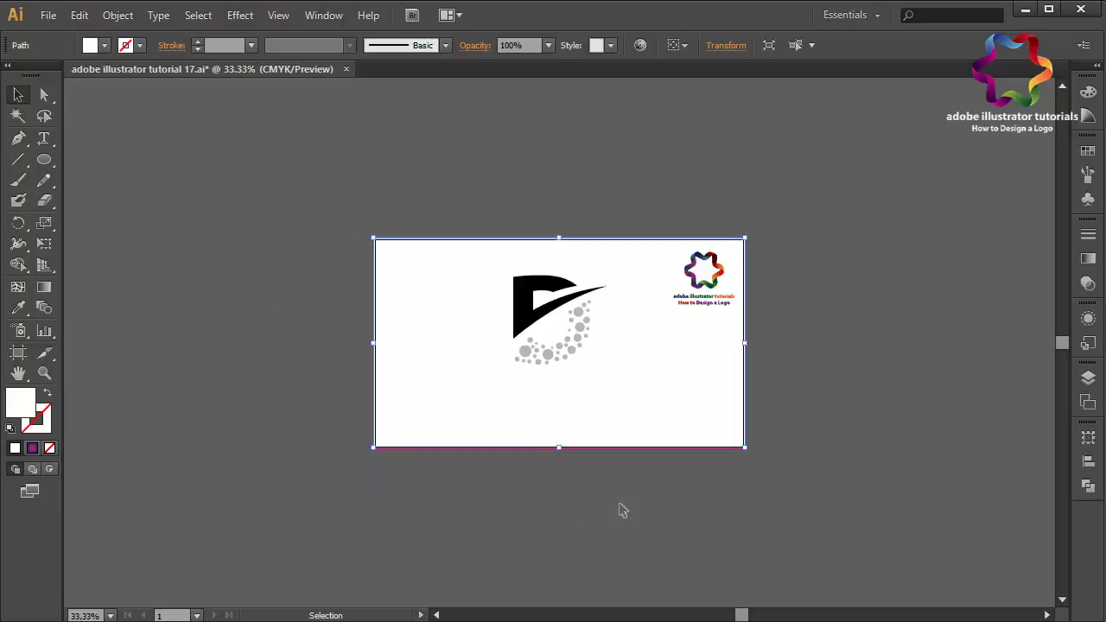
# - Select only the grey circles, excluding background and black D, and group them
pyautogui.moveTo(623, 510); pyautogui.dragTo(459, 245)
pyautogui.keyDown('shift'); pyautogui.click(464, 297); pyautogui.keyUp('shift')
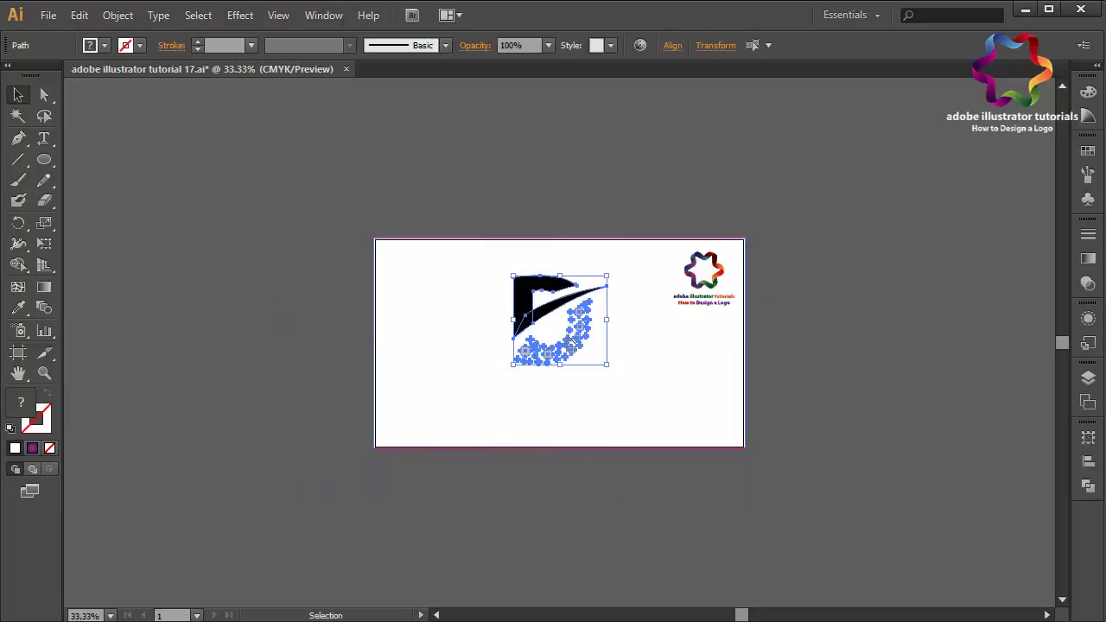
pyautogui.hotkey('ctrl', '+')
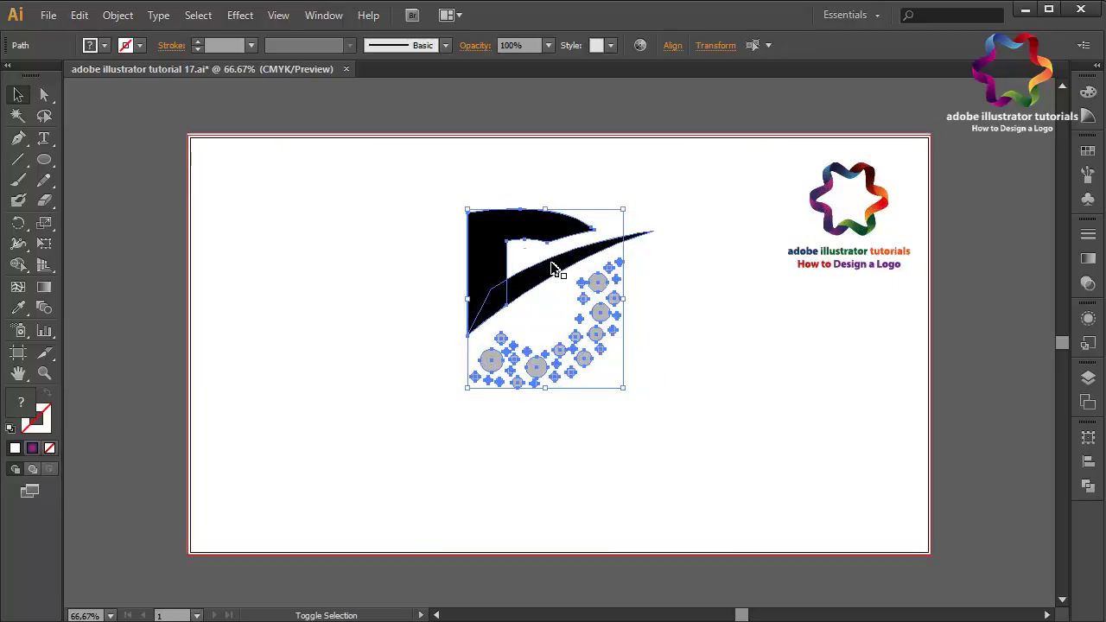
pyautogui.keyDown('shift'); pyautogui.click(493, 230); pyautogui.keyUp('shift')
pyautogui.rightClick(625, 309)
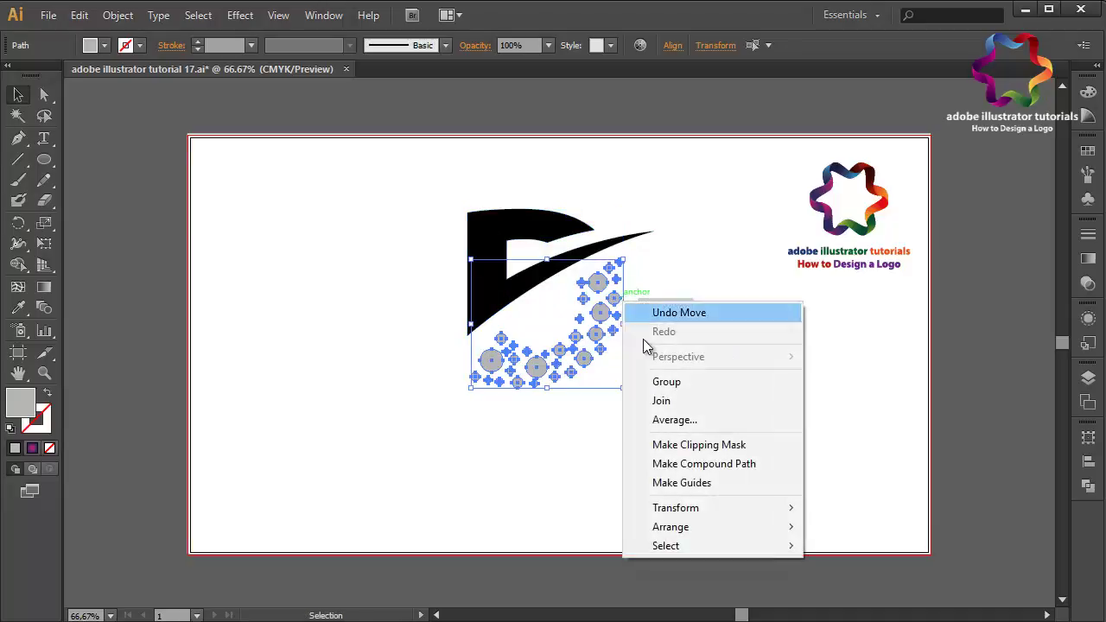
pyautogui.click(667, 380)
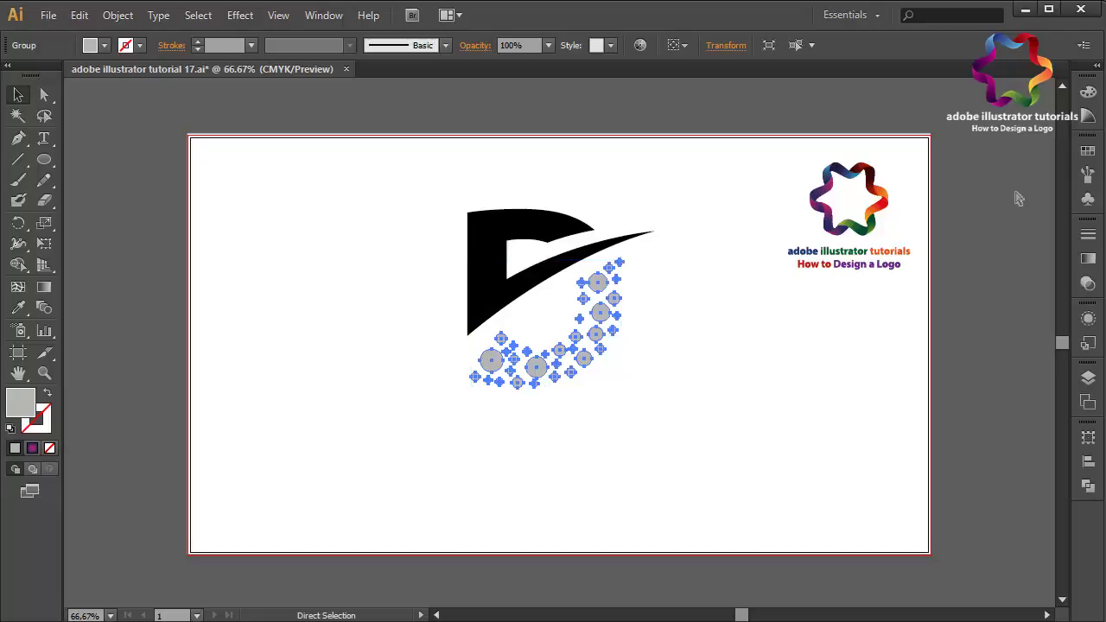
pyautogui.hotkey('ctrl', '0')
# - Fill the circle group with the magenta radial gradient, angled from upper right to lower left
pyautogui.click(1088, 151)
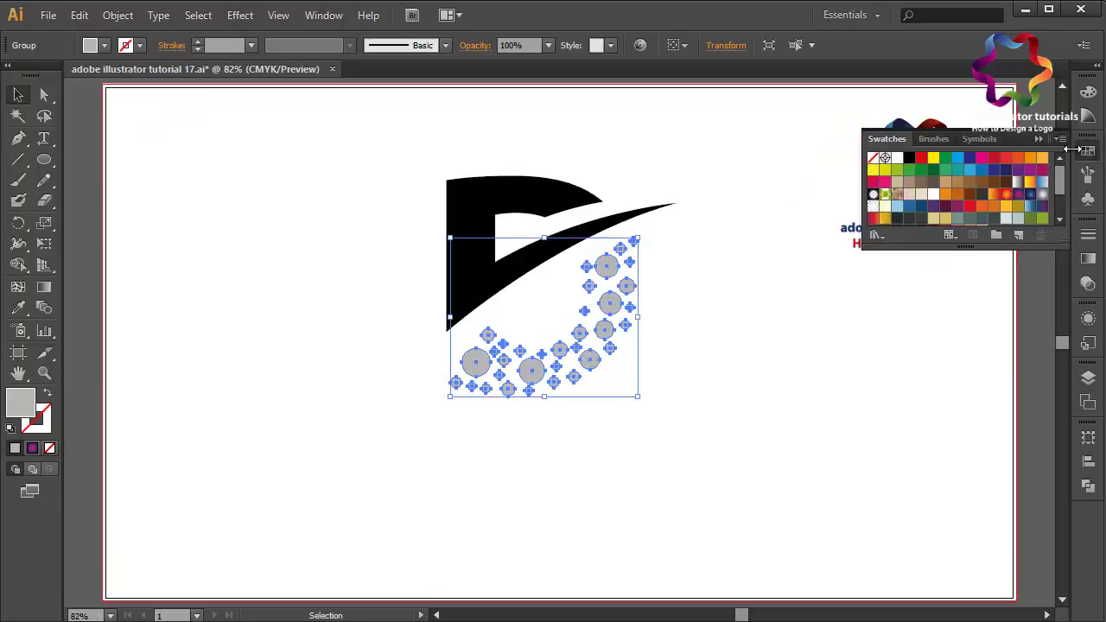
pyautogui.click(1018, 195)
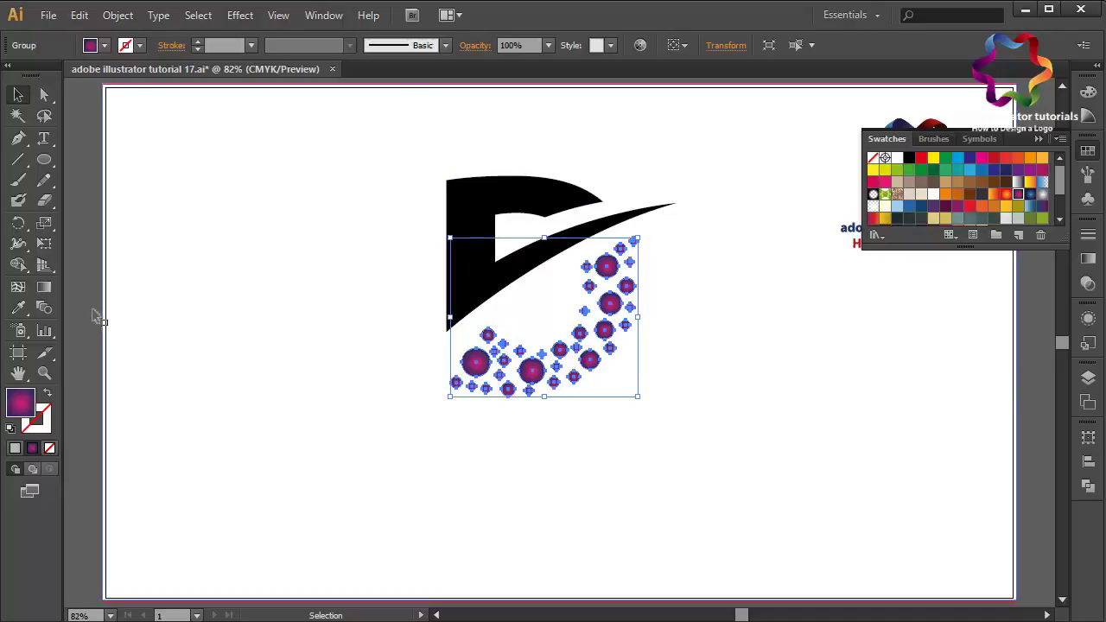
pyautogui.click(49, 289)
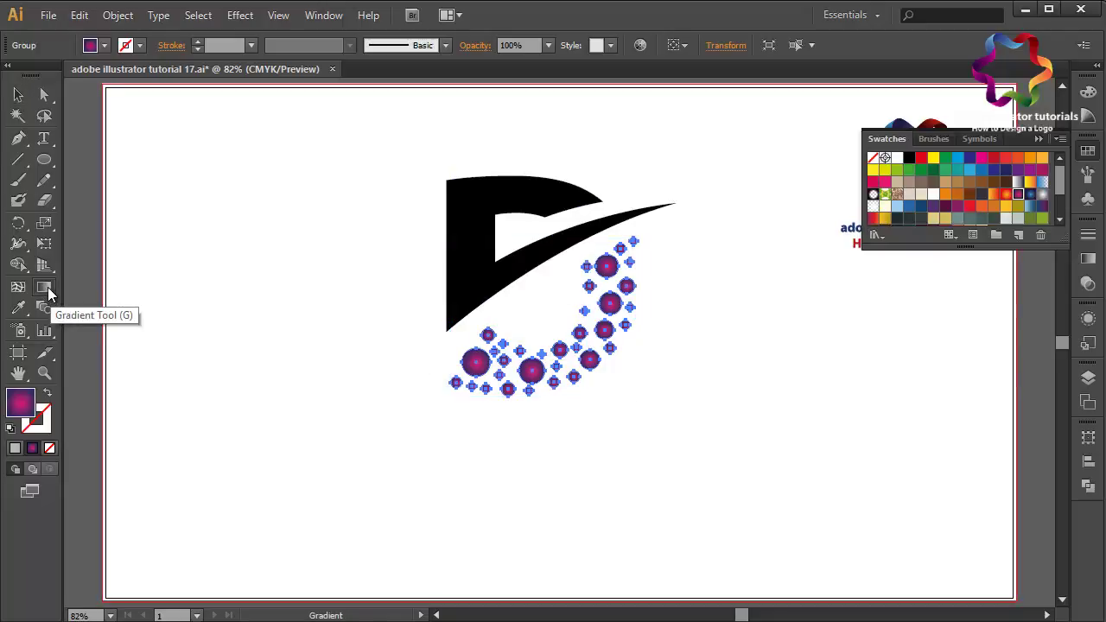
pyautogui.moveTo(663, 214); pyautogui.dragTo(503, 417)
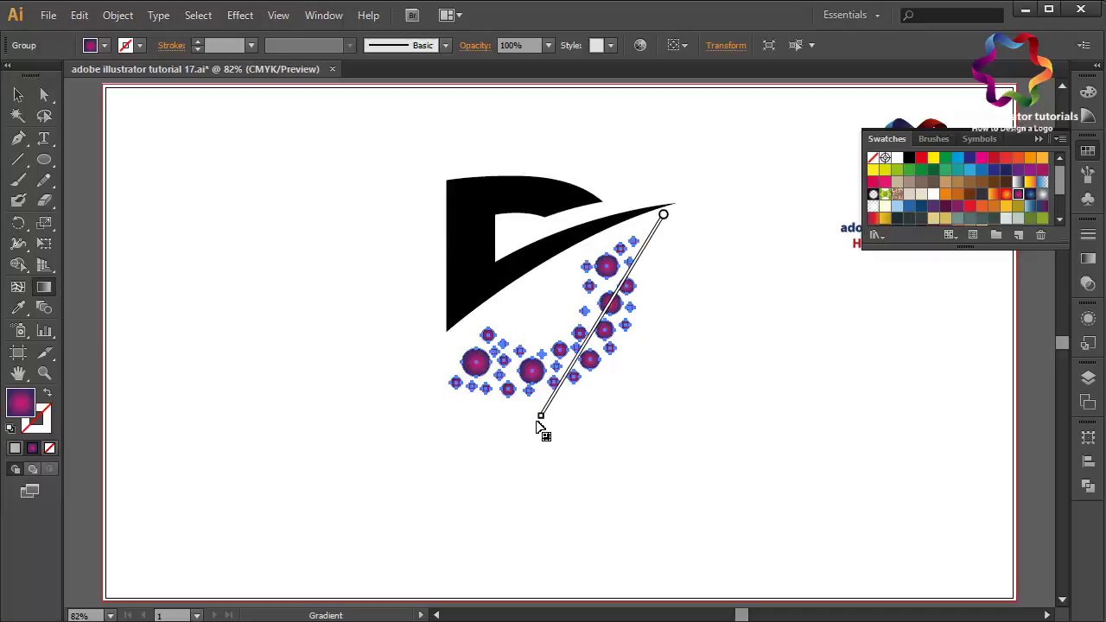
pyautogui.click(18, 94)
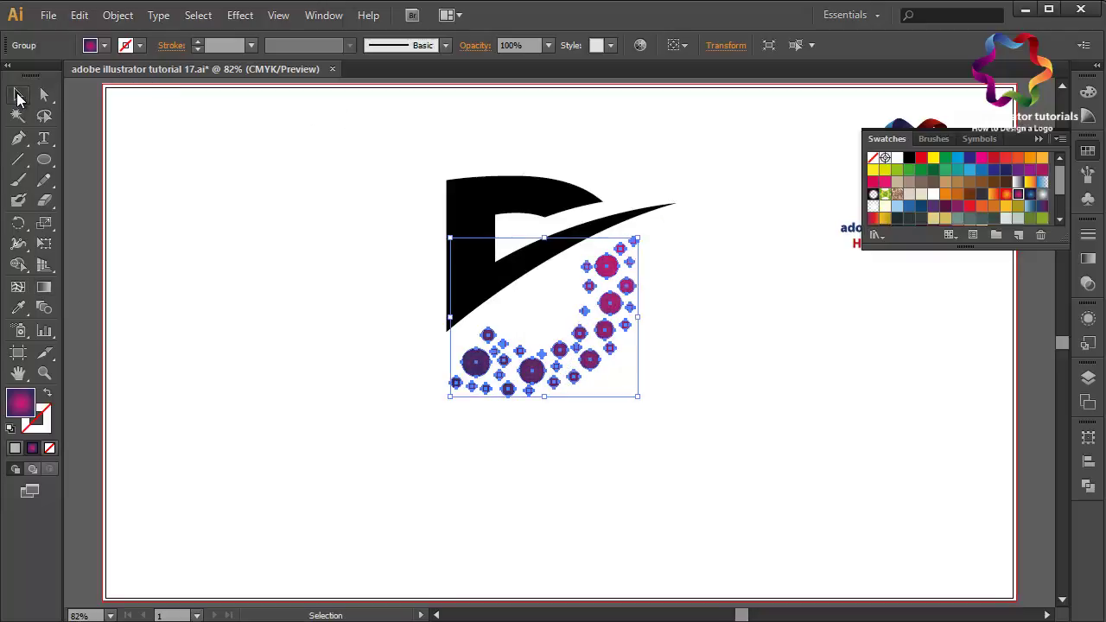
pyautogui.click(528, 269)
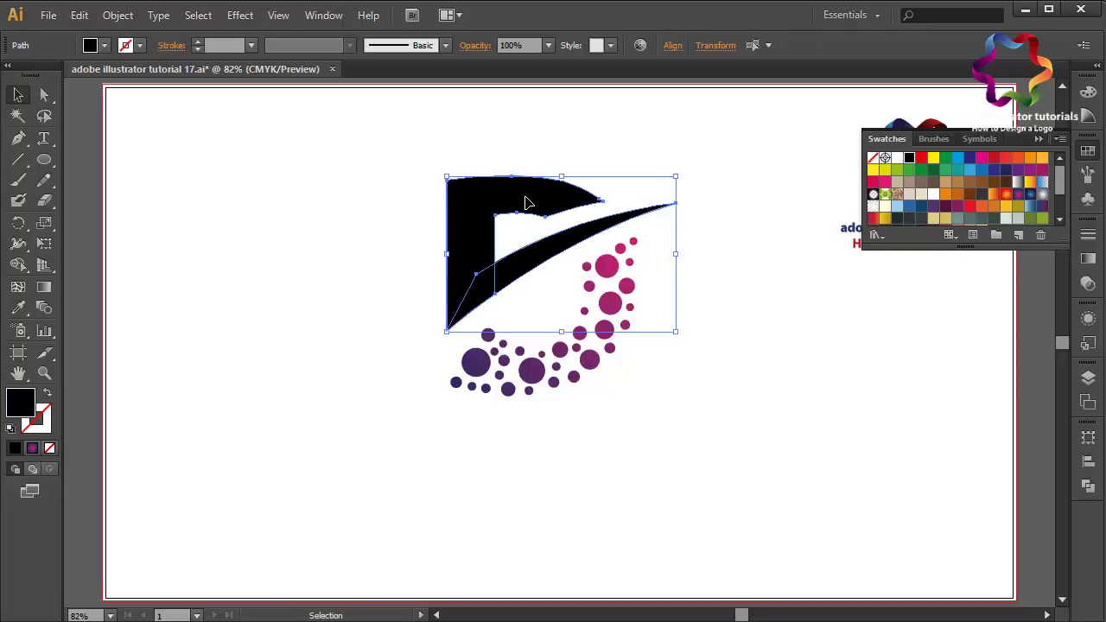
# - Group the D's black pieces and apply a green gradient angled from upper right to lower left
pyautogui.rightClick(704, 208)
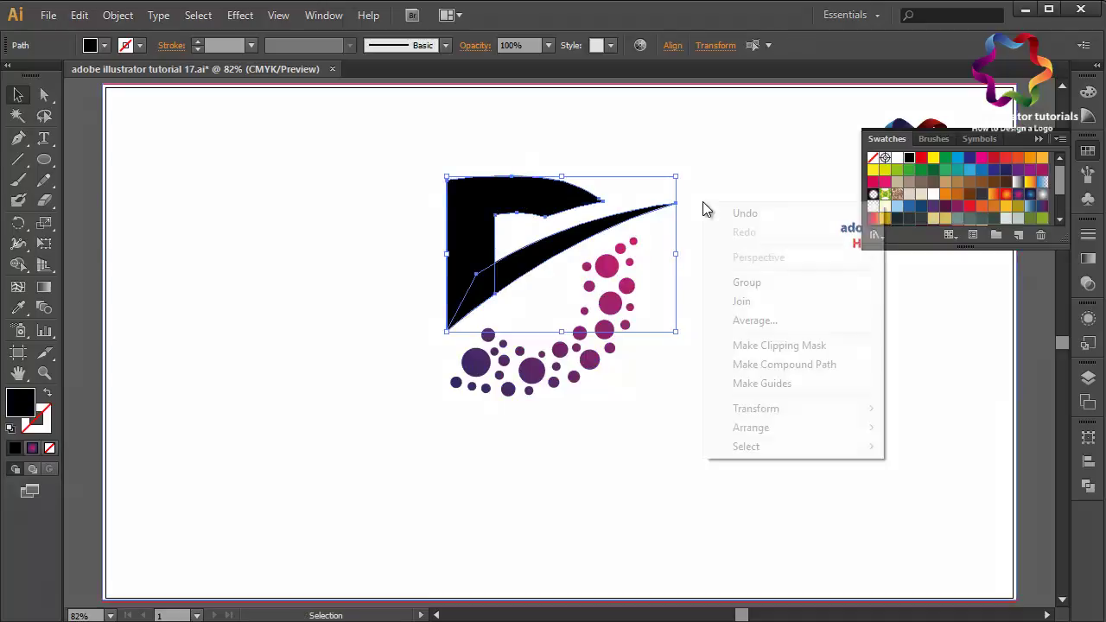
pyautogui.click(726, 284)
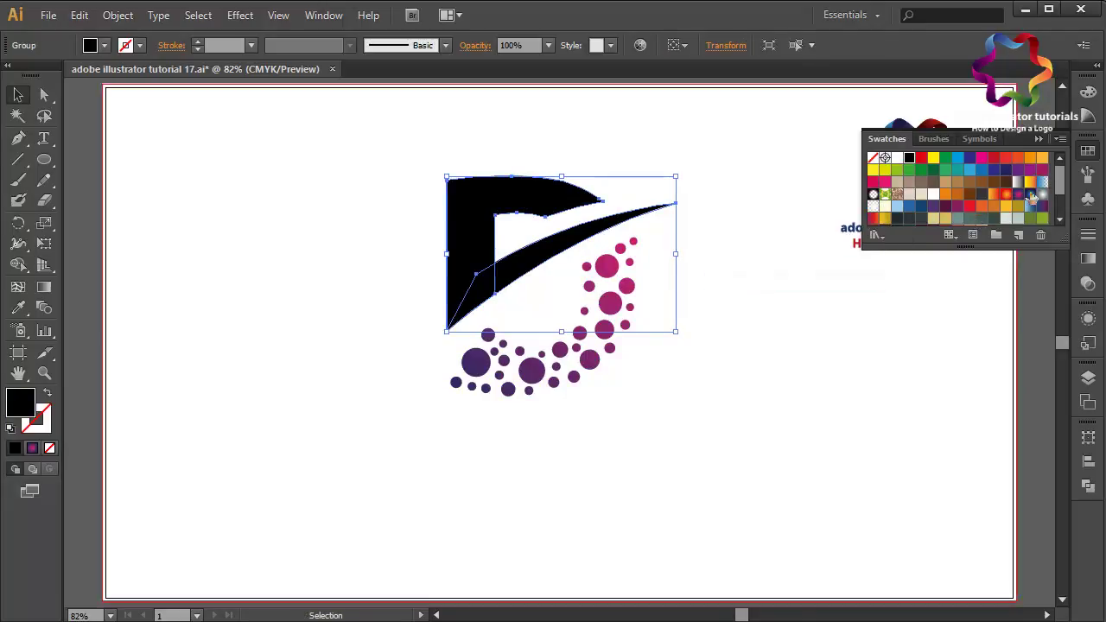
pyautogui.scroll(-3, 1009, 207)
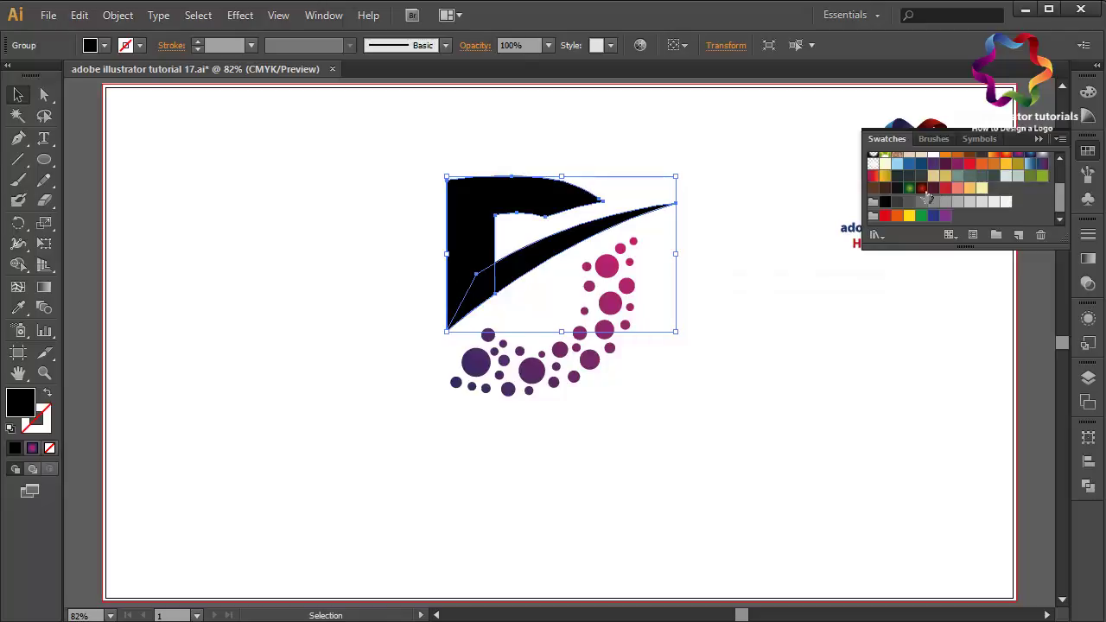
pyautogui.click(921, 189)
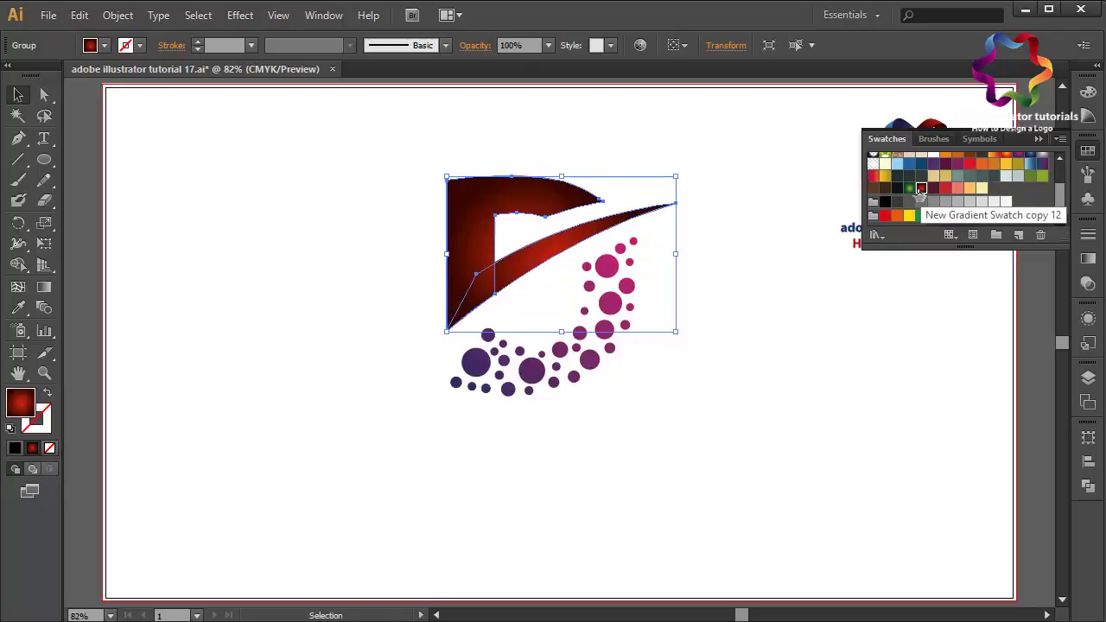
pyautogui.click(909, 188)
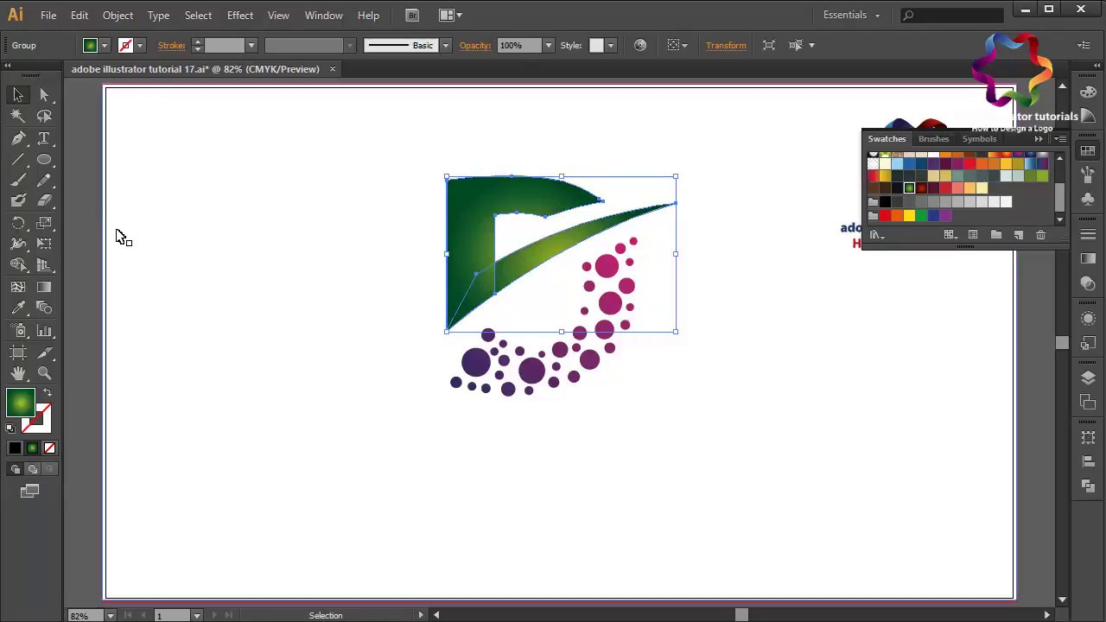
pyautogui.click(44, 287)
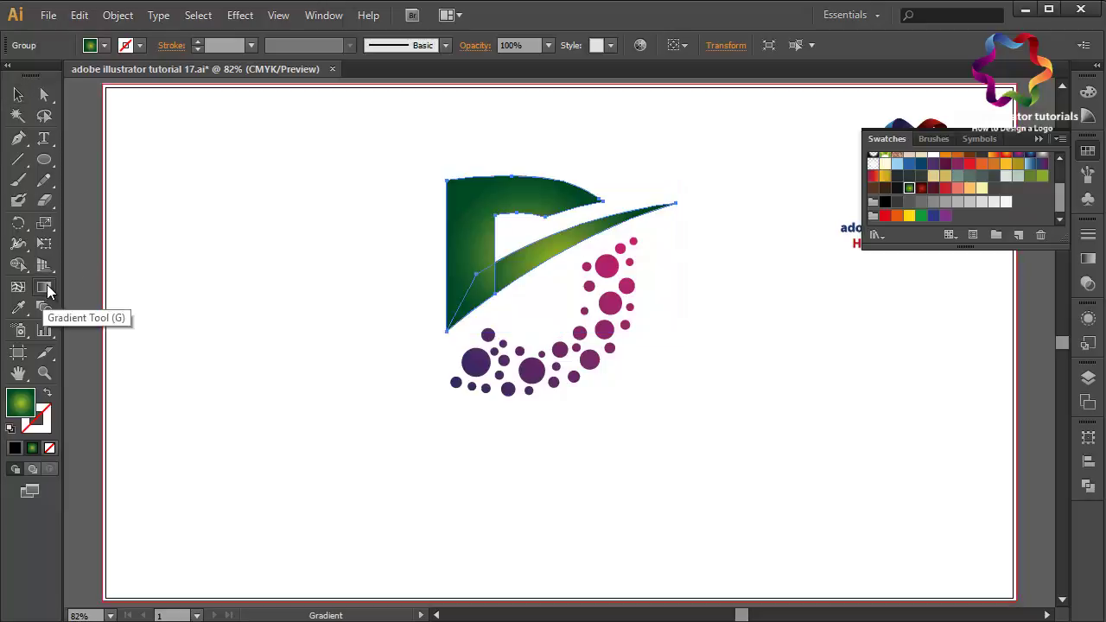
pyautogui.moveTo(639, 176); pyautogui.dragTo(400, 411)
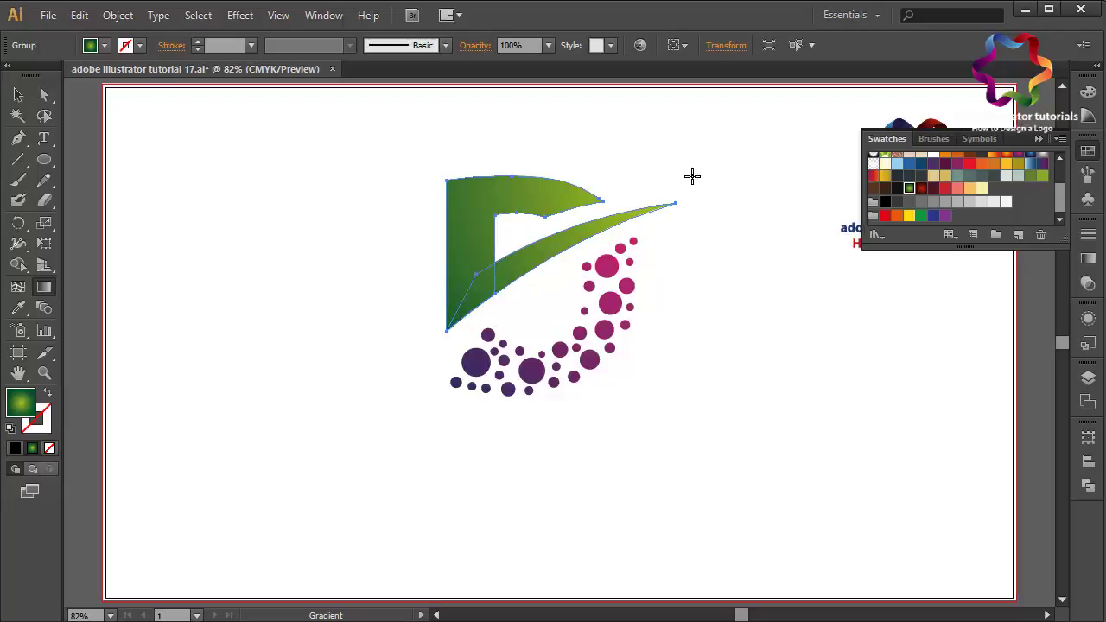
pyautogui.moveTo(673, 150); pyautogui.dragTo(455, 383)
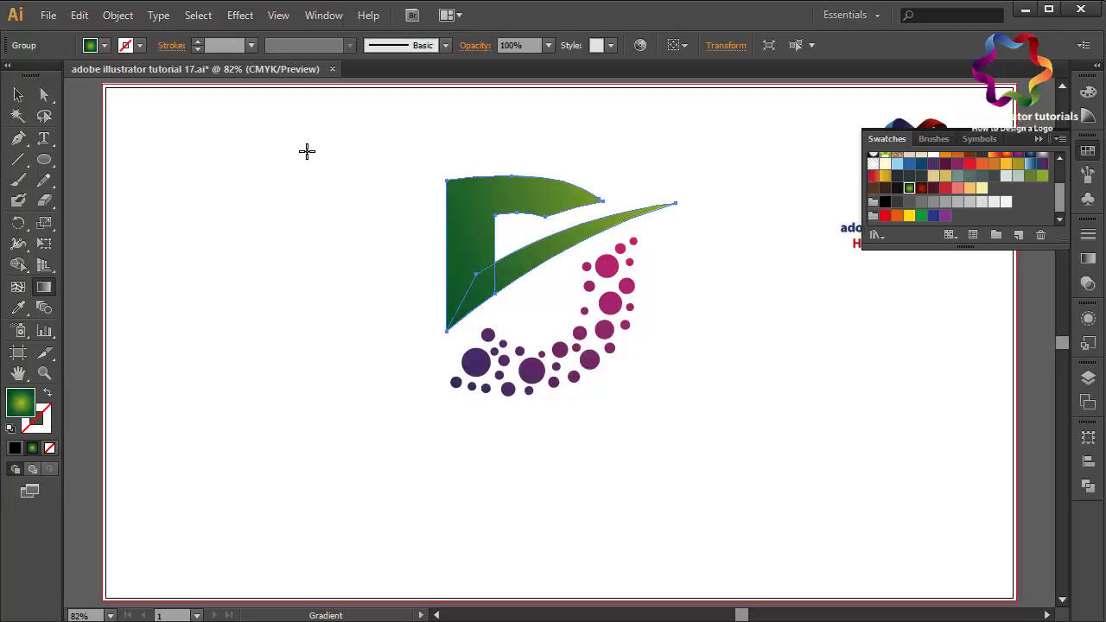
pyautogui.click(18, 95)
pyautogui.click(90, 161)
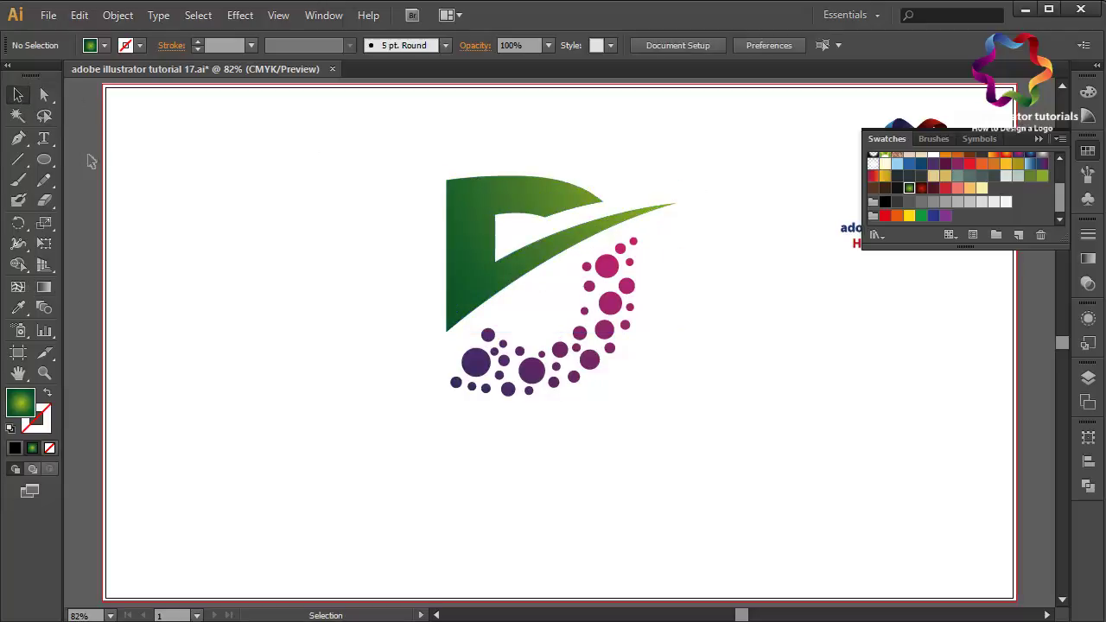
pyautogui.click(44, 95)
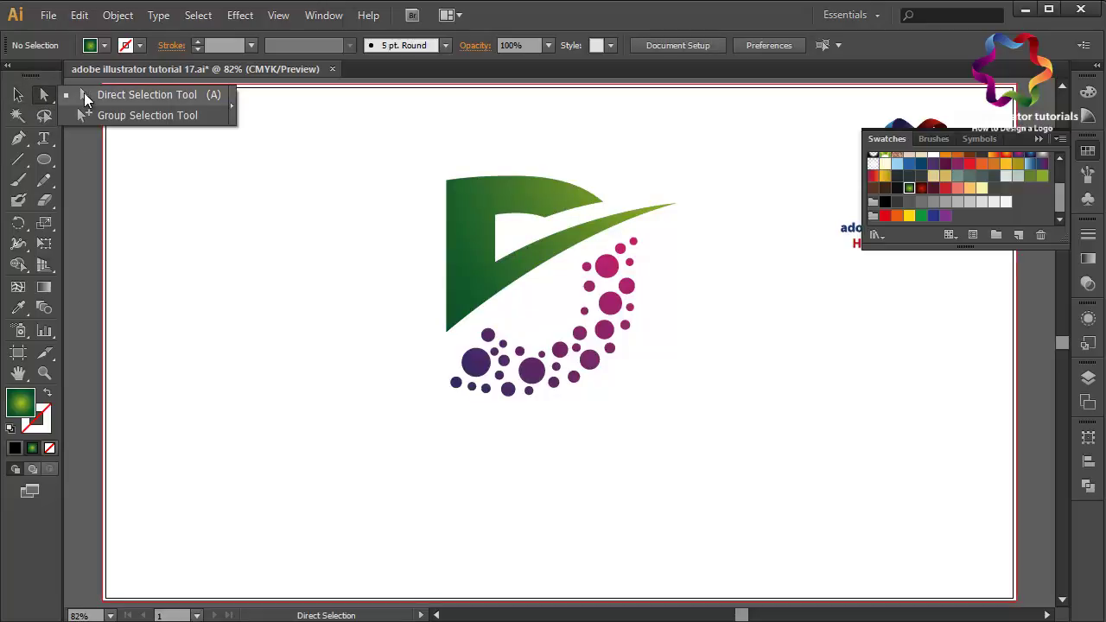
pyautogui.click(86, 97)
pyautogui.moveTo(538, 223); pyautogui.dragTo(548, 223)
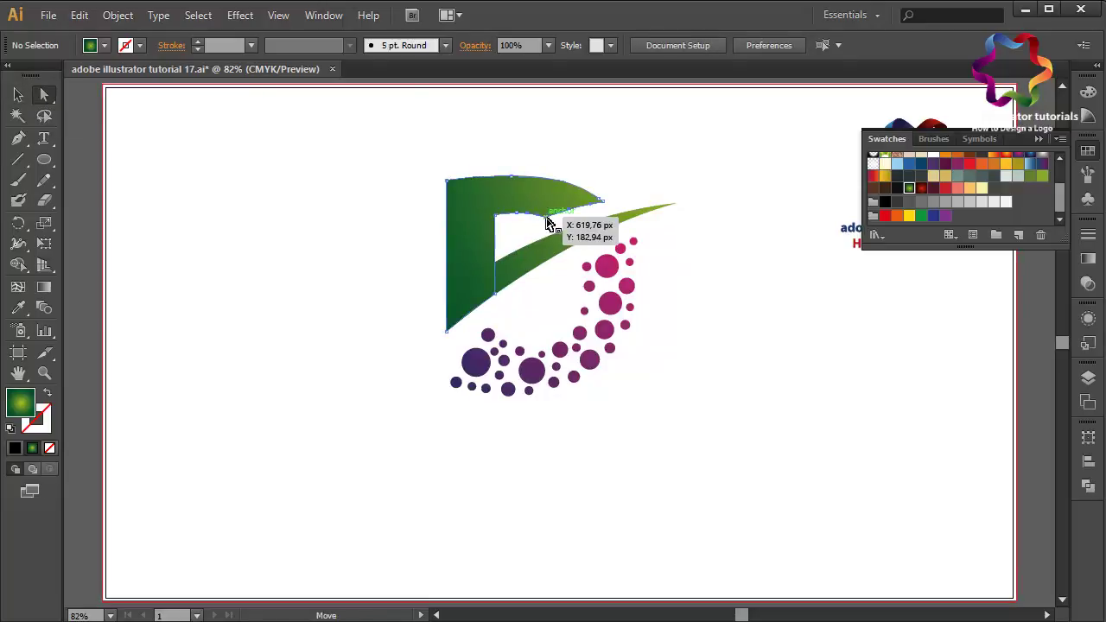
pyautogui.click(547, 224)
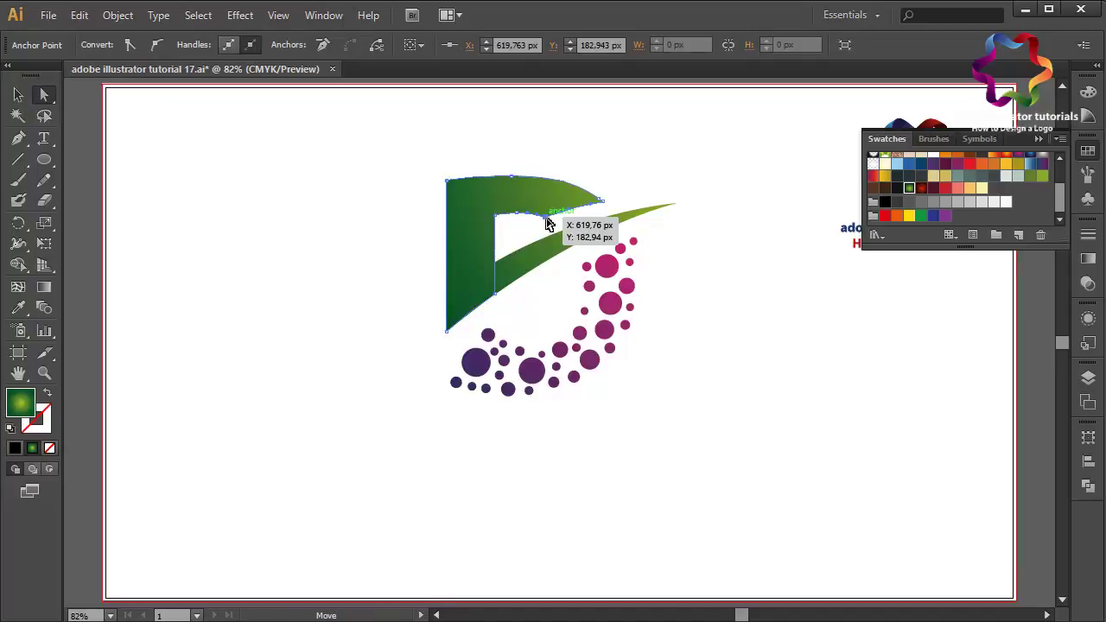
pyautogui.moveTo(546, 224); pyautogui.dragTo(602, 206)
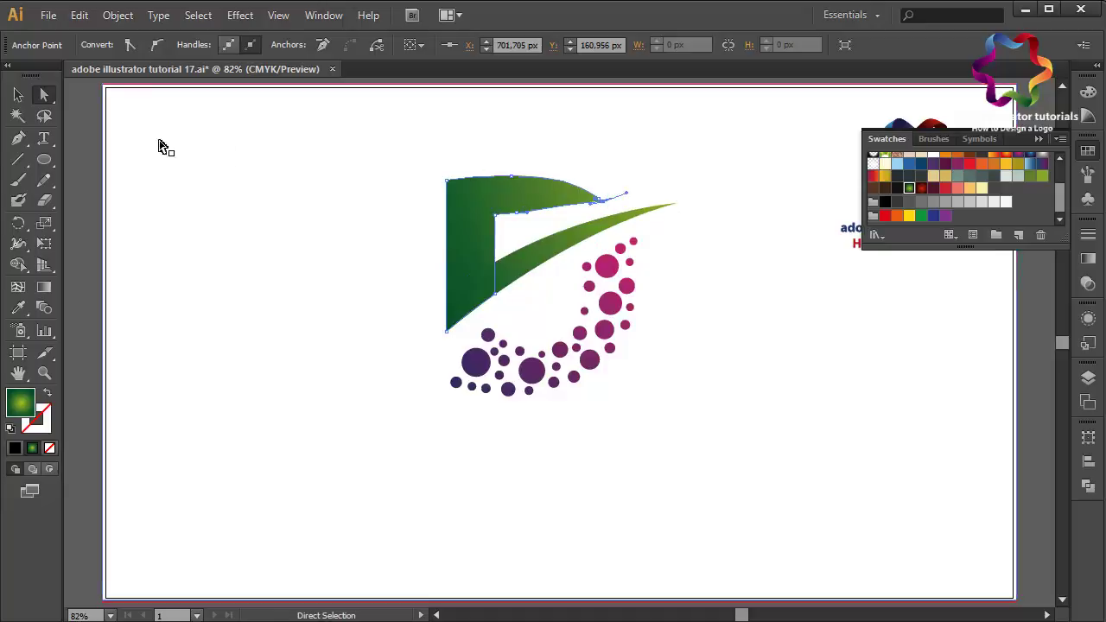
pyautogui.click(77, 148)
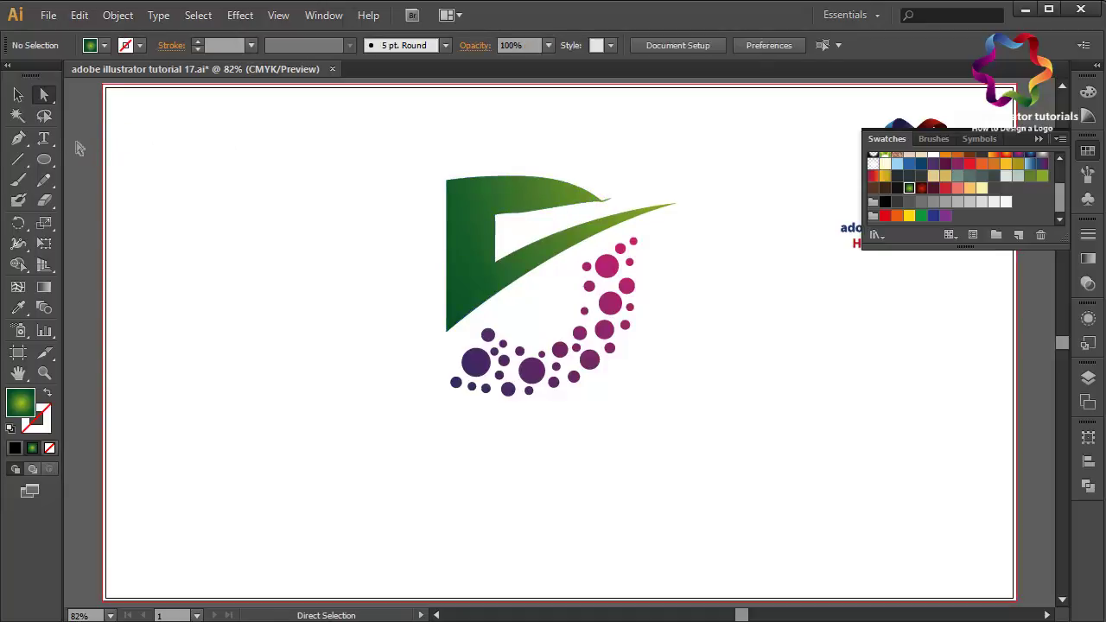
pyautogui.hotkey('ctrl', 'z')
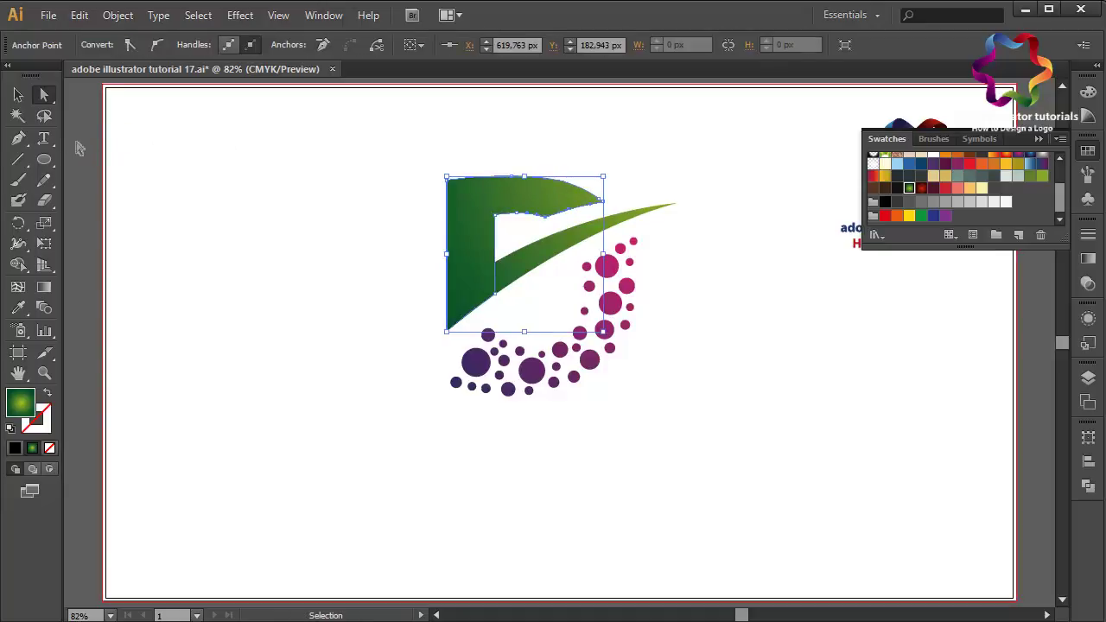
pyautogui.click(77, 148)
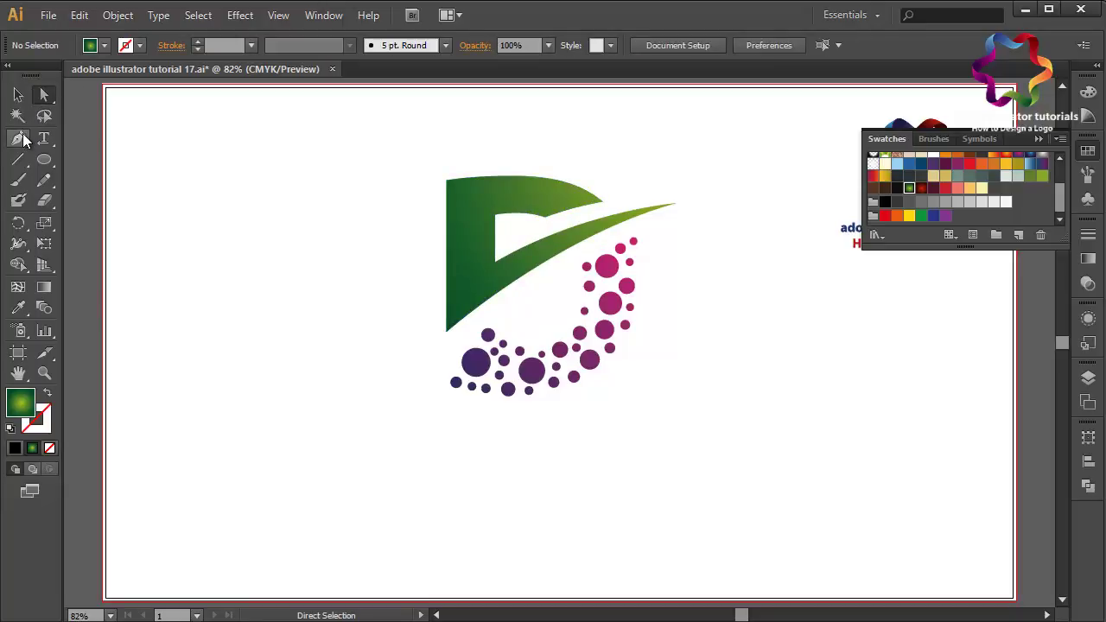
# - Draw a closed pointed sliver with the Pen tool extending the D's top arm
pyautogui.click(18, 137)
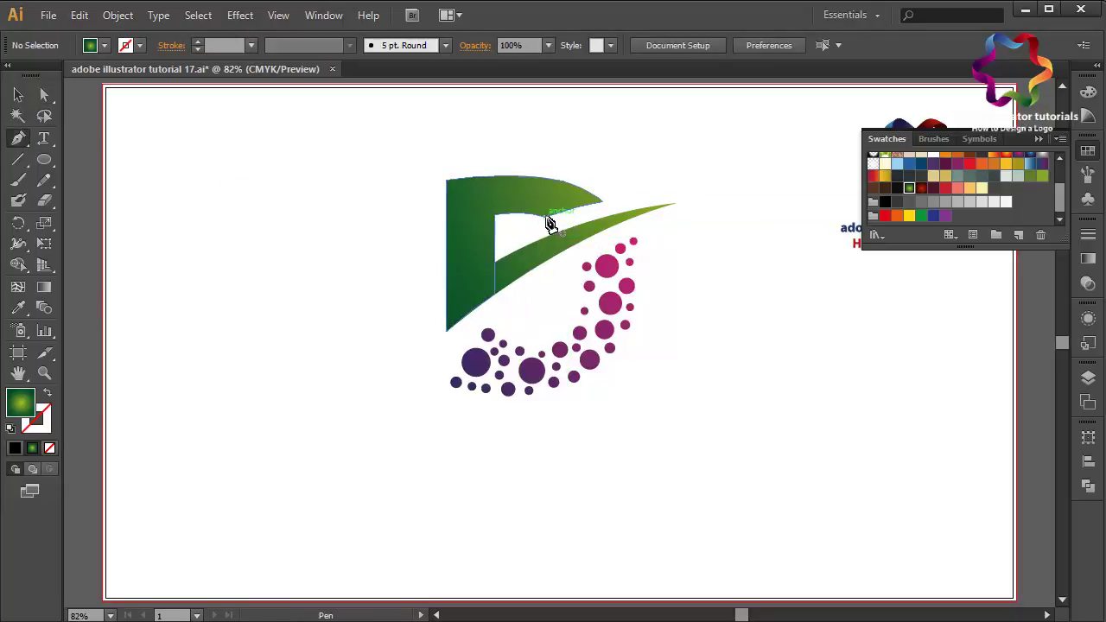
pyautogui.click(545, 216)
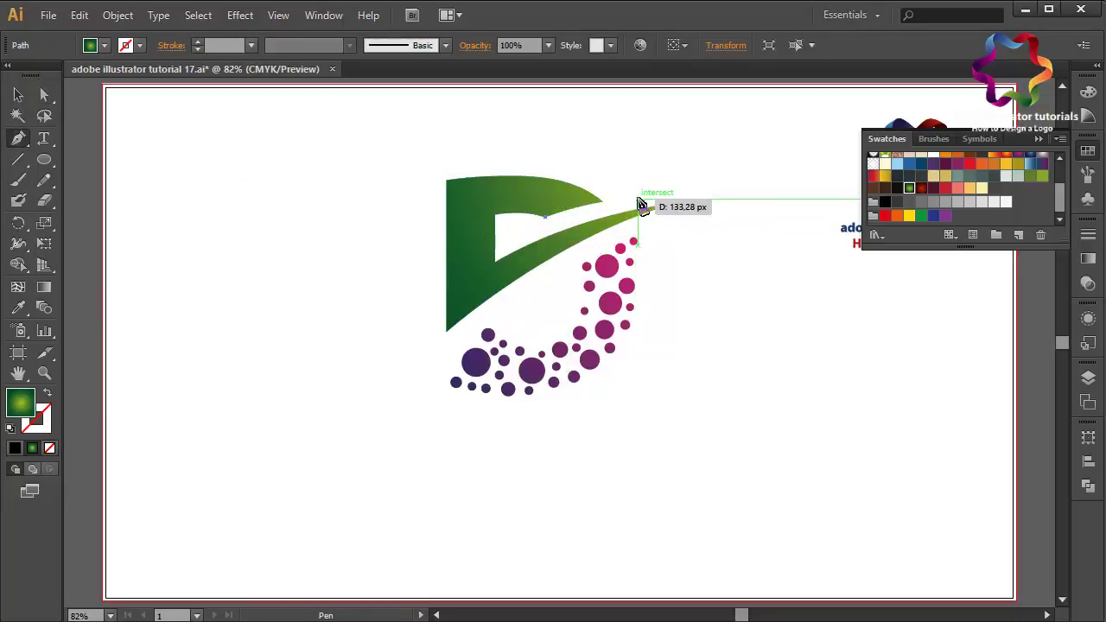
pyautogui.moveTo(638, 200); pyautogui.dragTo(685, 203)
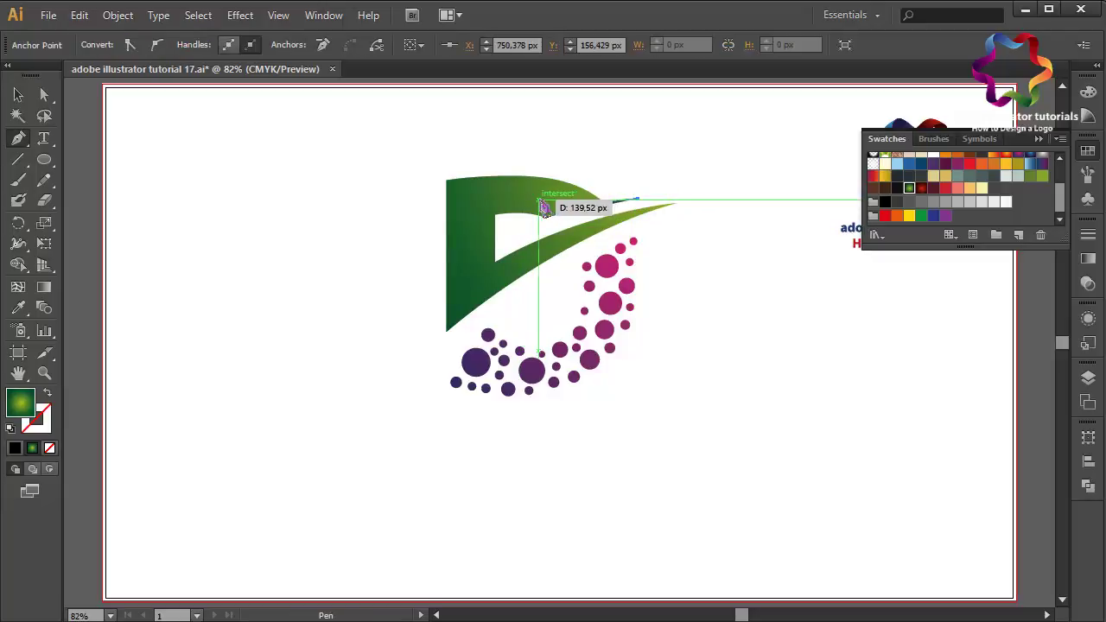
pyautogui.click(511, 214)
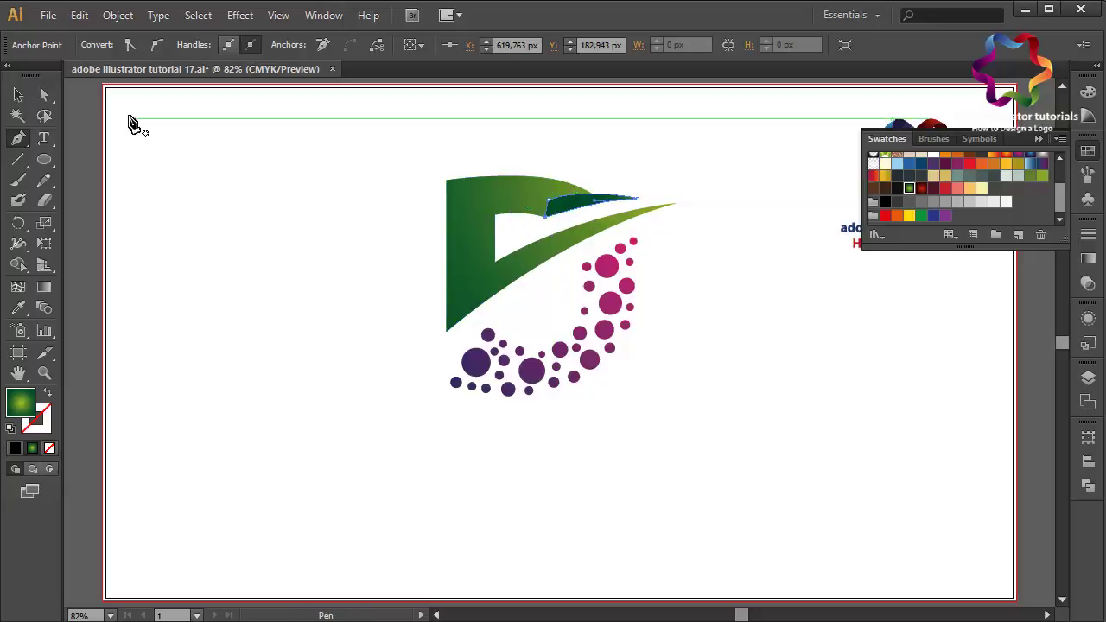
# - Run the green gradient diagonally across the sliver and D together, then deselect
pyautogui.press('v')
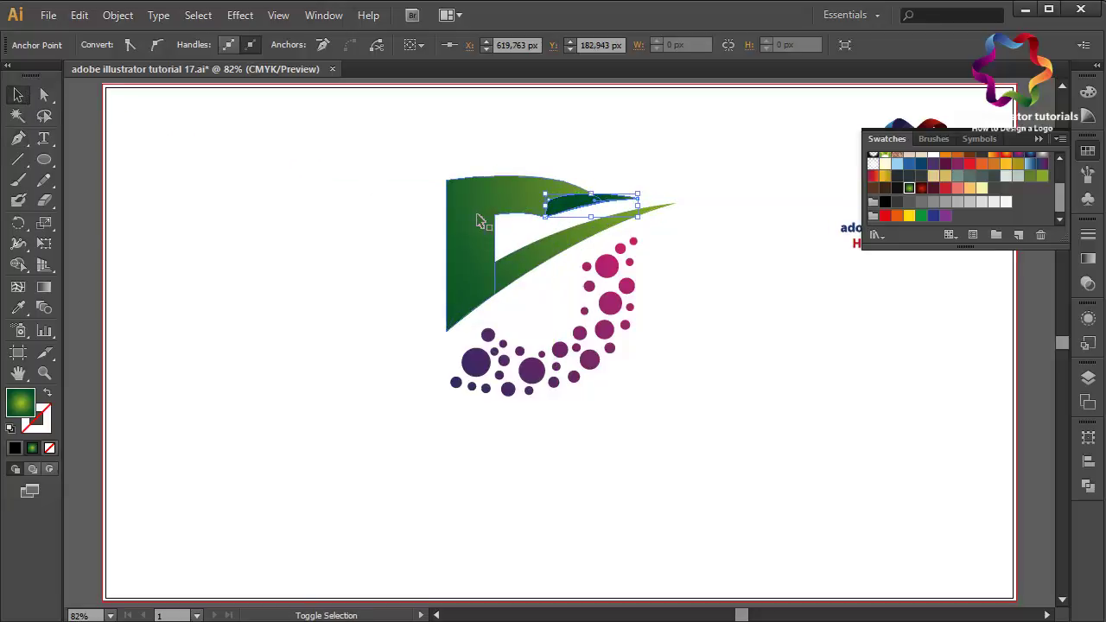
pyautogui.click(480, 220)
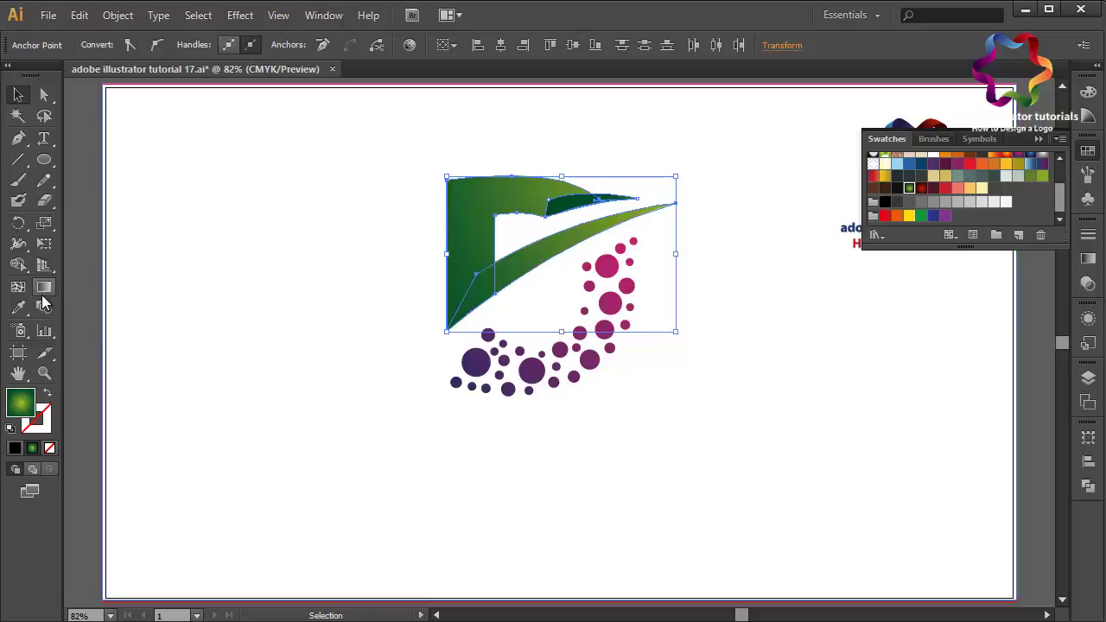
pyautogui.click(44, 287)
pyautogui.moveTo(648, 174); pyautogui.dragTo(441, 371)
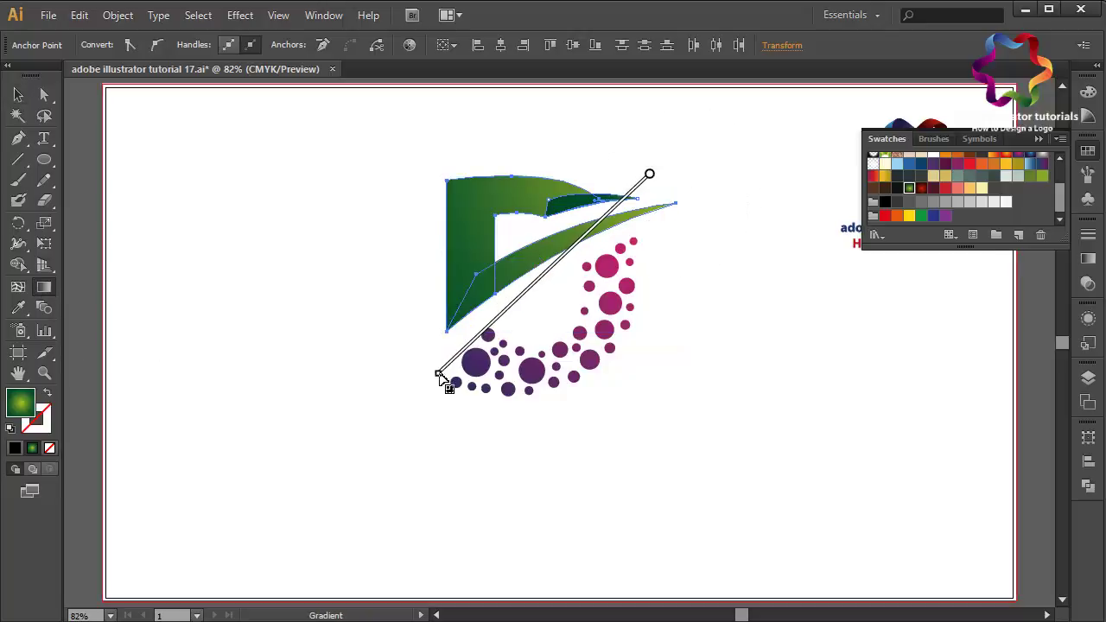
pyautogui.click(18, 94)
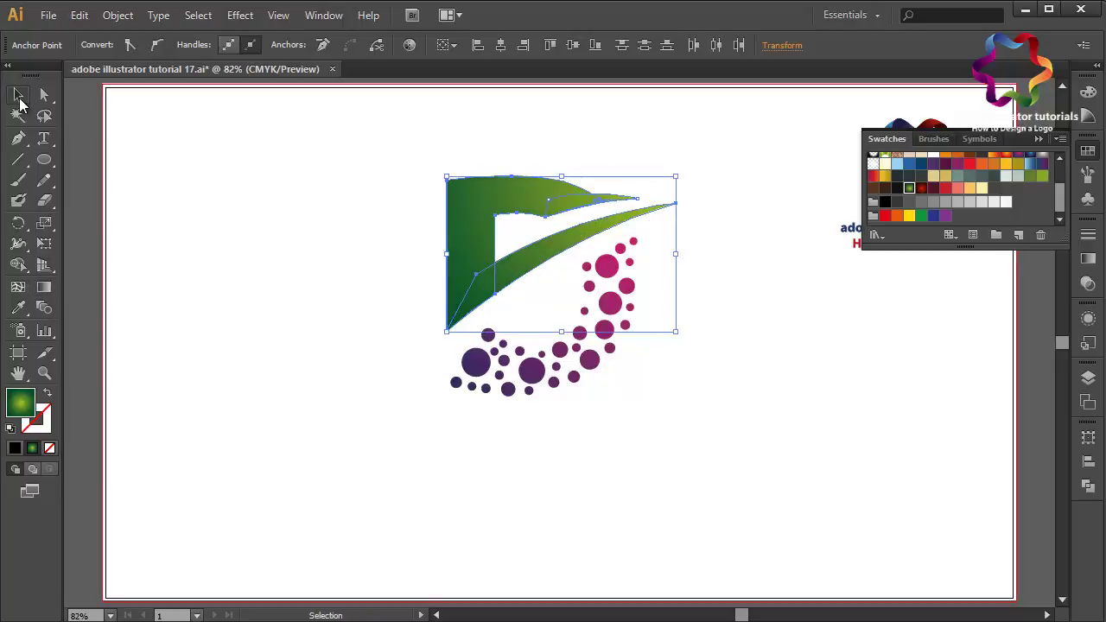
pyautogui.click(83, 130)
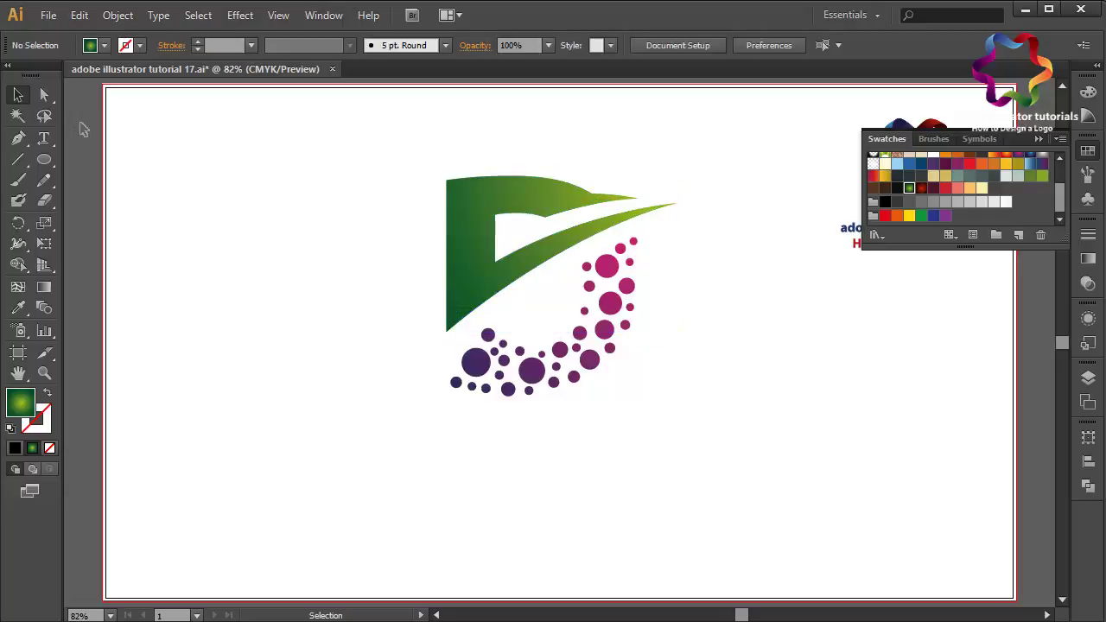
# - Hide the swatches and zoom the view in on the D logo and dotted bowl
pyautogui.click(1039, 140)
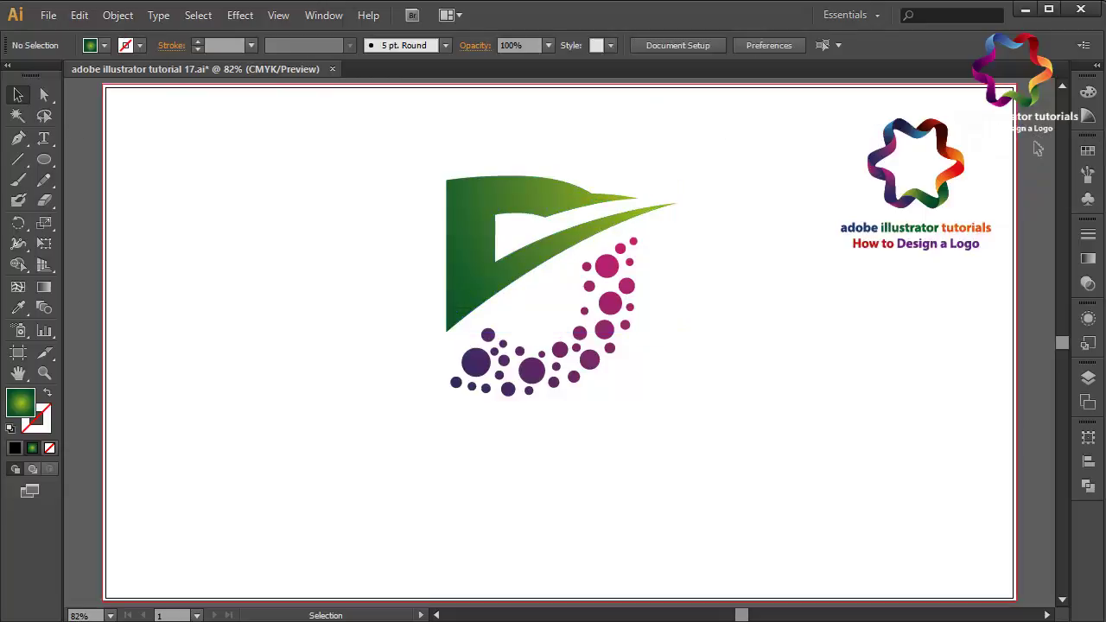
pyautogui.hotkey('ctrl', '-')
pyautogui.hotkey('ctrl', '-')
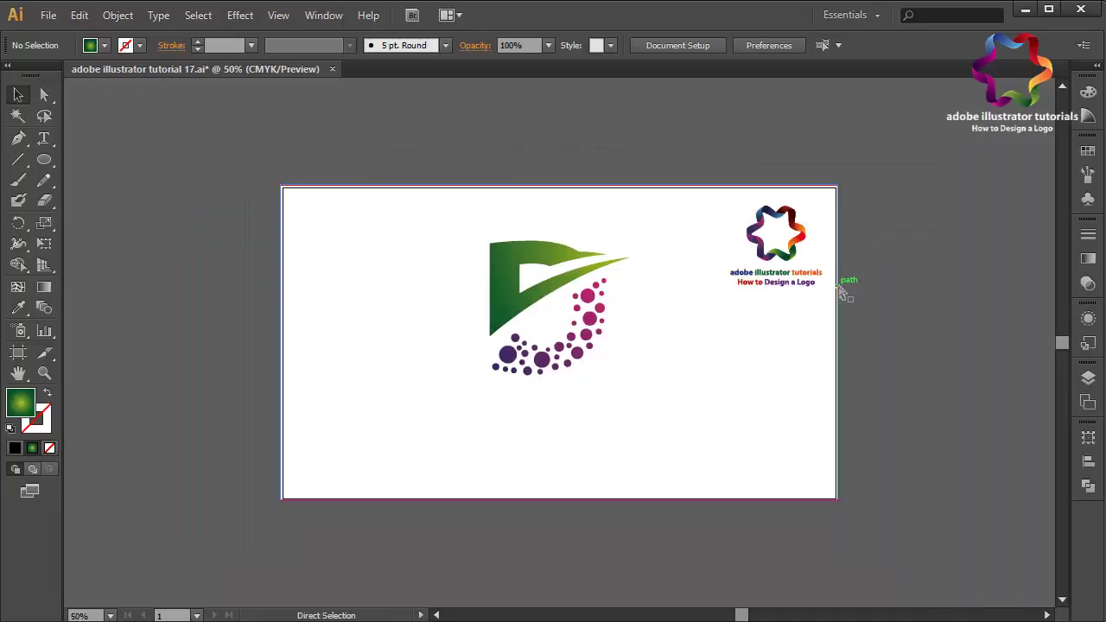
pyautogui.hotkey('ctrl', '-')
pyautogui.hotkey('ctrl', '-')
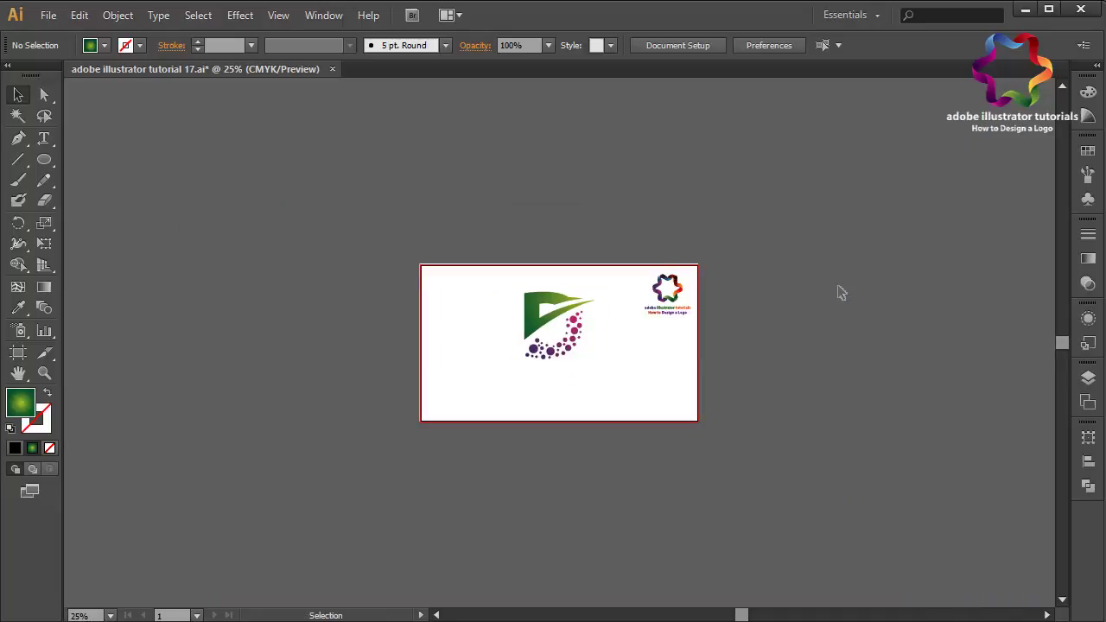
pyautogui.hotkey('ctrl', '+')
pyautogui.hotkey('ctrl', '+')
pyautogui.hotkey('ctrl', '+')
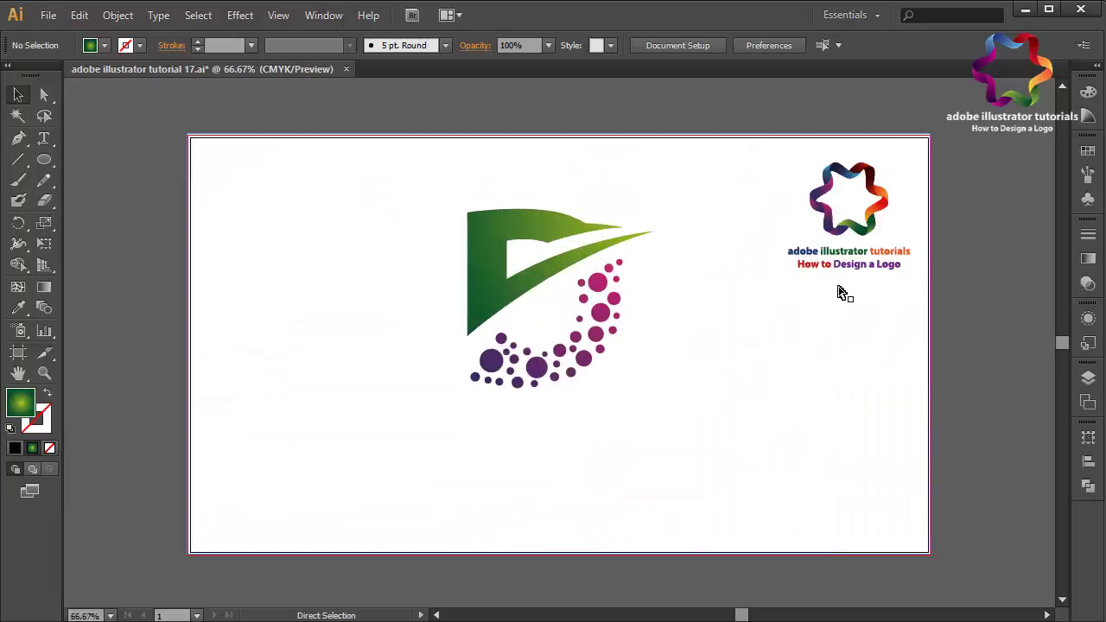
pyautogui.hotkey('ctrl', '+')
pyautogui.hotkey('ctrl', '-')
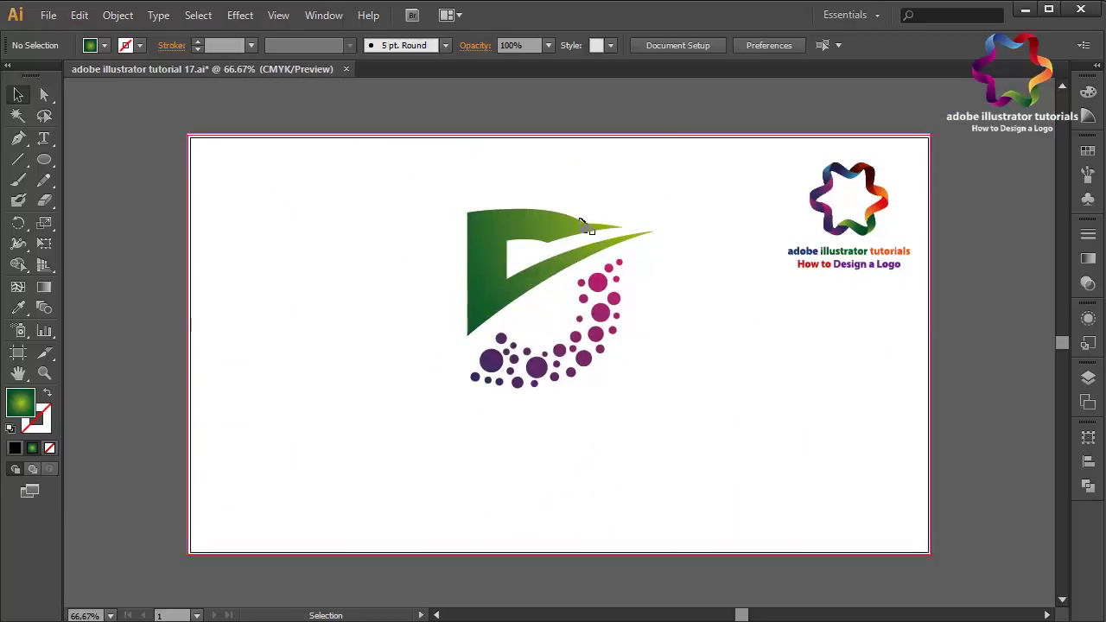
# - Refill the green D shapes with a navy-to-light-blue gradient swatch
pyautogui.click(591, 233)
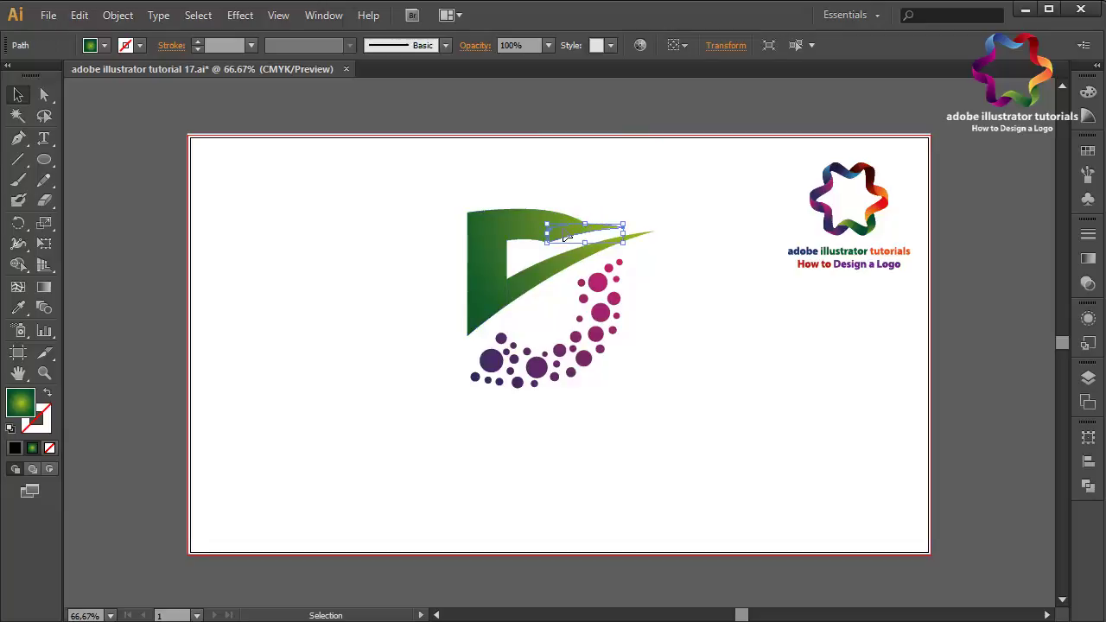
pyautogui.keyDown('shift'); pyautogui.click(498, 235); pyautogui.keyUp('shift')
pyautogui.click(1087, 153)
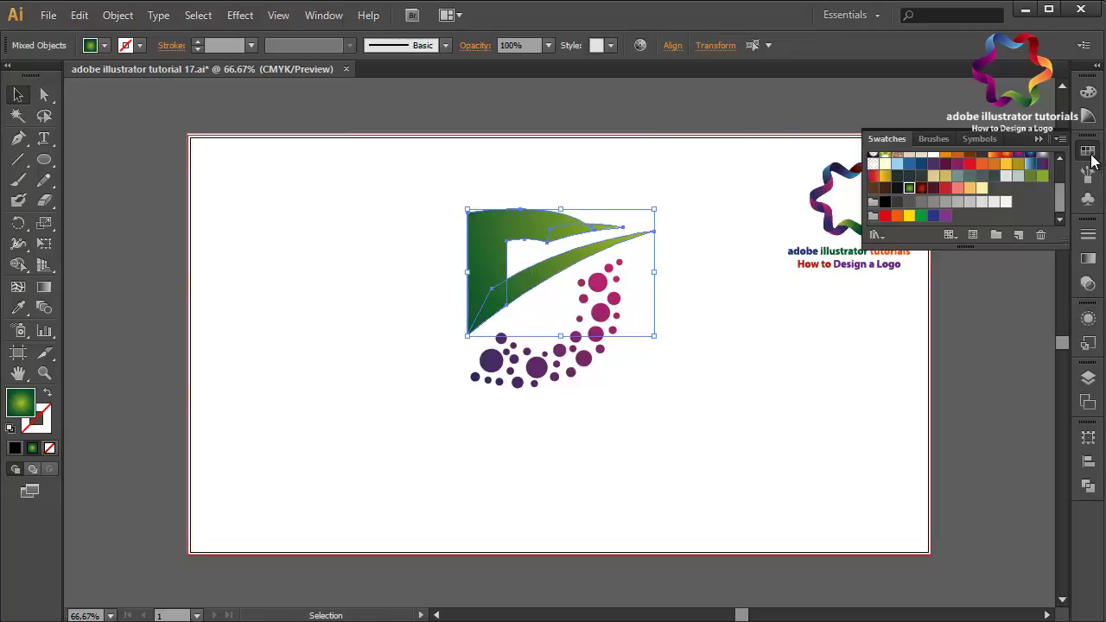
pyautogui.scroll(3, 1027, 207)
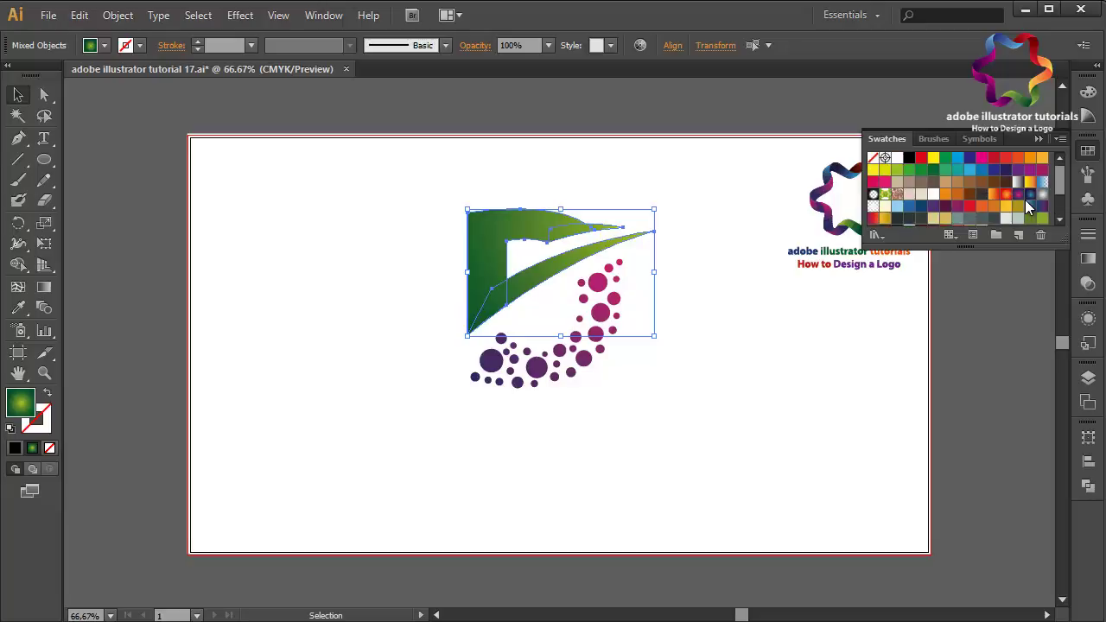
pyautogui.click(1030, 194)
pyautogui.click(1005, 328)
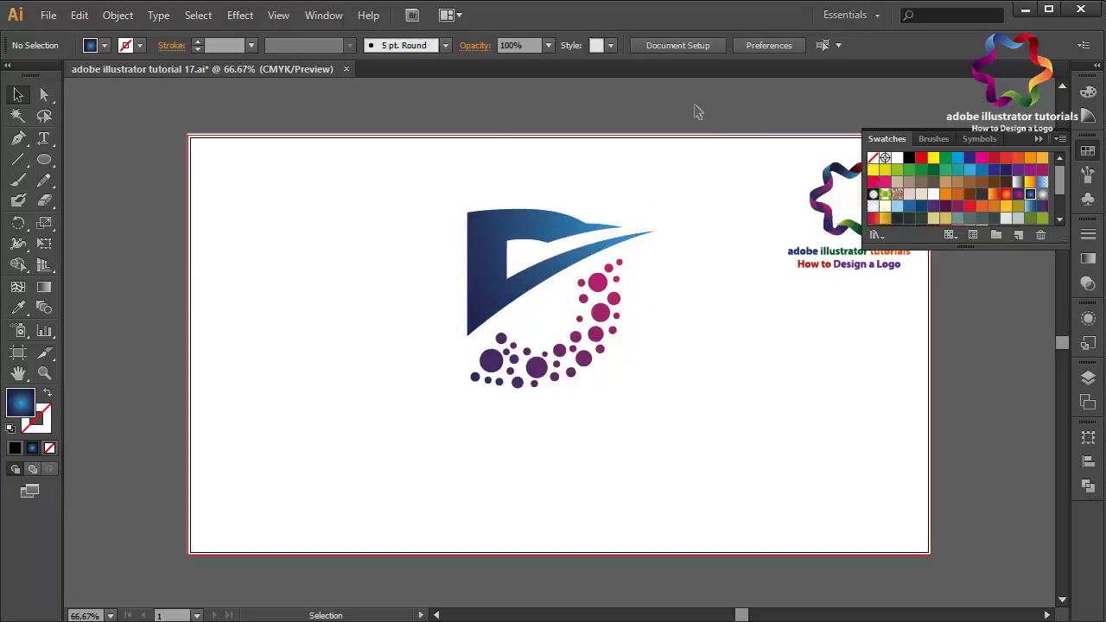
# - Group all the logo pieces and stretch the group taller
pyautogui.moveTo(696, 107); pyautogui.dragTo(431, 432)
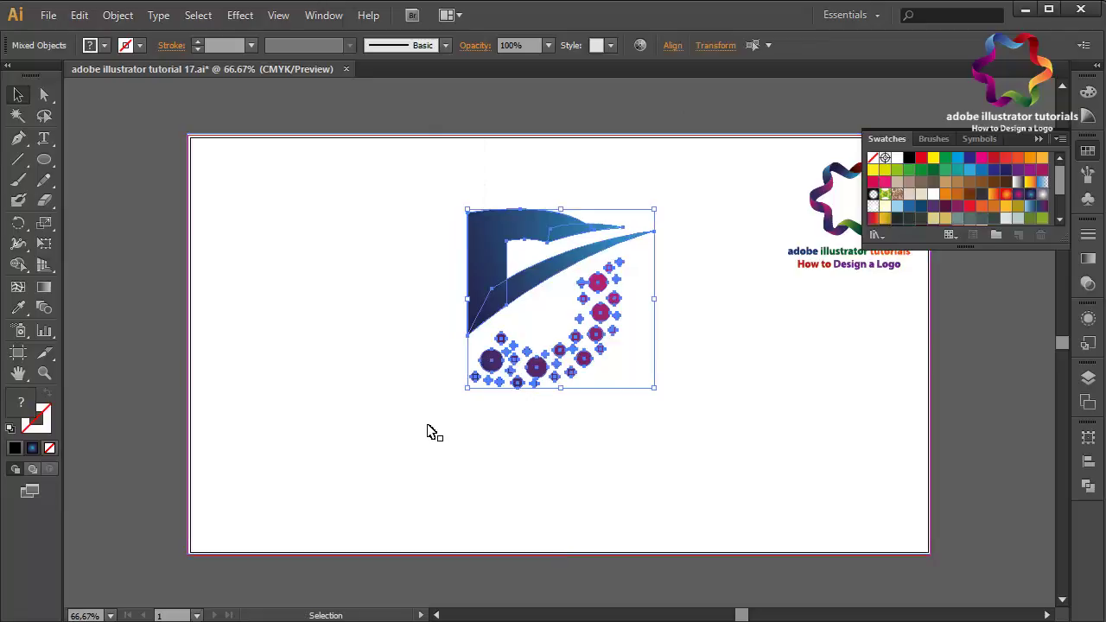
pyautogui.rightClick(431, 432)
pyautogui.click(486, 507)
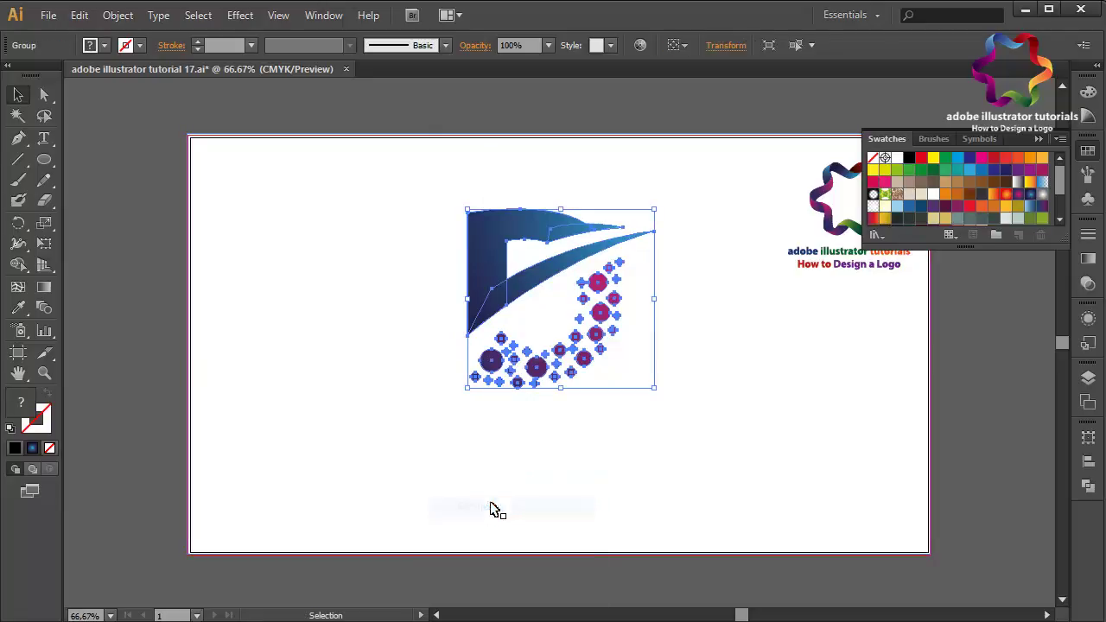
pyautogui.moveTo(562, 388); pyautogui.dragTo(582, 518)
# - Nudge the grouped logo up and to the right, then fit the artboard in the window
pyautogui.hotkey('ctrl', '-')
pyautogui.hotkey('ctrl', '-')
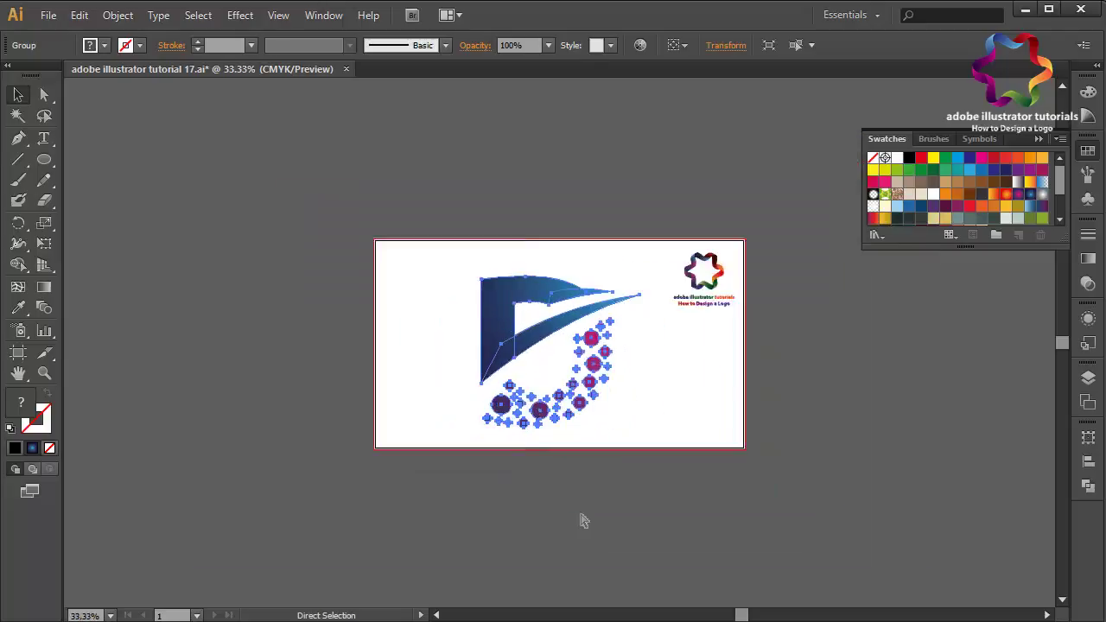
pyautogui.hotkey('ctrl', '-')
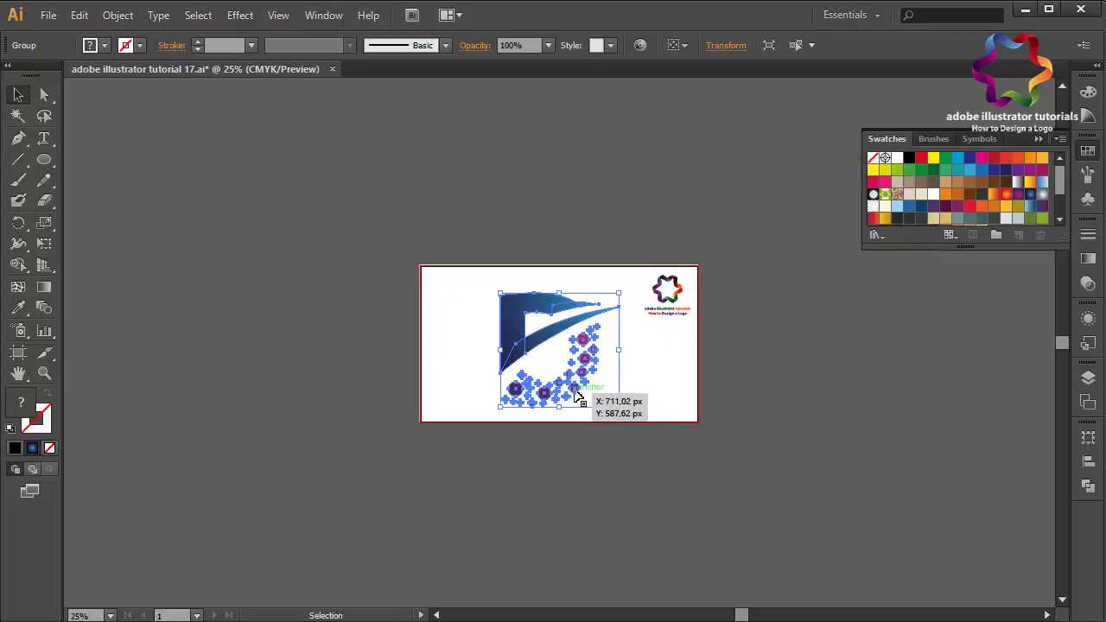
pyautogui.moveTo(577, 391); pyautogui.dragTo(586, 389)
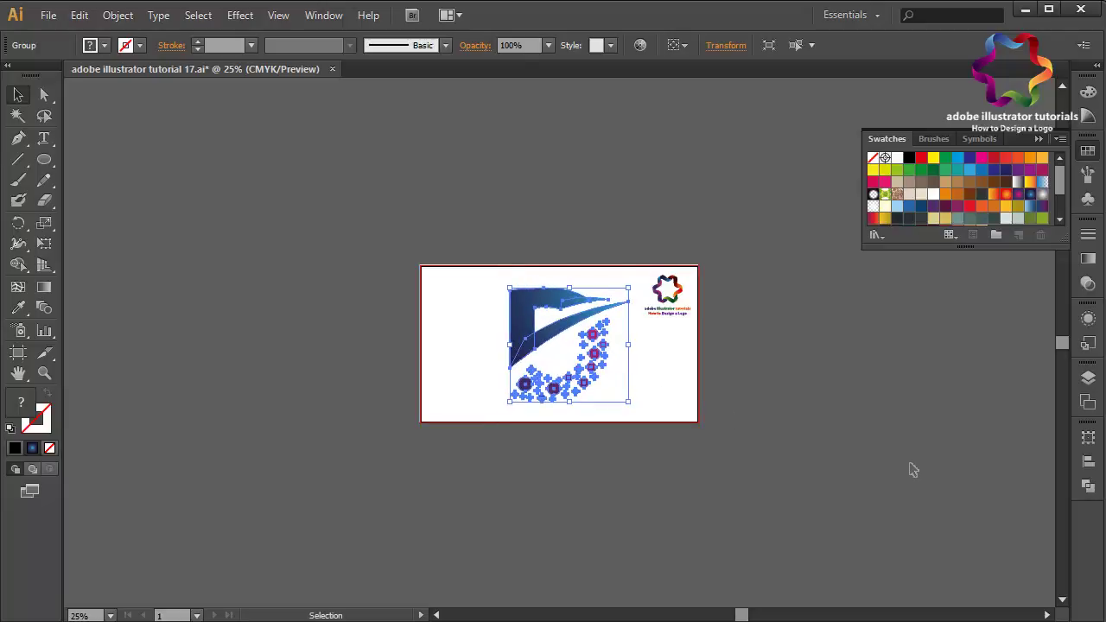
pyautogui.click(911, 468)
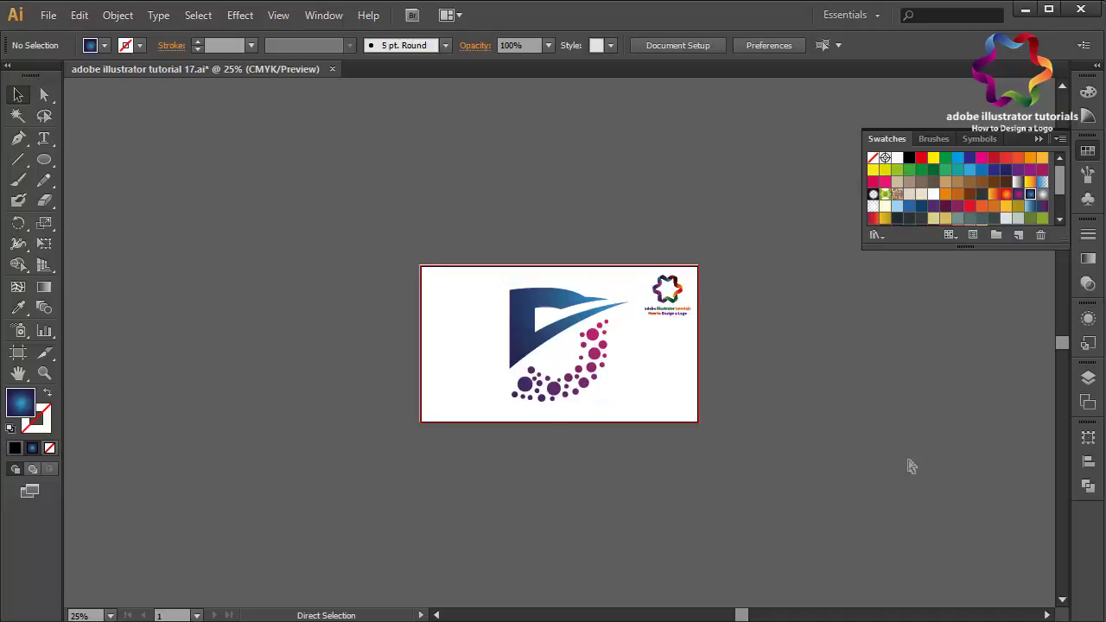
pyautogui.hotkey('ctrl', '+')
pyautogui.hotkey('ctrl', '+')
pyautogui.hotkey('ctrl', '0')
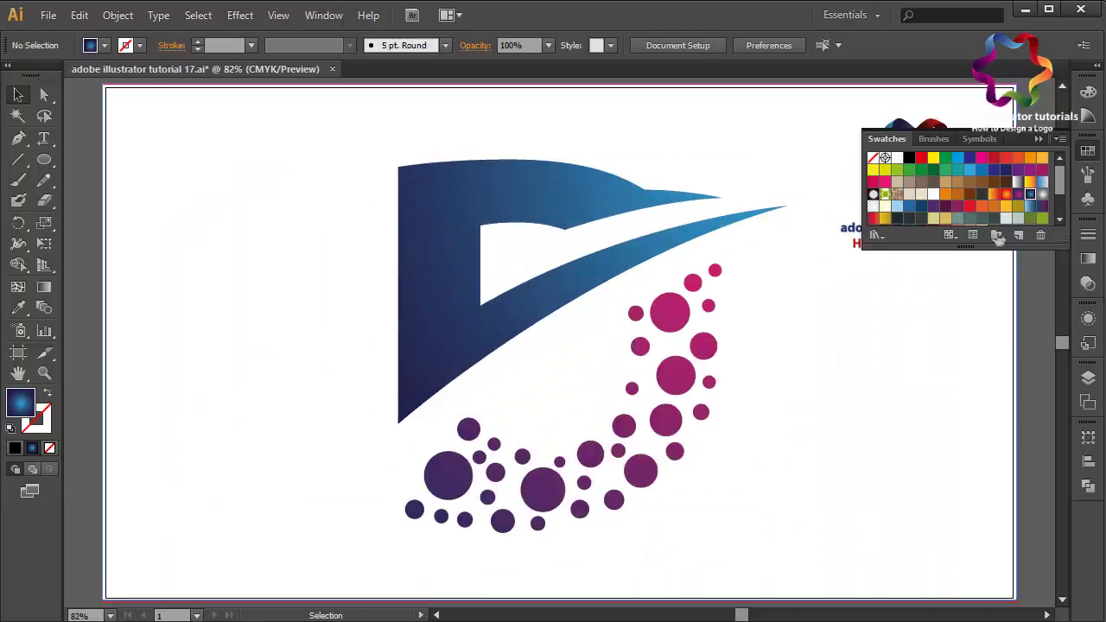
# - Collapse the Swatches panel to reveal the thank-you document
pyautogui.click(1040, 140)
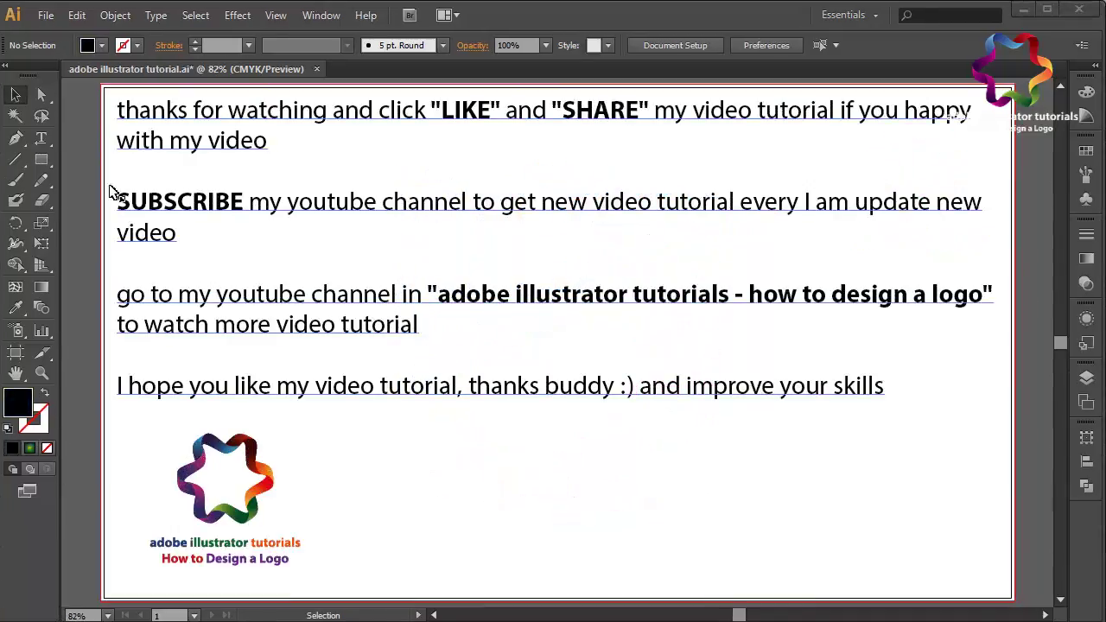
# - Circle LIKE, SHARE and SUBSCRIBE with the Paintbrush
pyautogui.click(16, 180)
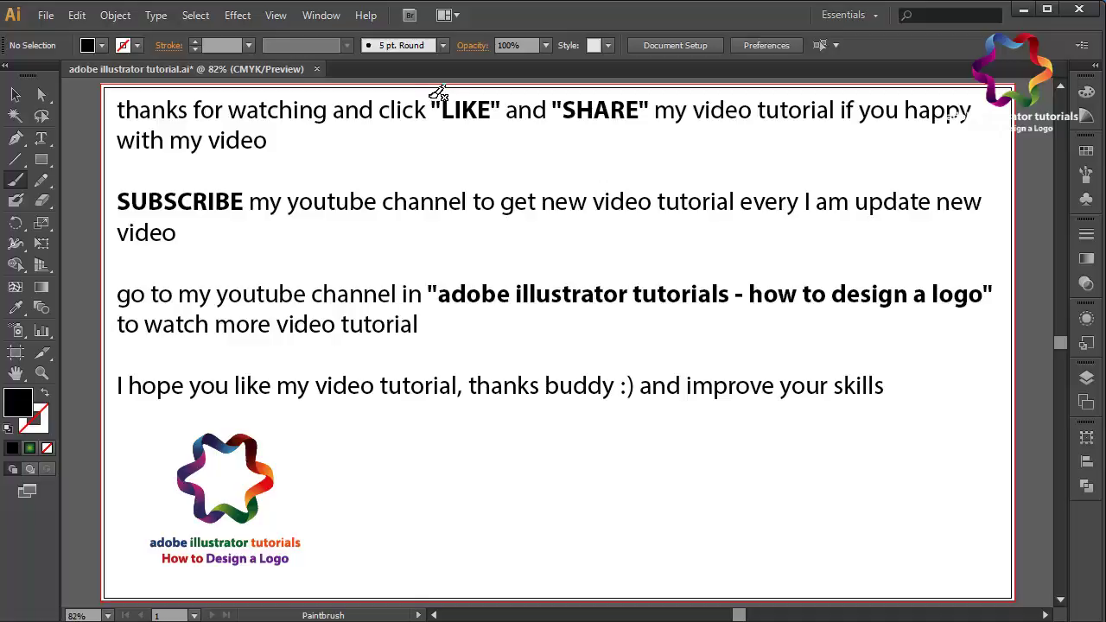
pyautogui.moveTo(432, 97)
pyautogui.mouseDown()
pyautogui.moveTo(440, 125)
pyautogui.moveTo(515, 125)
pyautogui.moveTo(509, 111)
pyautogui.moveTo(469, 90)
pyautogui.moveTo(428, 95)
pyautogui.mouseUp()
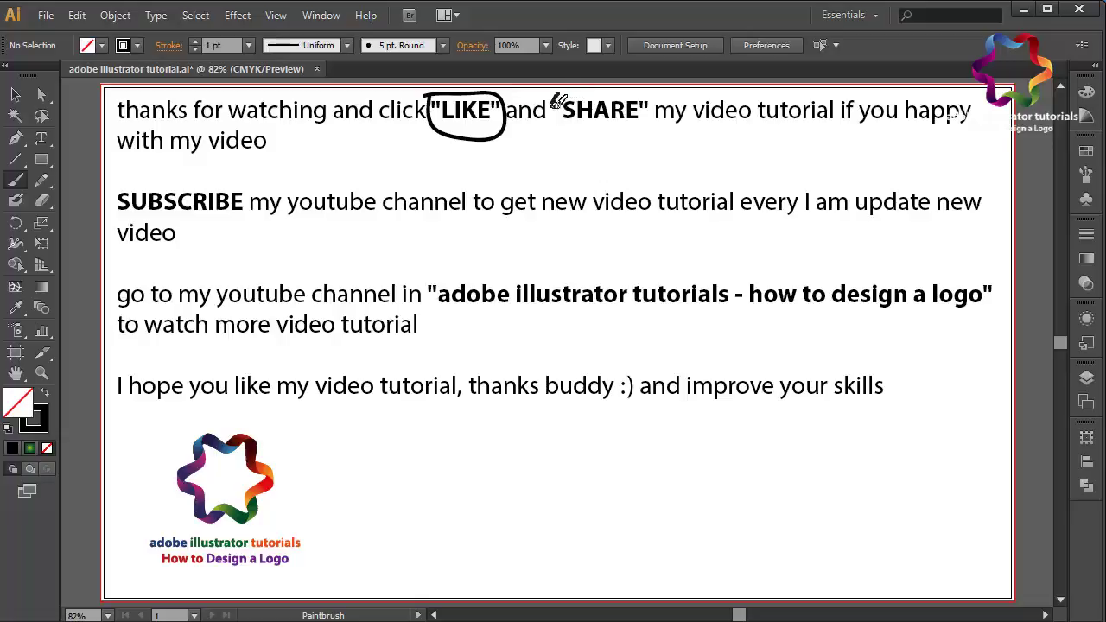
pyautogui.moveTo(557, 101)
pyautogui.mouseDown()
pyautogui.moveTo(557, 125)
pyautogui.moveTo(617, 128)
pyautogui.moveTo(650, 117)
pyautogui.moveTo(652, 101)
pyautogui.moveTo(557, 95)
pyautogui.mouseUp()
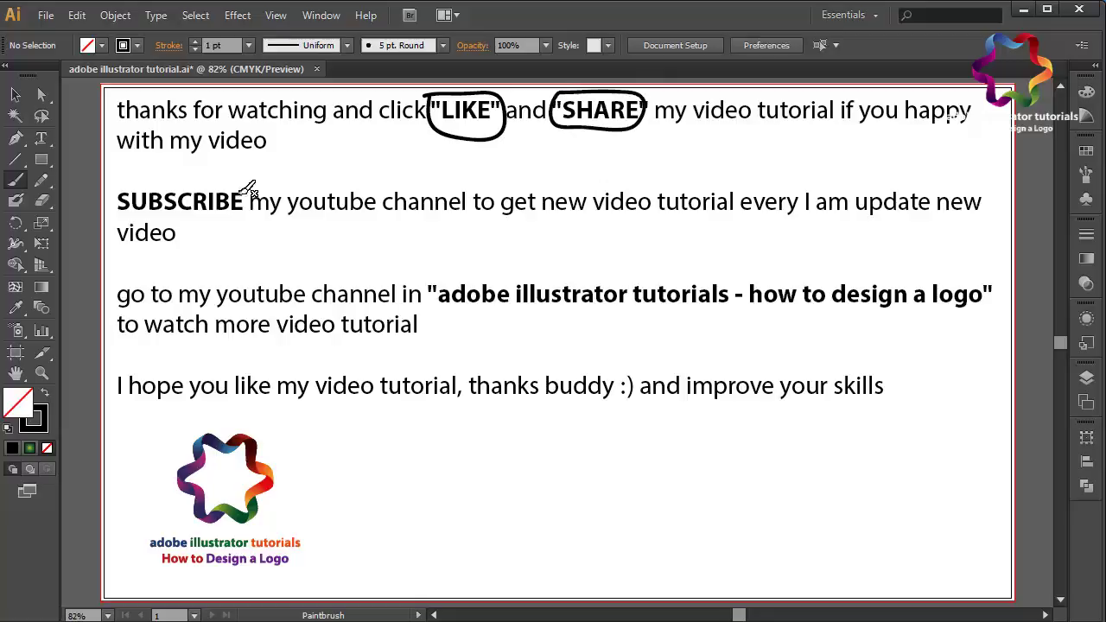
pyautogui.moveTo(245, 189)
pyautogui.mouseDown()
pyautogui.moveTo(232, 221)
pyautogui.moveTo(155, 223)
pyautogui.moveTo(121, 196)
pyautogui.moveTo(221, 169)
pyautogui.moveTo(253, 183)
pyautogui.mouseUp()
# - Draw brush arrows pointing to SUBSCRIBE, LIKE and SHARE
pyautogui.moveTo(311, 152); pyautogui.dragTo(253, 172)
pyautogui.moveTo(260, 162); pyautogui.dragTo(273, 174)
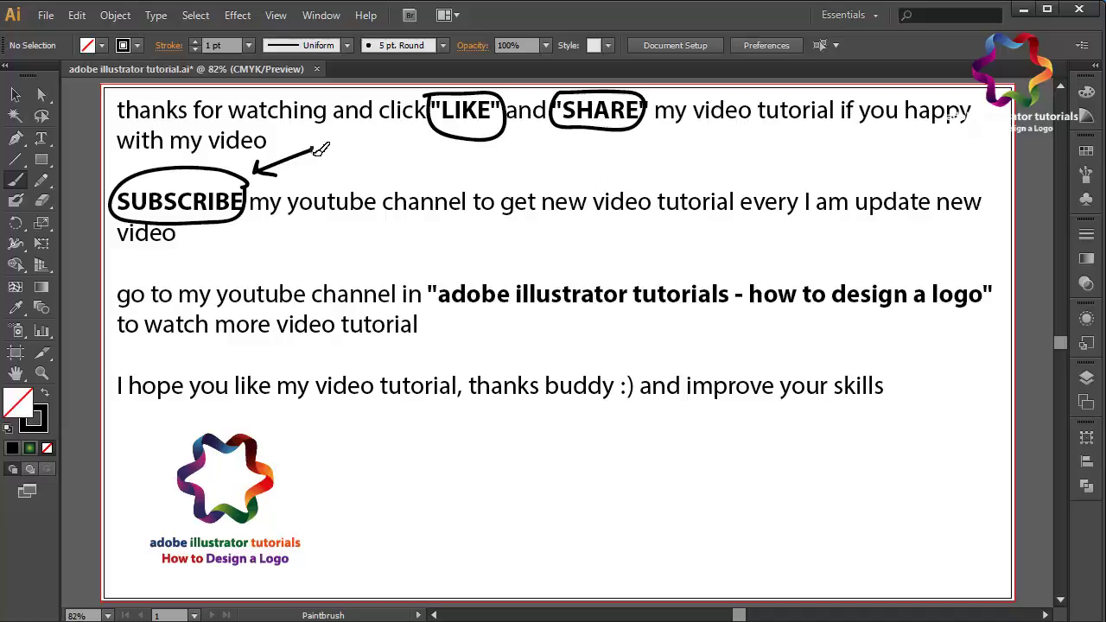
pyautogui.moveTo(316, 148); pyautogui.dragTo(407, 123)
pyautogui.moveTo(399, 123); pyautogui.dragTo(406, 126)
pyautogui.moveTo(316, 148); pyautogui.dragTo(566, 139)
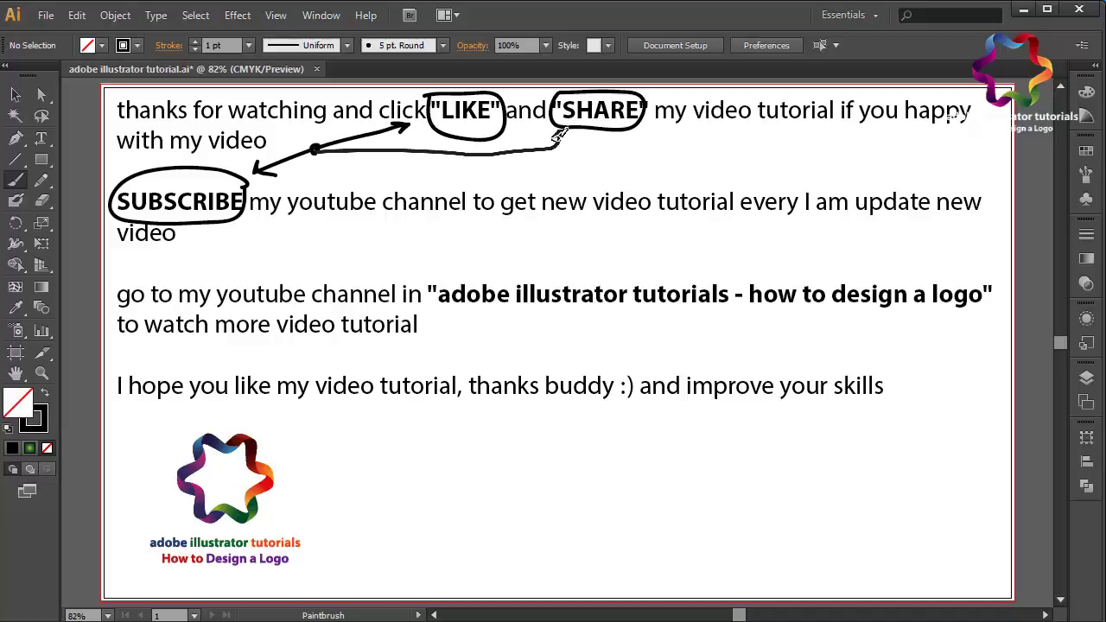
pyautogui.moveTo(566, 139); pyautogui.dragTo(569, 140)
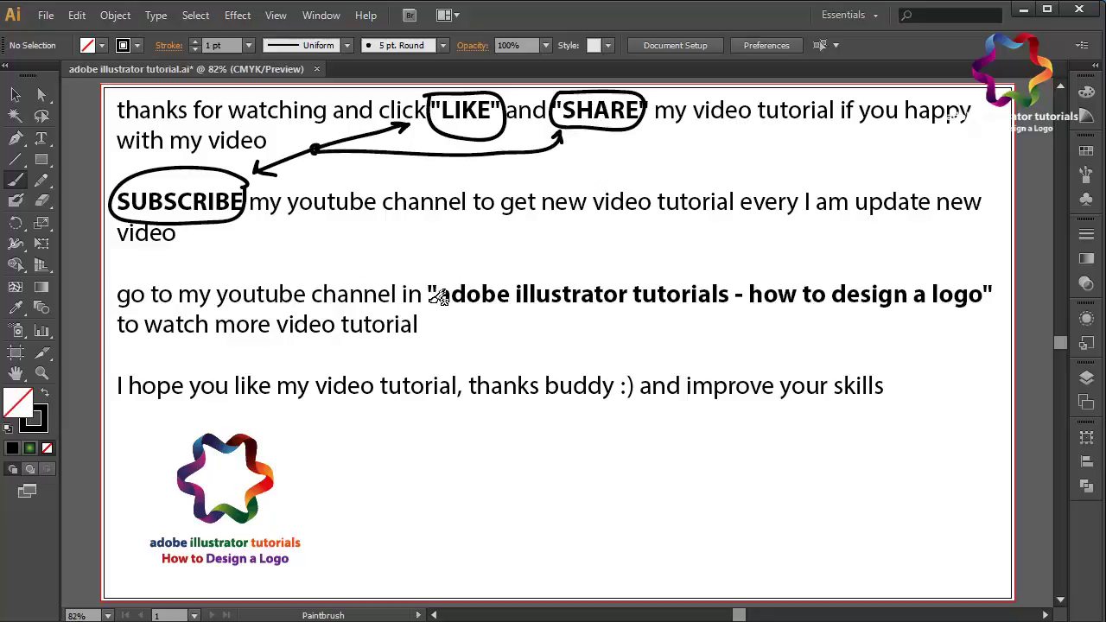
# - Underline the channel name and draw an arrow from it down to the logo
pyautogui.moveTo(438, 308)
pyautogui.mouseDown()
pyautogui.moveTo(655, 299)
pyautogui.moveTo(903, 315)
pyautogui.moveTo(989, 302)
pyautogui.mouseUp()
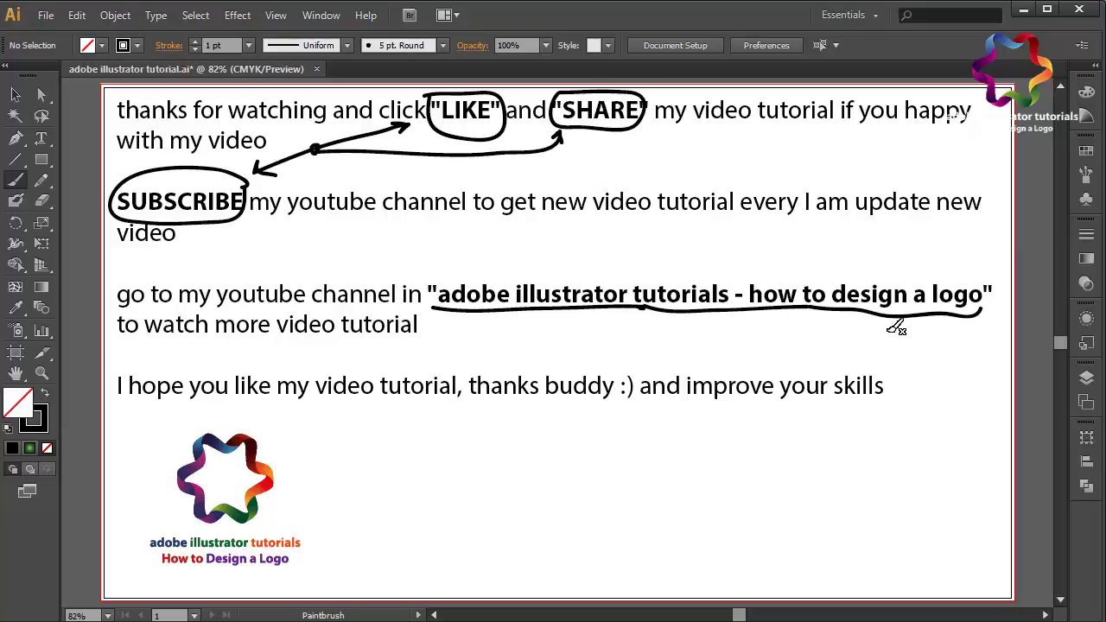
pyautogui.moveTo(889, 328)
pyautogui.mouseDown()
pyautogui.moveTo(289, 540)
pyautogui.moveTo(244, 543)
pyautogui.mouseUp()
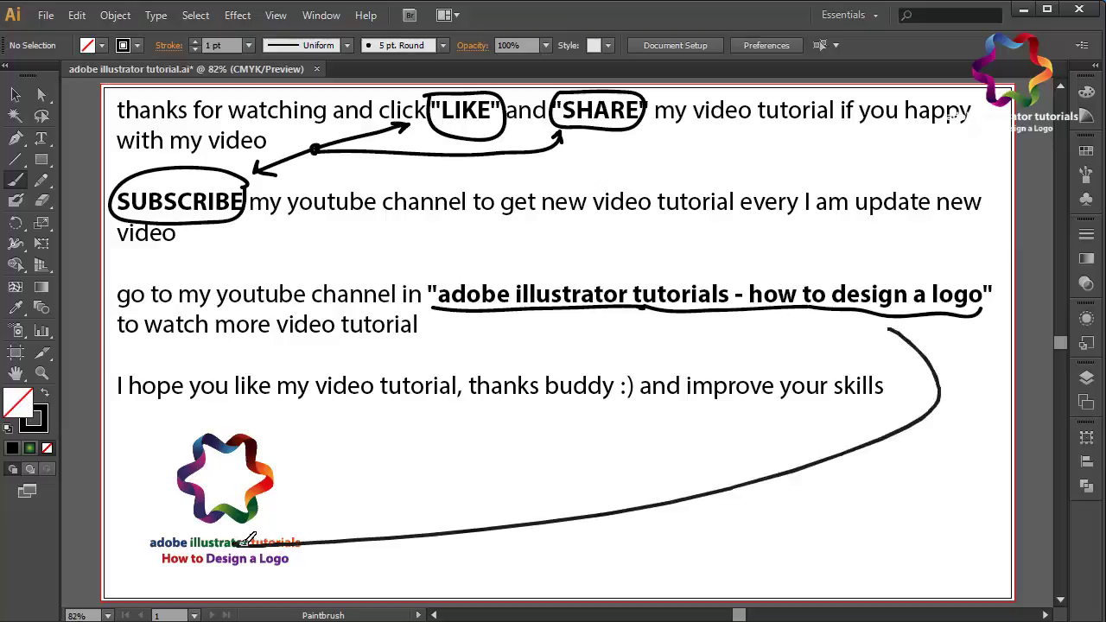
pyautogui.hotkey('ctrl', 'z')
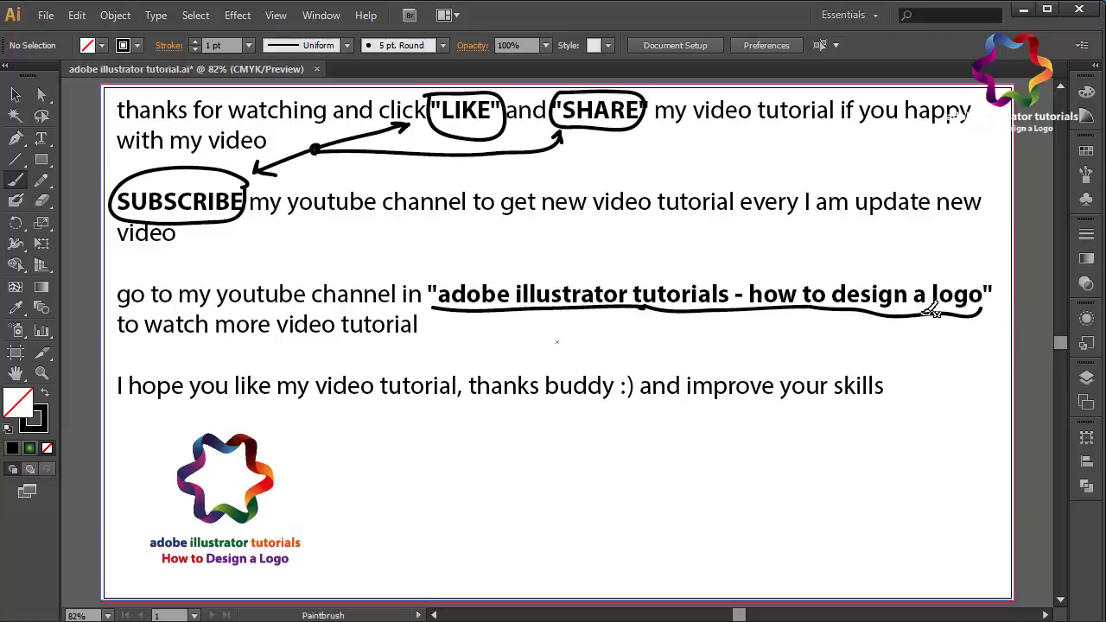
pyautogui.moveTo(928, 316)
pyautogui.mouseDown()
pyautogui.moveTo(587, 484)
pyautogui.moveTo(289, 490)
pyautogui.mouseUp()
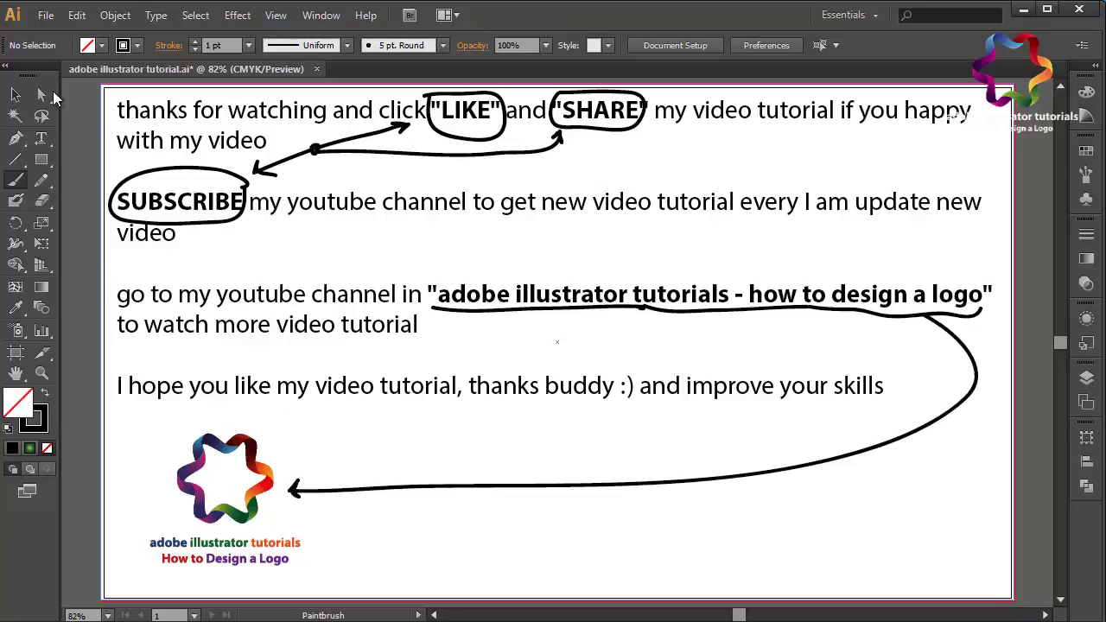
pyautogui.click(15, 95)
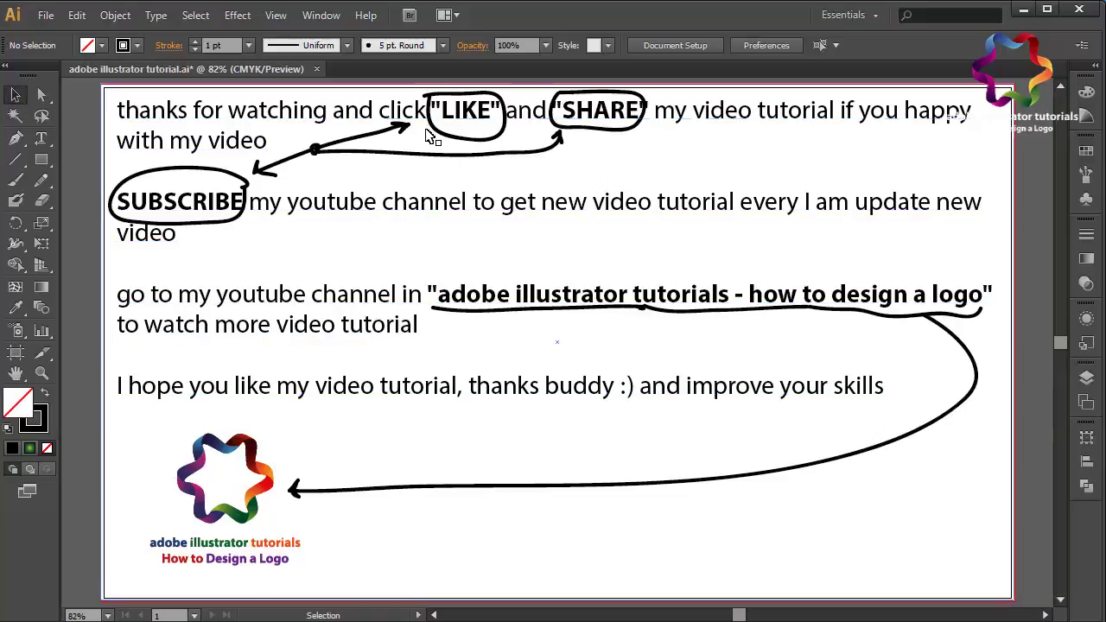